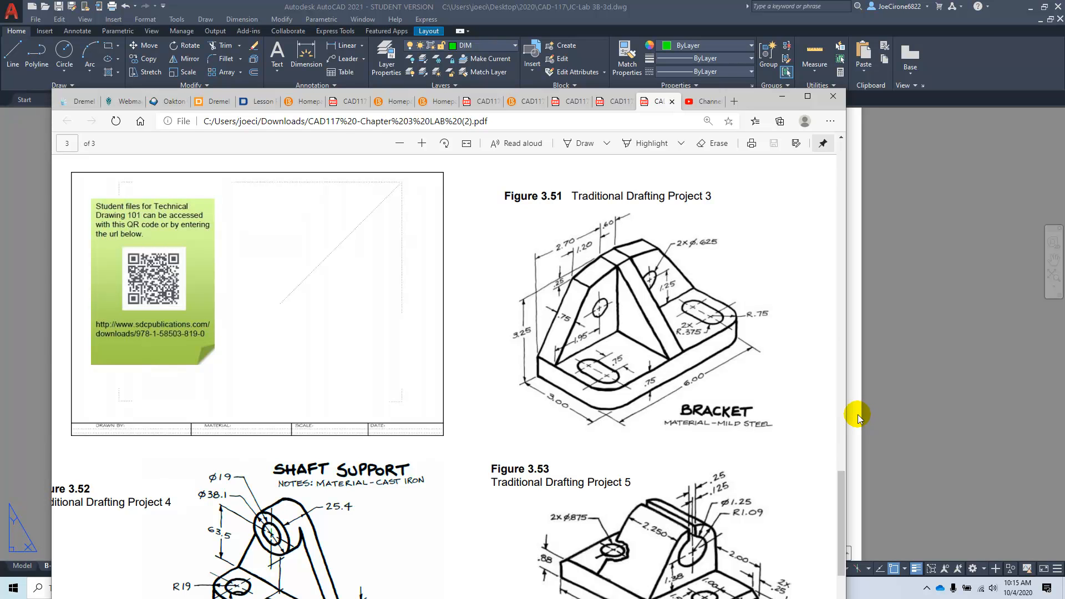
Step: Switch the drawing to model space and consult the Figure 3.51 bracket sketch in the reference PDF
{"action": "left_click_drag", "start_coordinate": [758, 104], "coordinate": [1064, 96]}
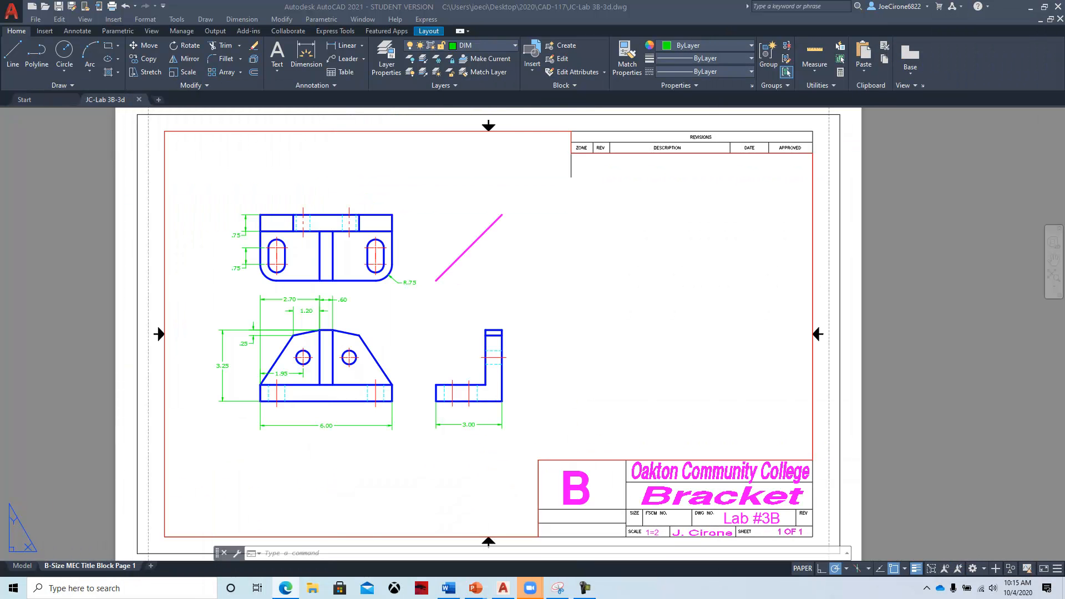
{"action": "left_click", "coordinate": [21, 566]}
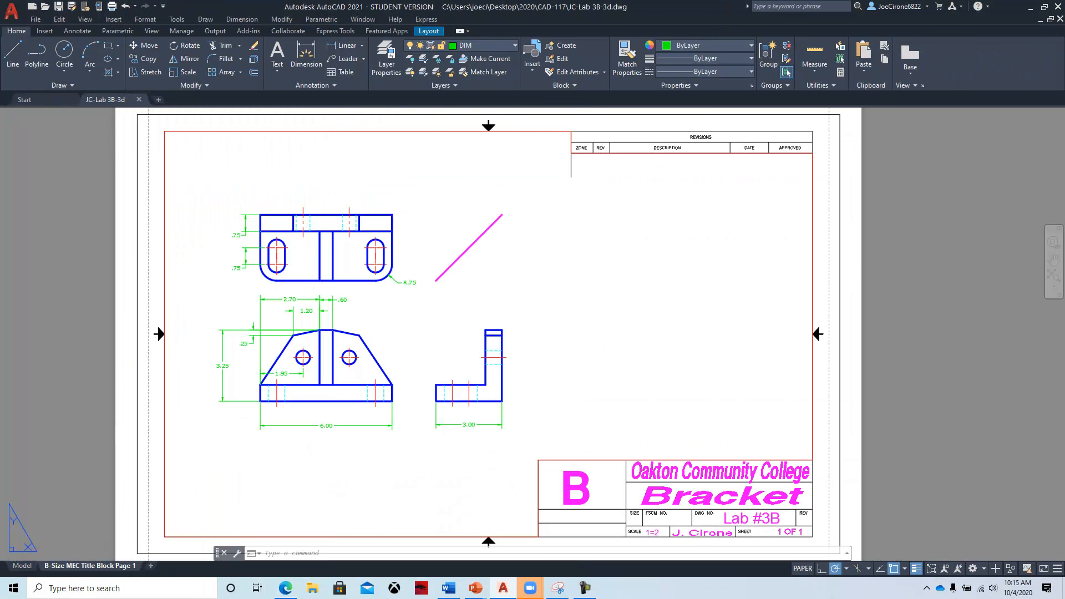
{"action": "left_click", "coordinate": [21, 566]}
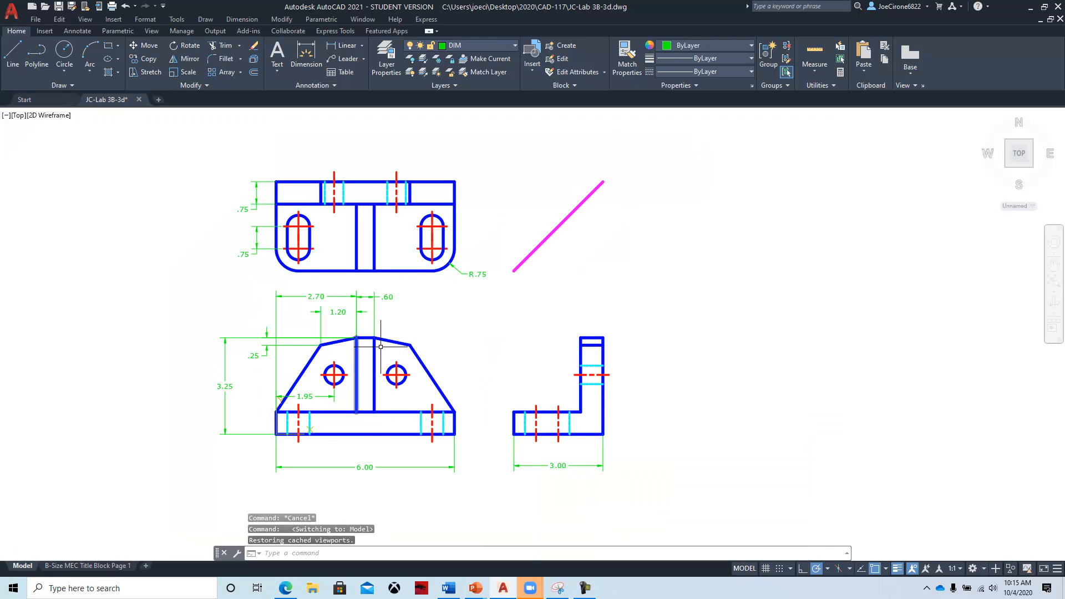
{"action": "scroll", "coordinate": [396, 337], "scroll_direction": "up", "scroll_amount": 2}
{"action": "middle_click_drag", "start_coordinate": [481, 311], "coordinate": [400, 348]}
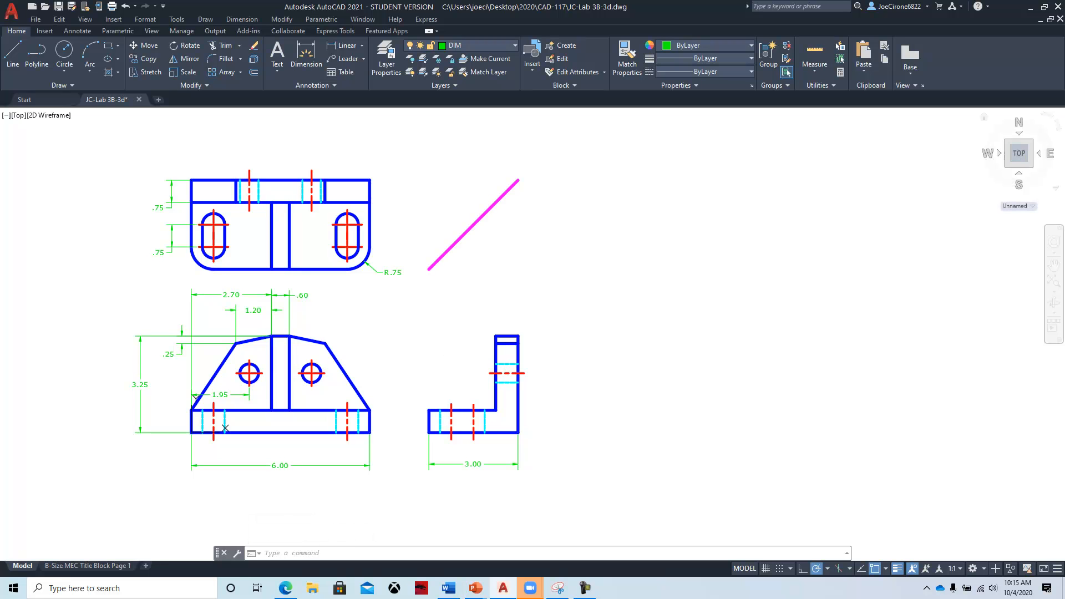
{"action": "left_click", "coordinate": [285, 588]}
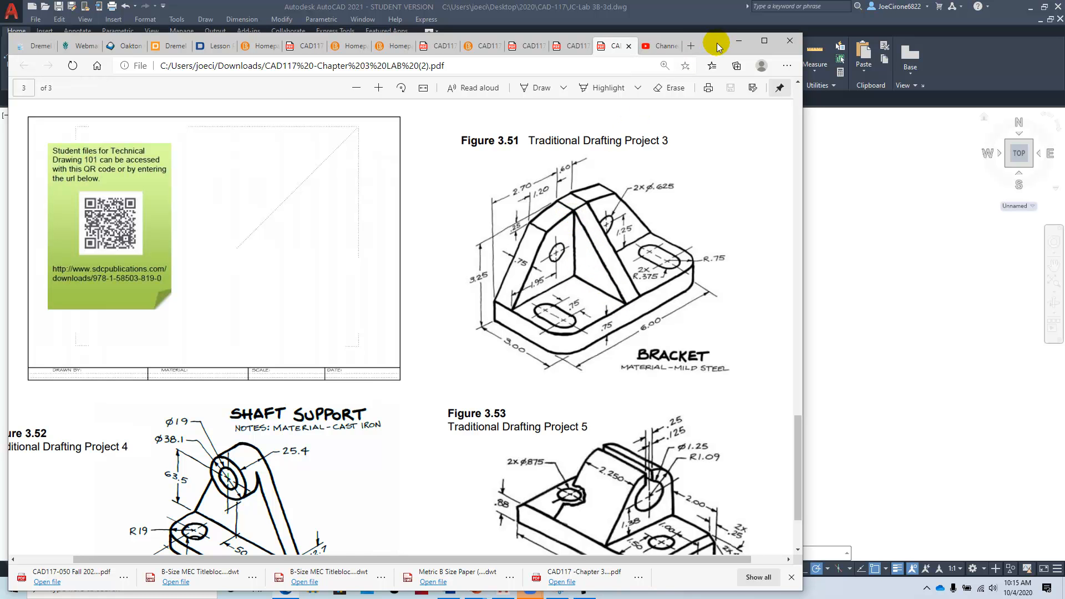
{"action": "left_click", "coordinate": [739, 40]}
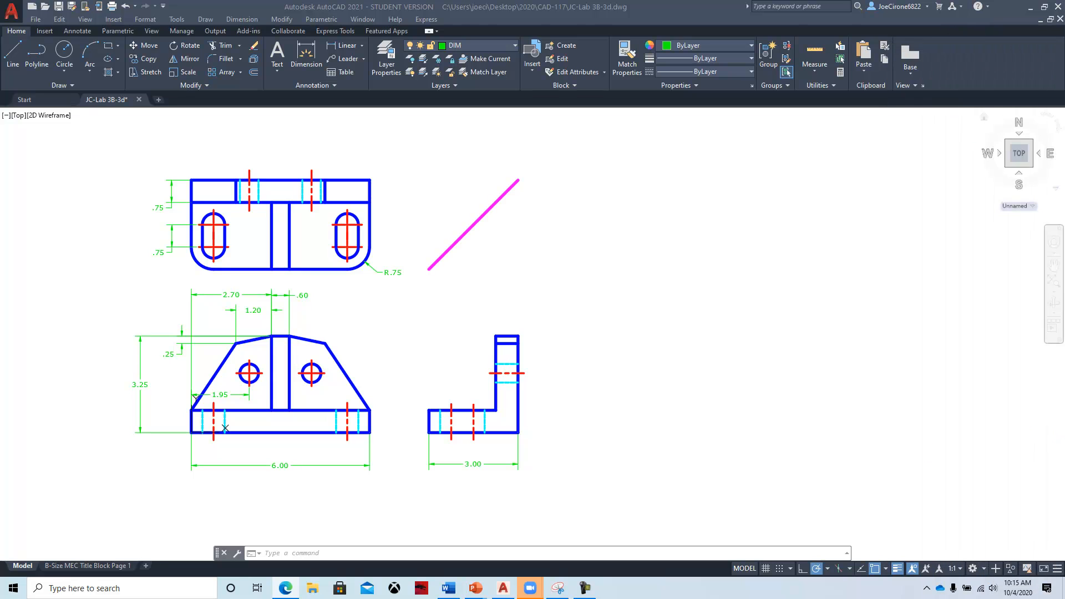
Step: Turn off the DIM, HID and CEN layers and make layer 0 current
{"action": "left_click", "coordinate": [504, 45]}
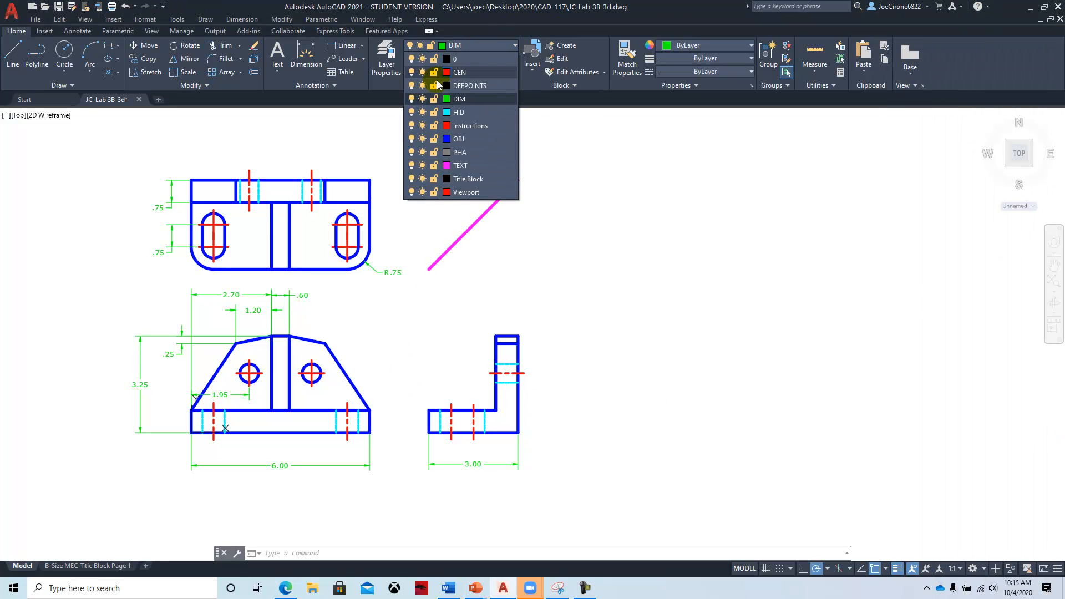
{"action": "left_click", "coordinate": [412, 99]}
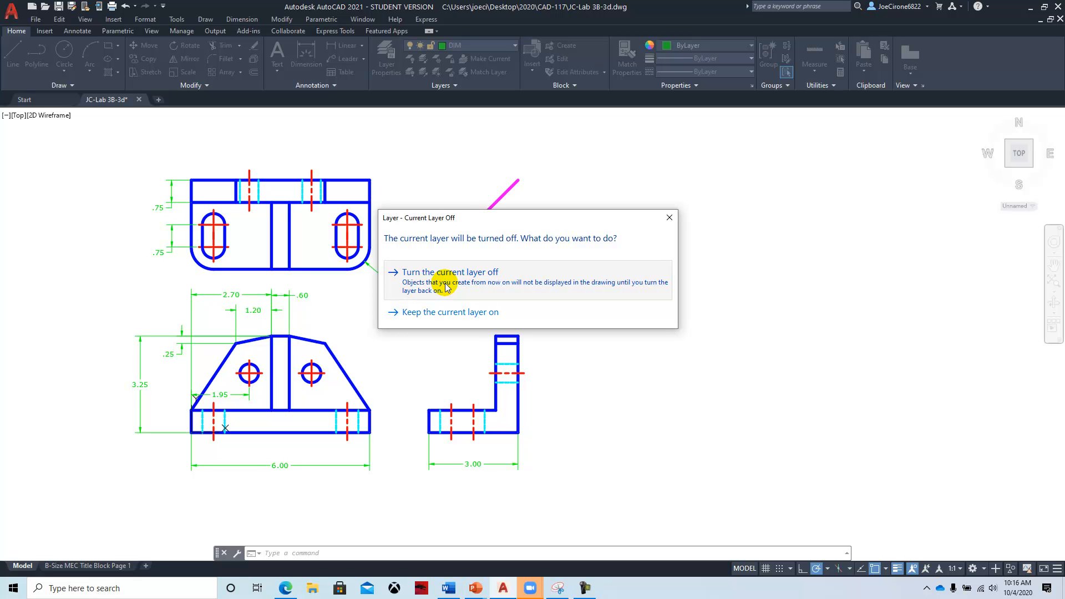
{"action": "left_click", "coordinate": [445, 280]}
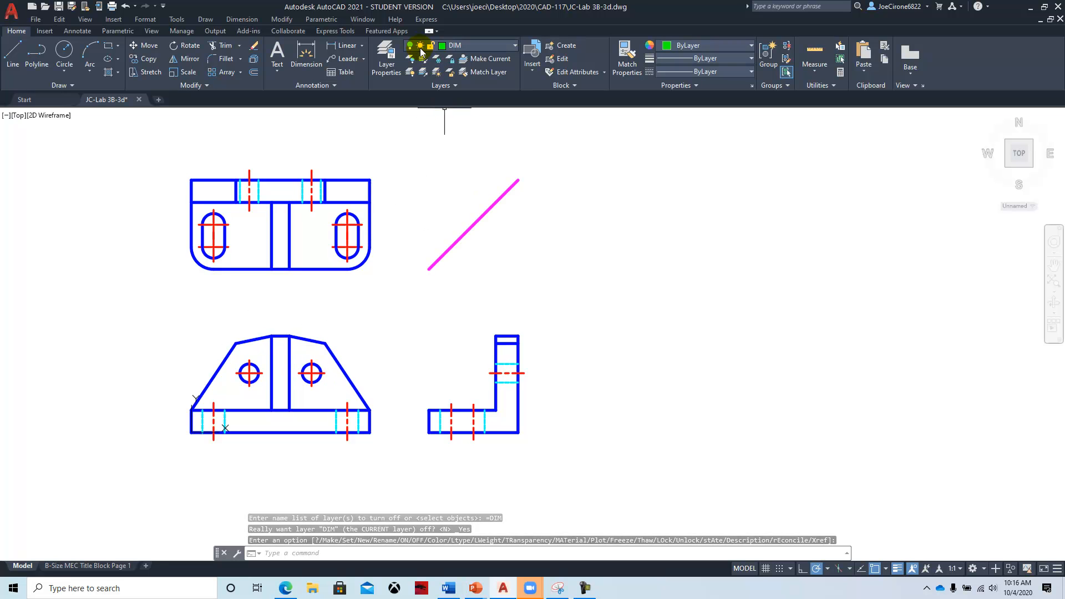
{"action": "left_click", "coordinate": [513, 47]}
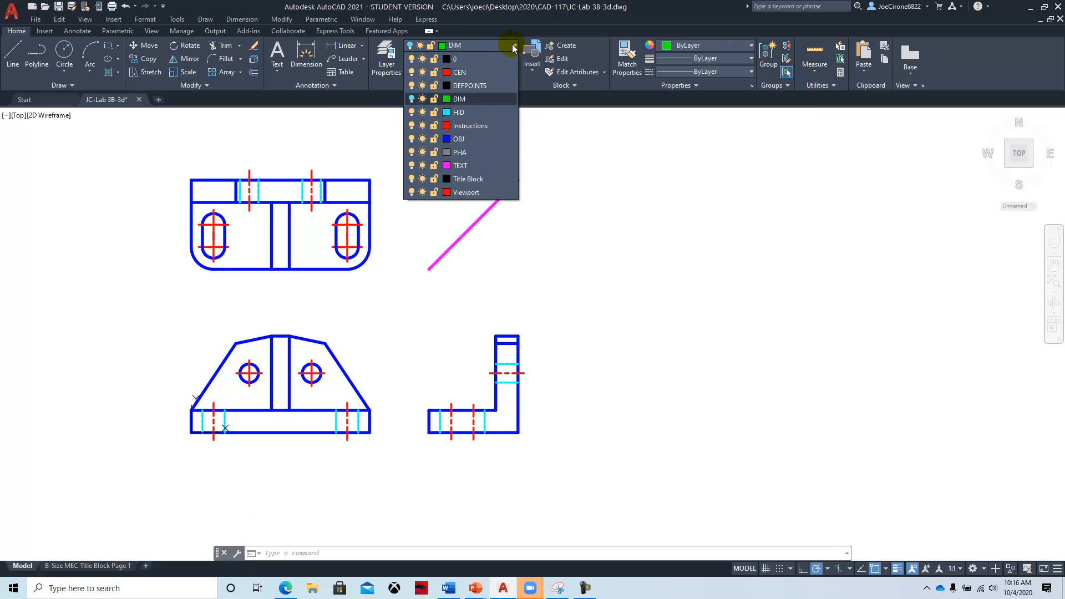
{"action": "left_click", "coordinate": [411, 113]}
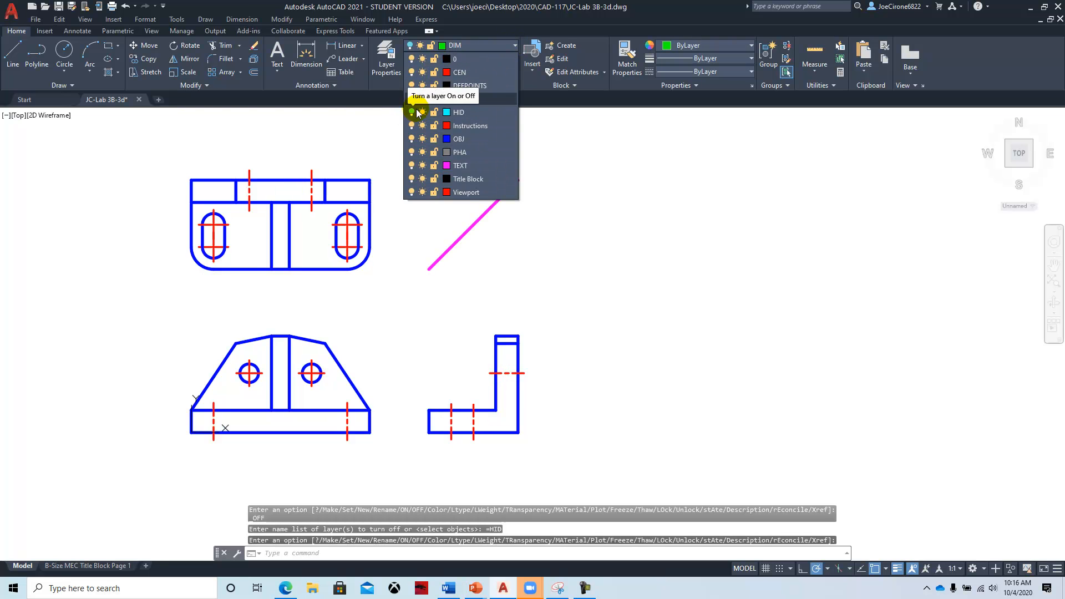
{"action": "left_click", "coordinate": [411, 73]}
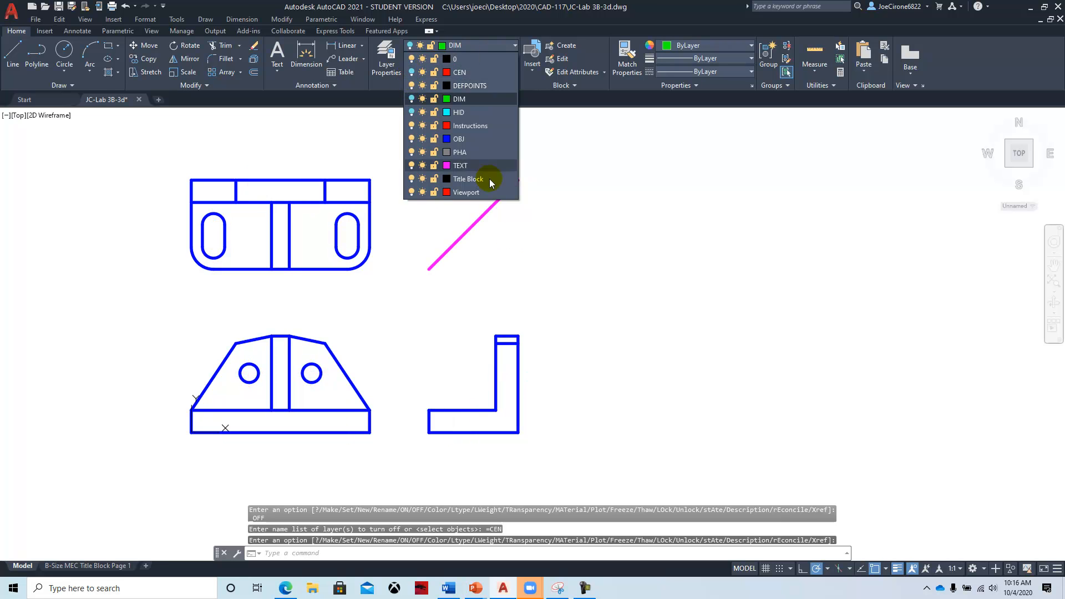
{"action": "left_click", "coordinate": [474, 59]}
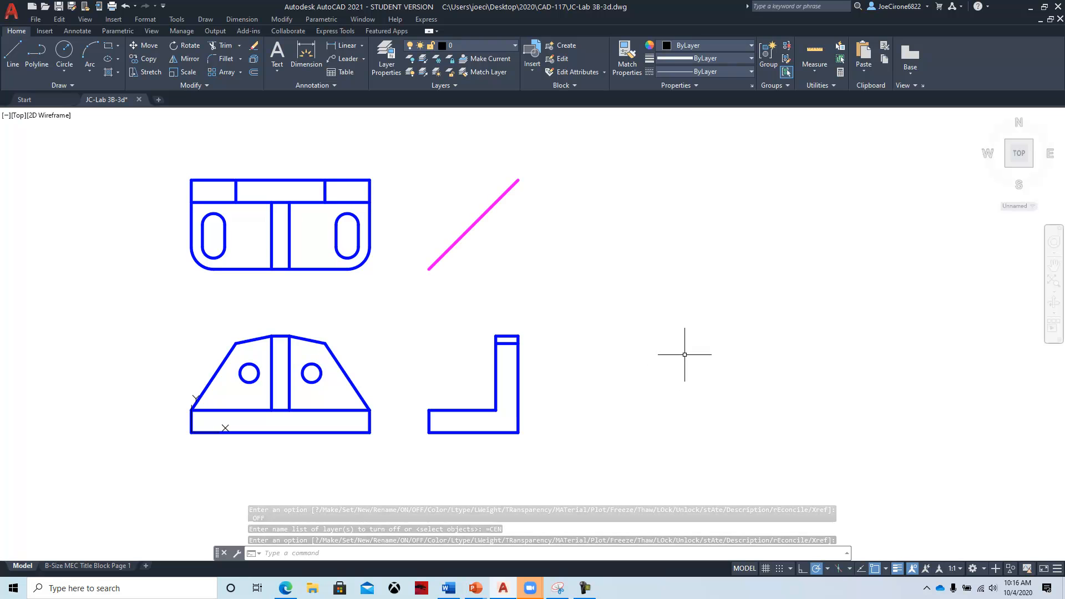
Step: Create a layer named 3D with index color 132 and make it the current layer
{"action": "left_click", "coordinate": [385, 67]}
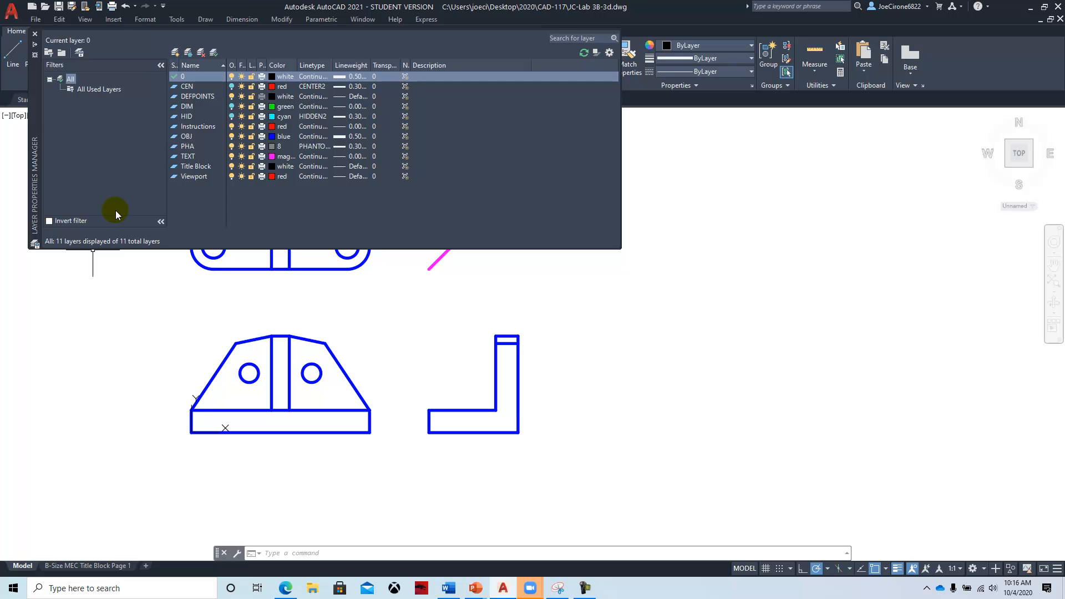
{"action": "left_click", "coordinate": [176, 54]}
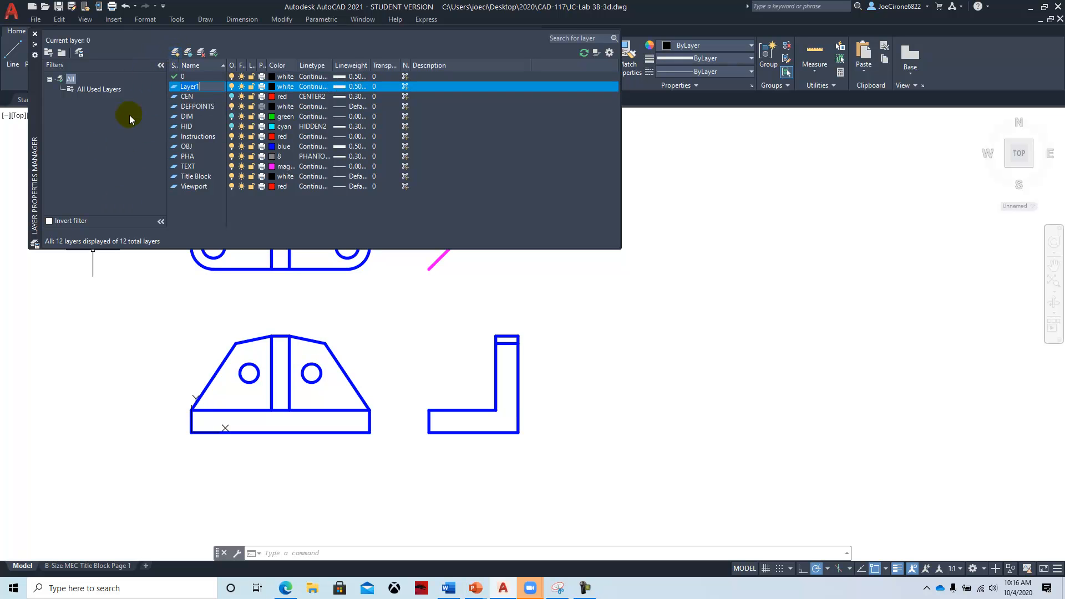
{"action": "type", "text": "3D"}
{"action": "left_click", "coordinate": [273, 85]}
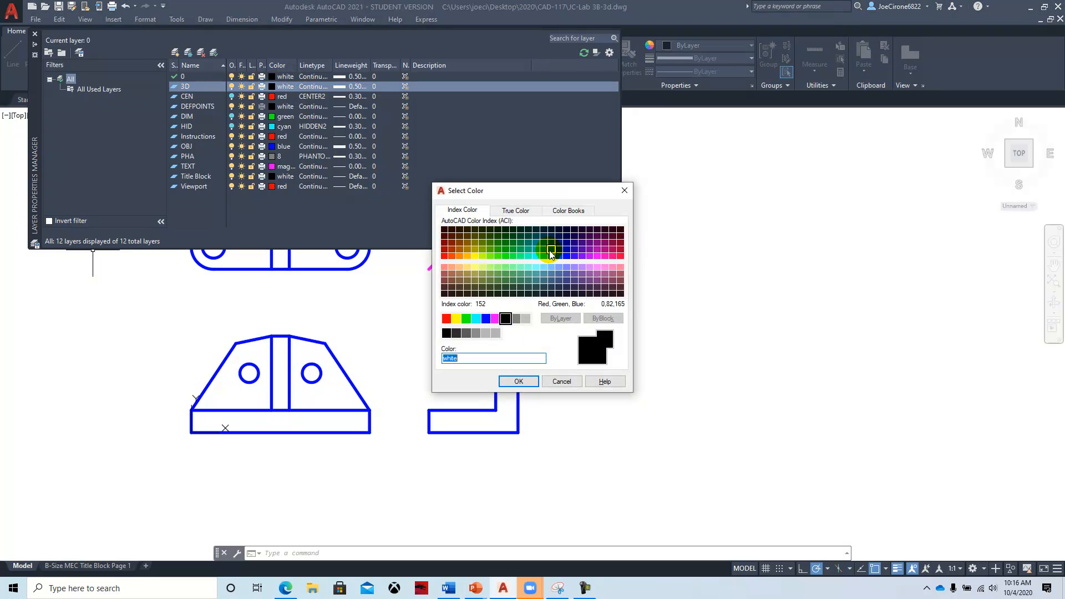
{"action": "left_click", "coordinate": [536, 250]}
{"action": "left_click", "coordinate": [518, 381]}
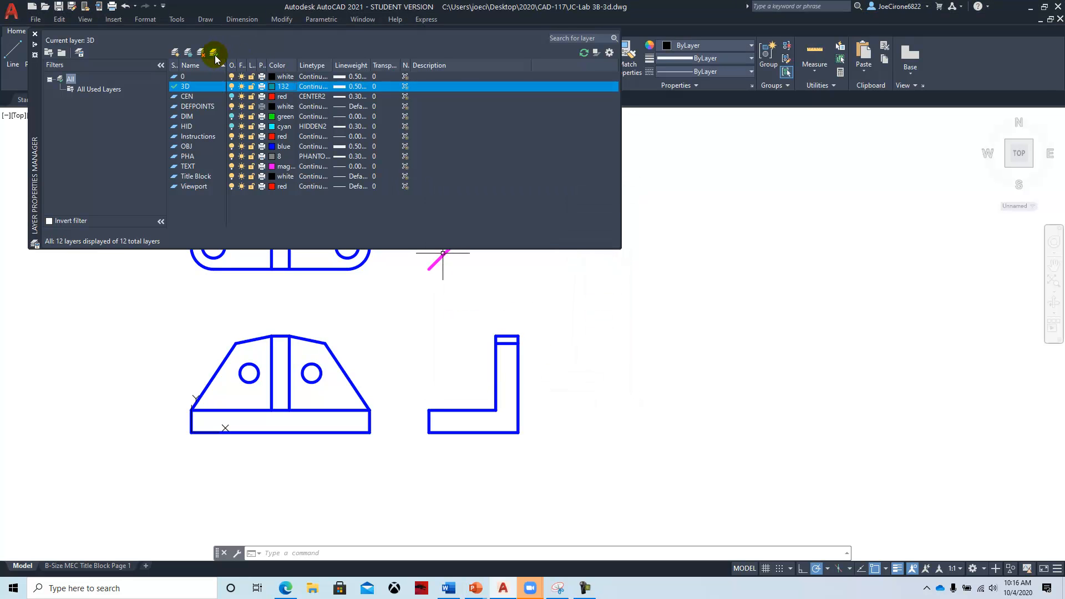
{"action": "left_click", "coordinate": [35, 35]}
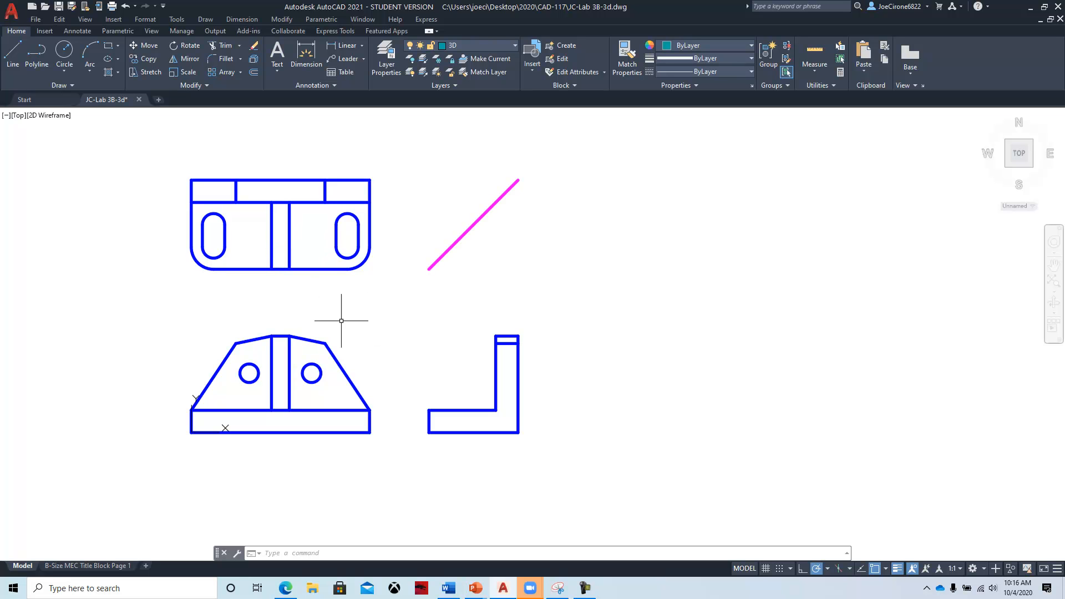
Step: Check the views on the B-Size MEC Title Block layout and return to model space
{"action": "left_click", "coordinate": [70, 566]}
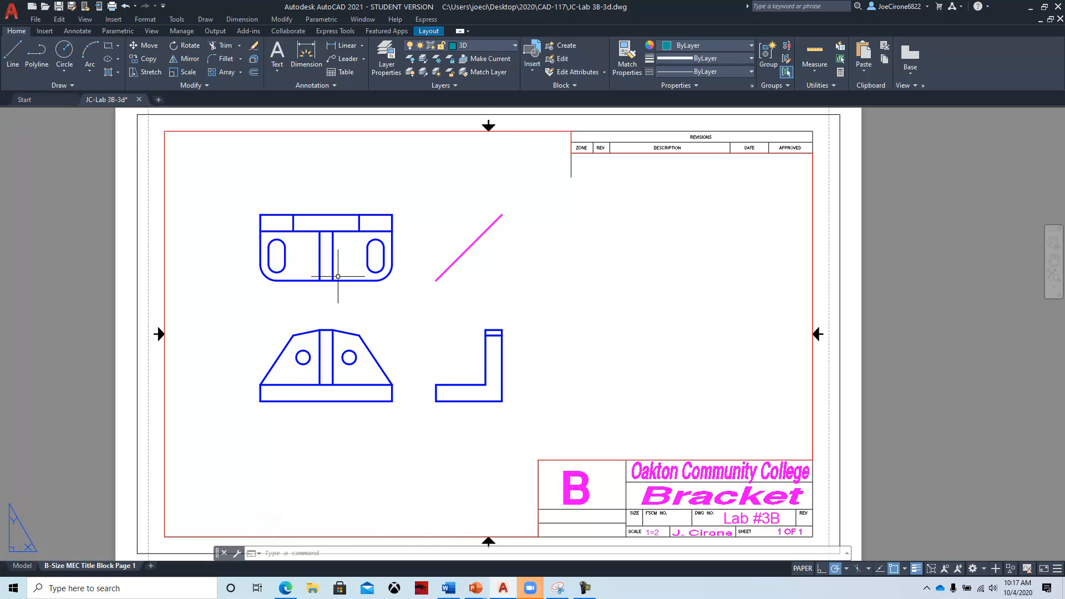
{"action": "left_click", "coordinate": [17, 567]}
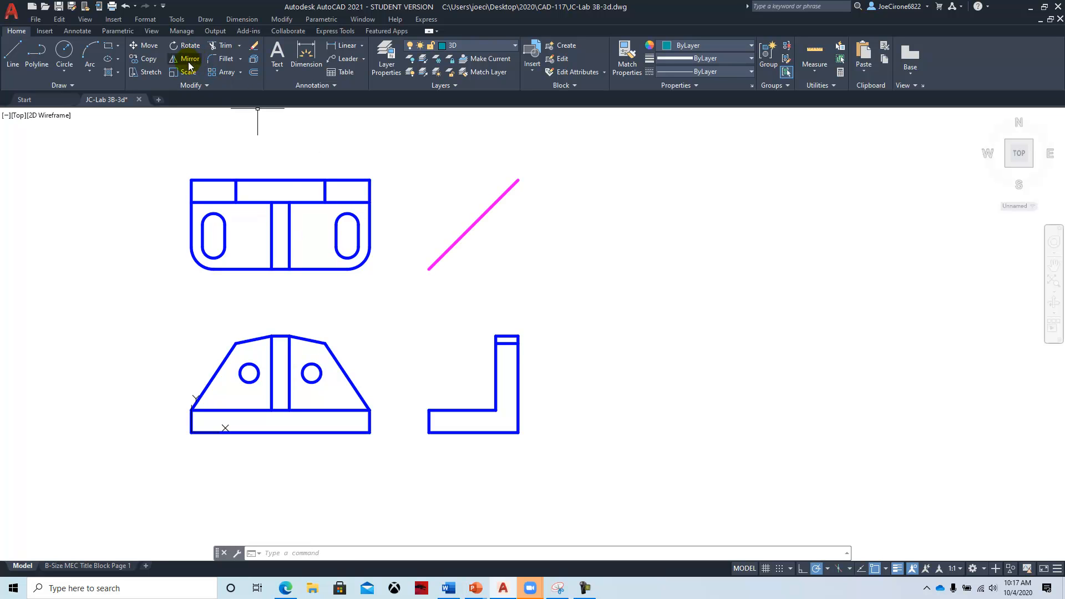
Step: Copy the bracket's top view about 26.14 units horizontally to the left of the original views
{"action": "left_click", "coordinate": [147, 65]}
{"action": "left_click", "coordinate": [153, 162]}
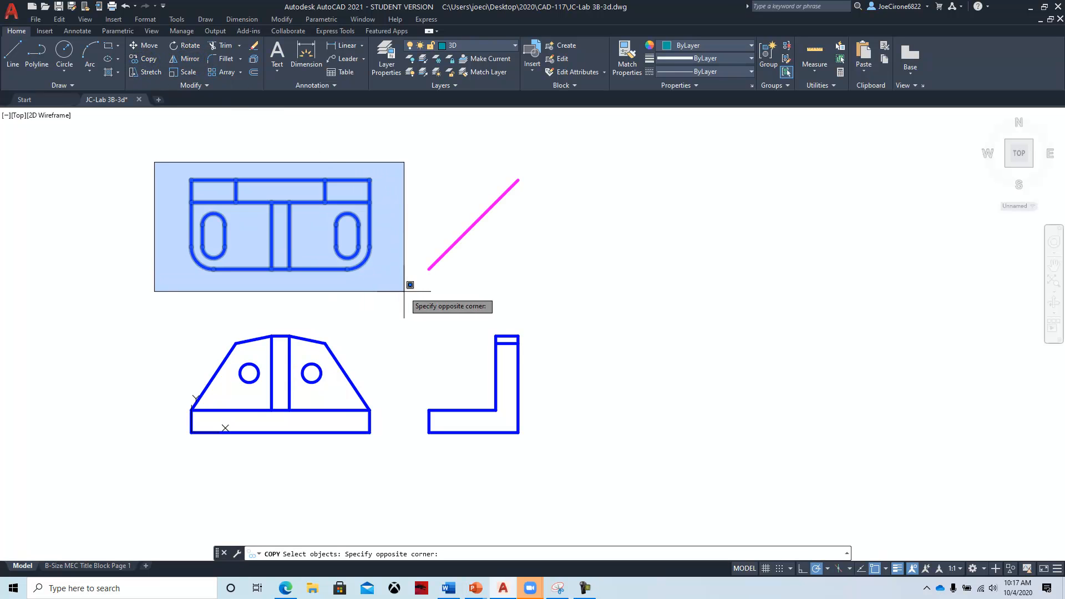
{"action": "left_click", "coordinate": [396, 290]}
{"action": "key", "text": "Return"}
{"action": "left_click", "coordinate": [336, 285]}
{"action": "scroll", "coordinate": [219, 312], "scroll_direction": "down", "scroll_amount": 2}
{"action": "middle_click_drag", "start_coordinate": [218, 312], "coordinate": [753, 331]}
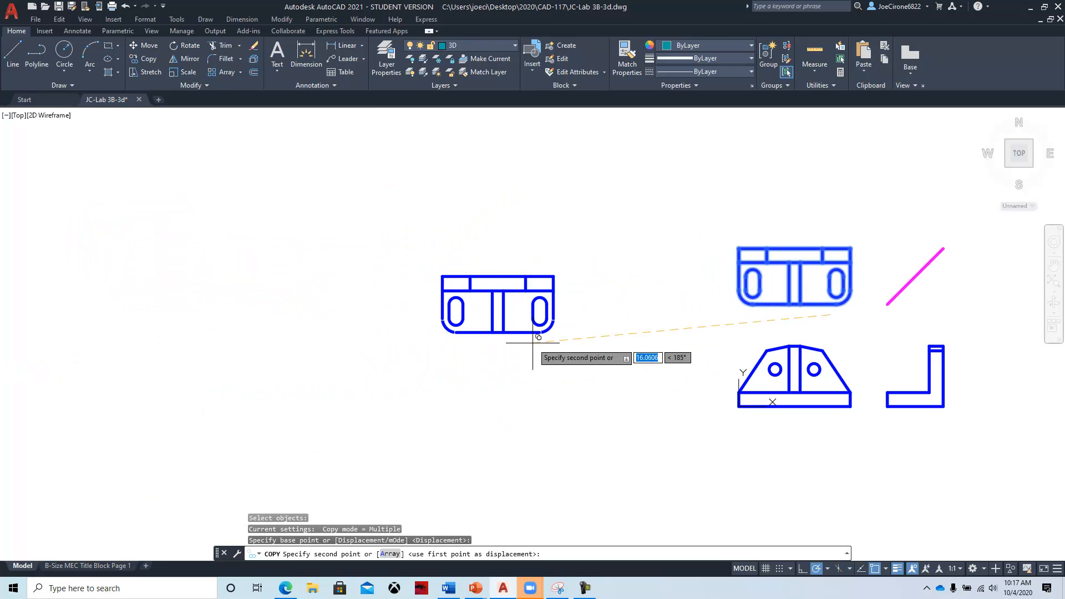
{"action": "left_click", "coordinate": [345, 314]}
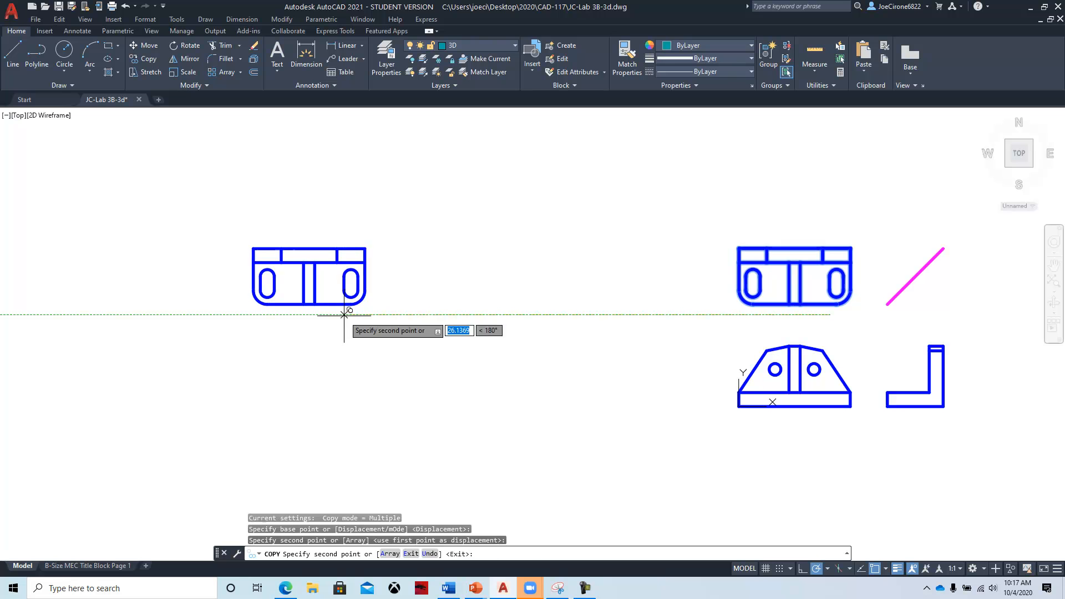
{"action": "key", "text": "Escape"}
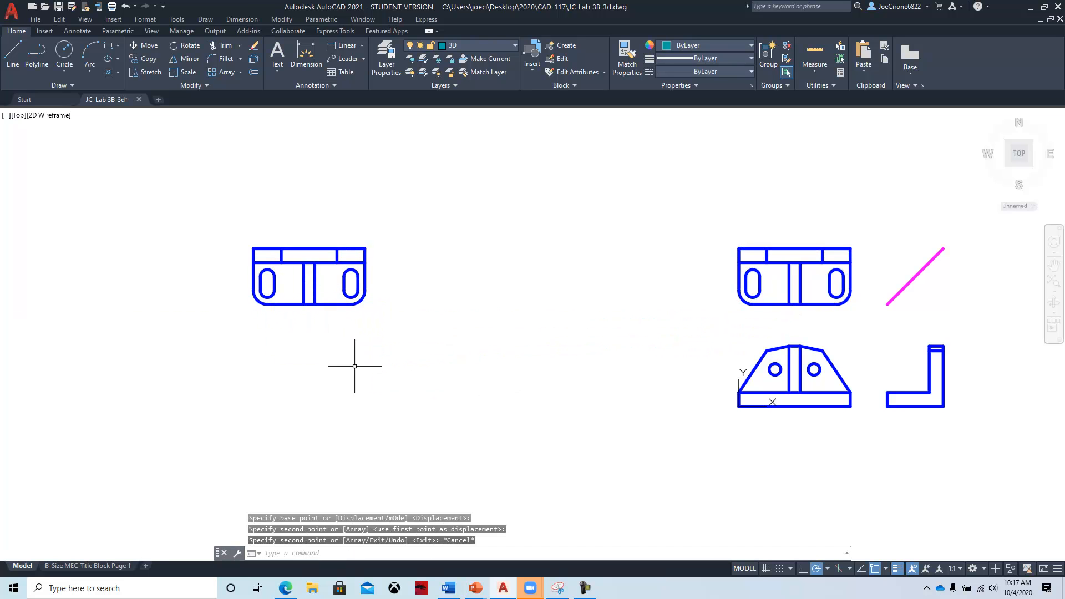
Step: Erase the rib and upright-plate lines inside the copied top view, keeping only the base outline and two slots
{"action": "scroll", "coordinate": [311, 266], "scroll_direction": "up", "scroll_amount": 4}
{"action": "left_click", "coordinate": [414, 245]}
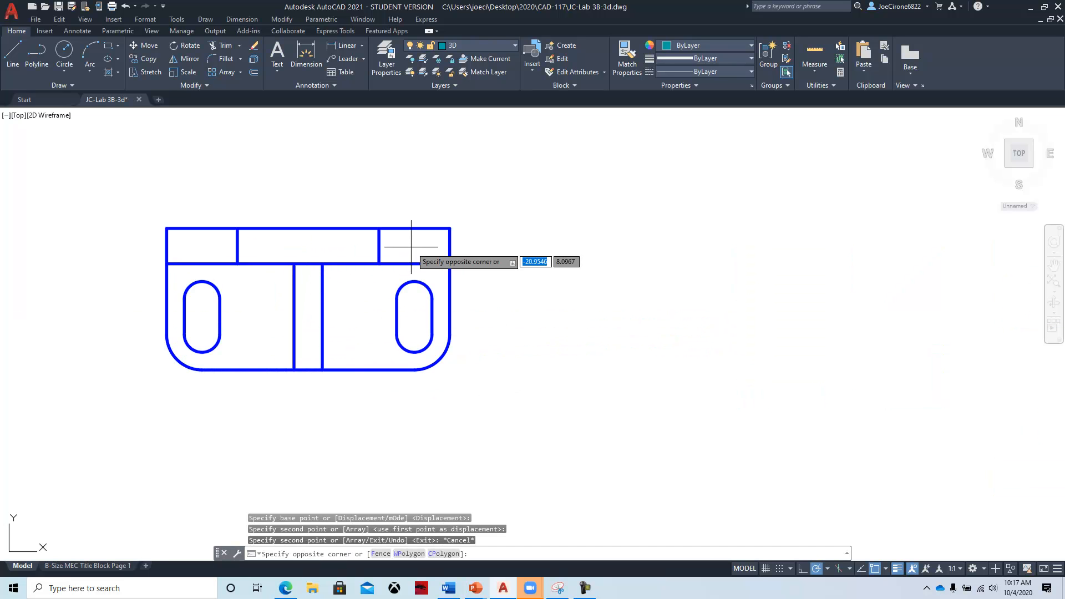
{"action": "left_click", "coordinate": [357, 270]}
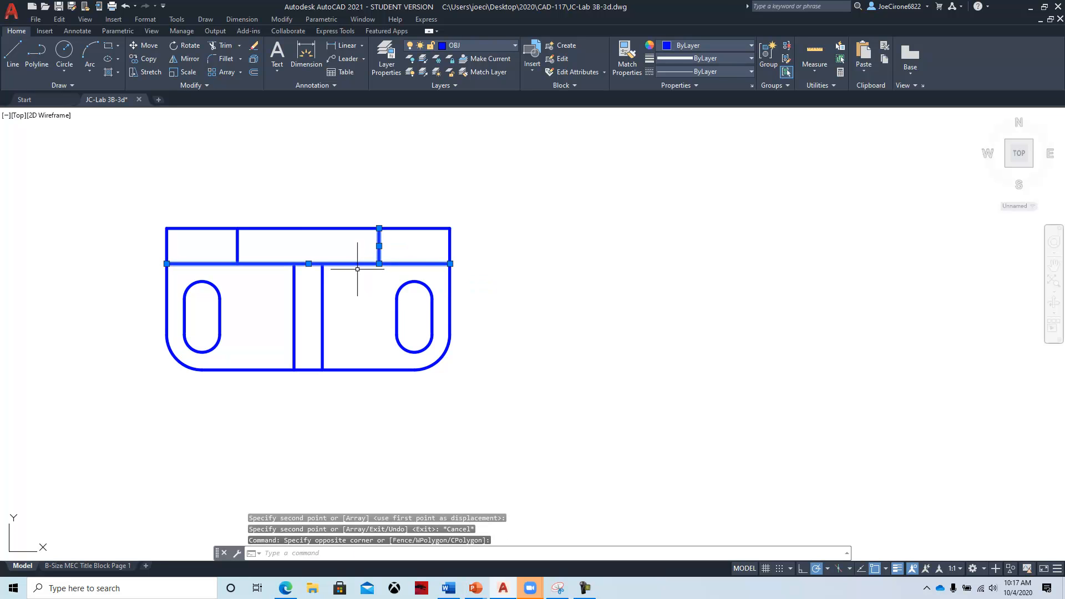
{"action": "key", "text": "Delete"}
{"action": "left_click", "coordinate": [360, 237]}
{"action": "left_click", "coordinate": [286, 312]}
{"action": "key", "text": "Delete"}
{"action": "left_click", "coordinate": [252, 232]}
{"action": "left_click", "coordinate": [229, 270]}
{"action": "key", "text": "Delete"}
Step: Copy the bracket's front view from its lower-right corner to a spot about 26.19 units left, below the copied top view
{"action": "scroll", "coordinate": [312, 335], "scroll_direction": "down", "scroll_amount": 2}
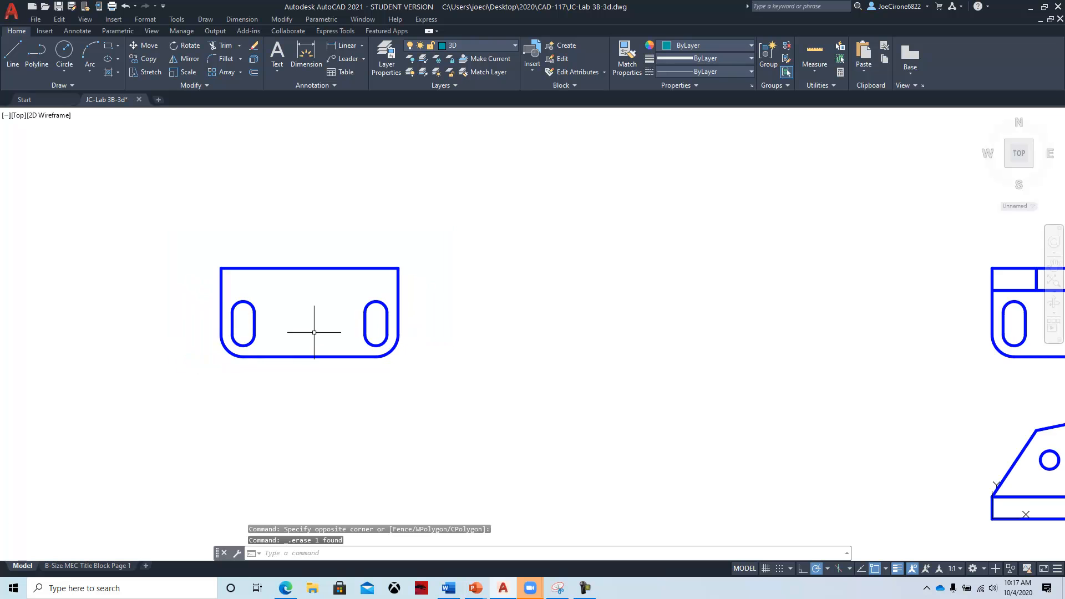
{"action": "middle_click_drag", "start_coordinate": [419, 385], "coordinate": [229, 250]}
{"action": "middle_click_drag", "start_coordinate": [321, 326], "coordinate": [299, 354]}
{"action": "scroll", "coordinate": [371, 316], "scroll_direction": "down", "scroll_amount": 1}
{"action": "middle_click_drag", "start_coordinate": [371, 314], "coordinate": [395, 304]}
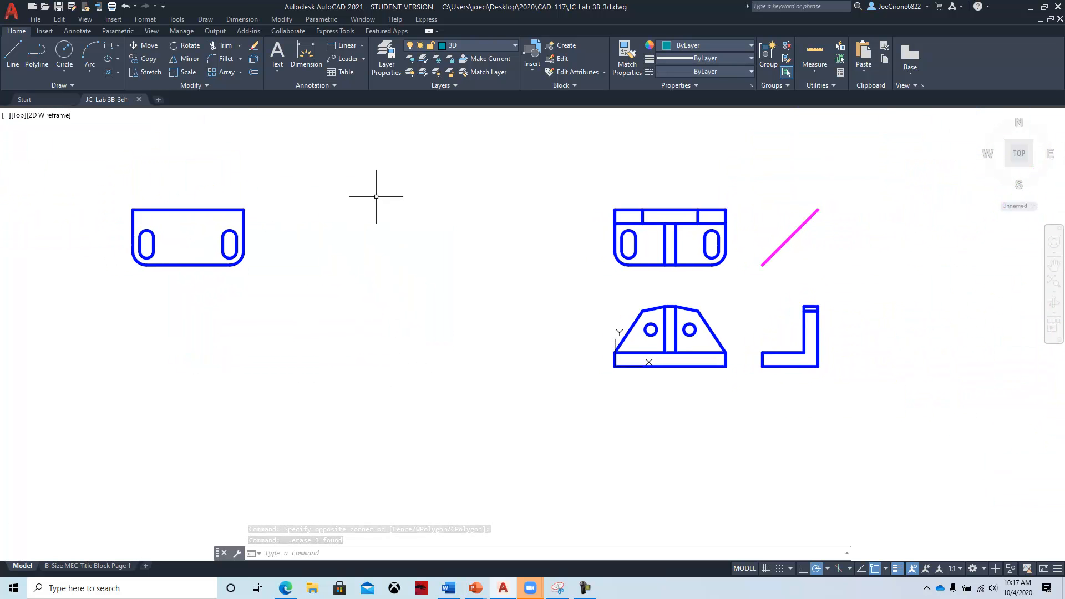
{"action": "left_click", "coordinate": [144, 58]}
{"action": "left_click", "coordinate": [593, 292]}
{"action": "left_click", "coordinate": [730, 390]}
{"action": "key", "text": "Return"}
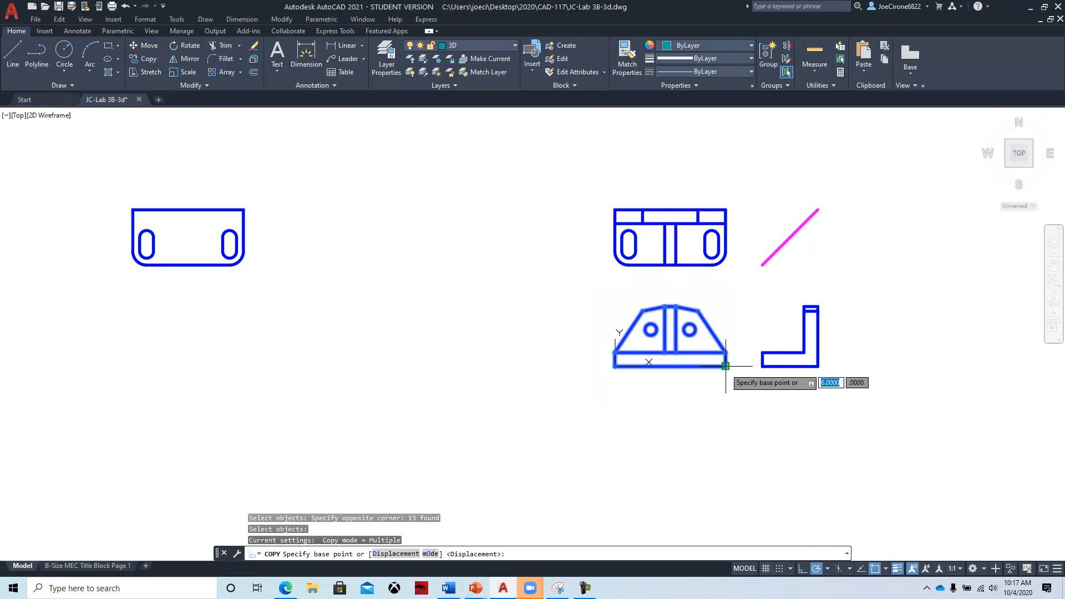
{"action": "left_click", "coordinate": [726, 367]}
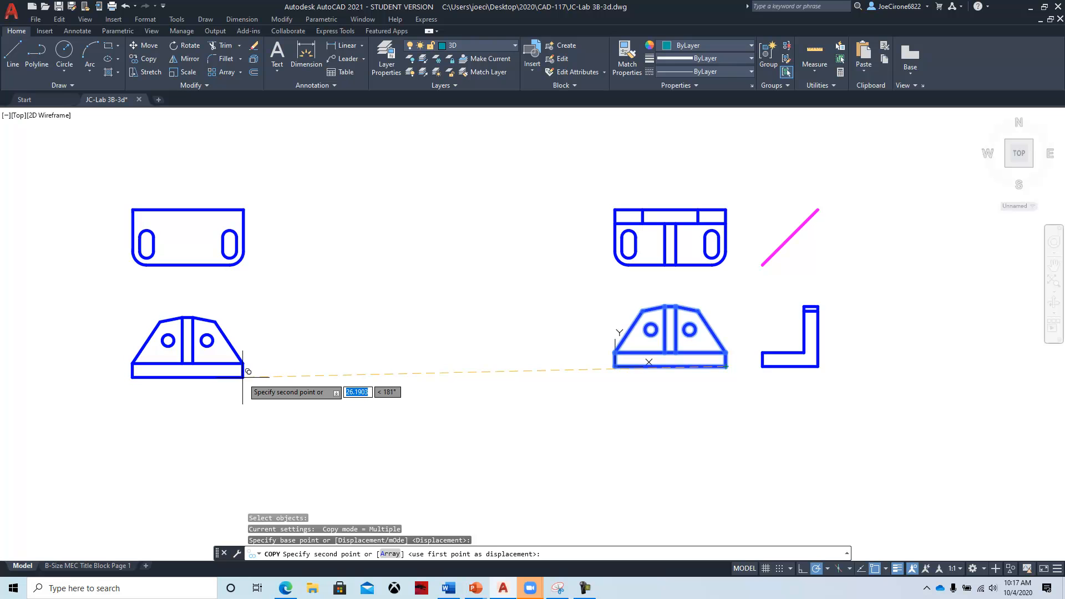
{"action": "left_click", "coordinate": [243, 377]}
{"action": "key", "text": "Escape"}
Step: Erase the two vertical rib lines and the base's side and bottom lines from the copied front view
{"action": "scroll", "coordinate": [144, 378], "scroll_direction": "up", "scroll_amount": 5}
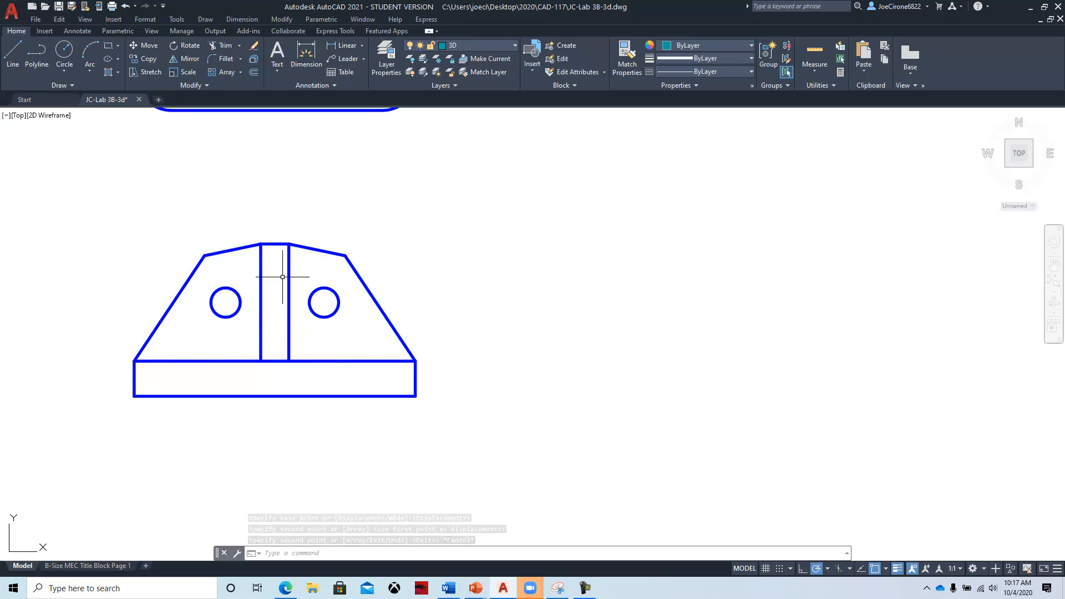
{"action": "left_click", "coordinate": [297, 268]}
{"action": "left_click", "coordinate": [253, 289]}
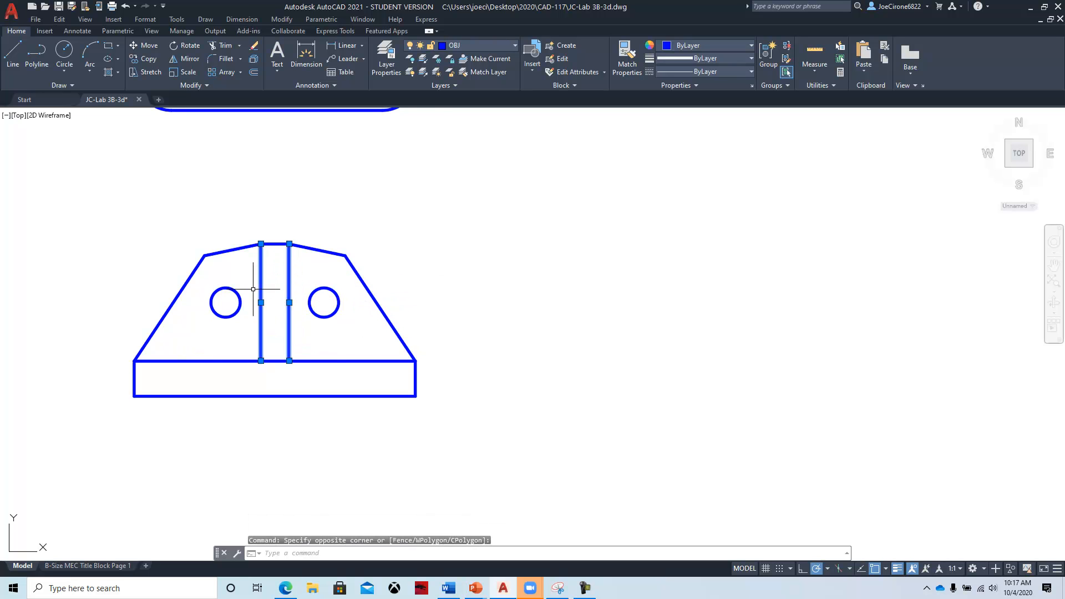
{"action": "key", "text": "Delete"}
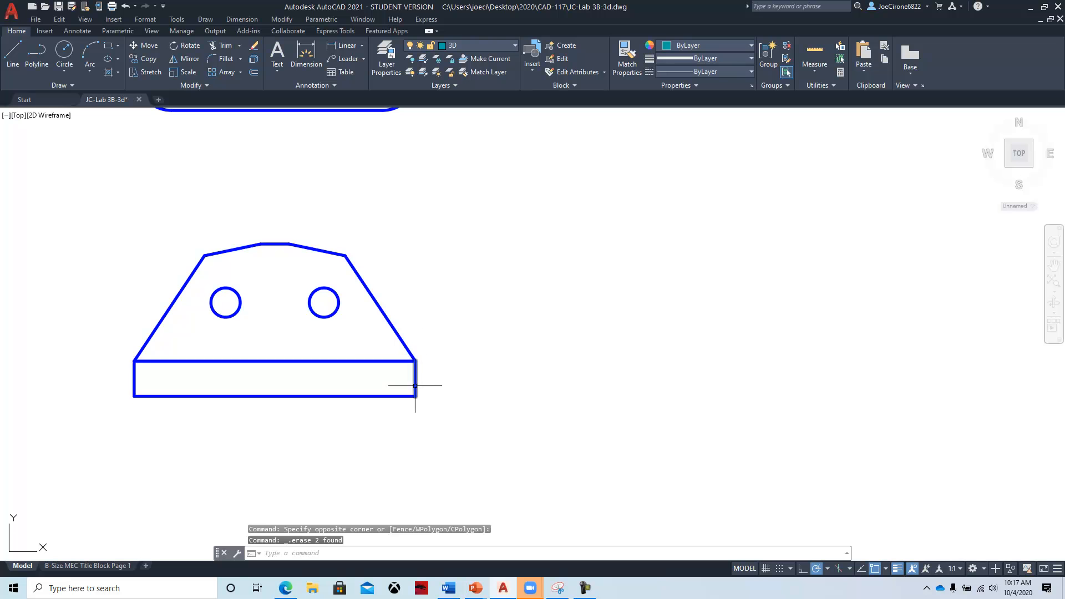
{"action": "left_click", "coordinate": [447, 372]}
{"action": "left_click", "coordinate": [73, 444]}
{"action": "key", "text": "Delete"}
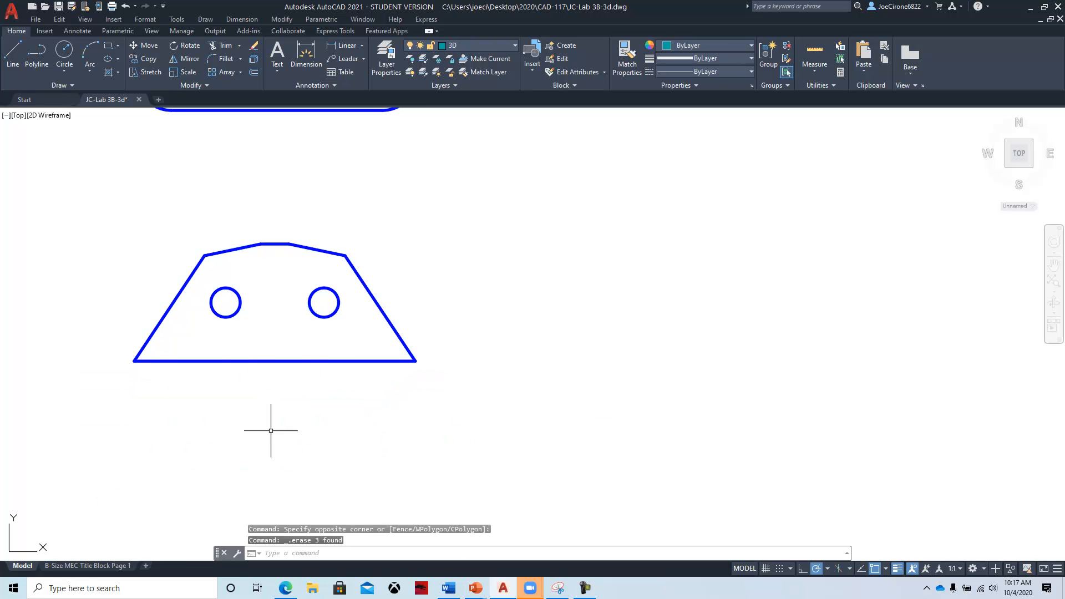
{"action": "scroll", "coordinate": [355, 438], "scroll_direction": "down", "scroll_amount": 2}
{"action": "mouse_move", "coordinate": [638, 444]}
{"action": "middle_mouse_down"}
{"action": "mouse_move", "coordinate": [312, 451]}
{"action": "mouse_move", "coordinate": [417, 440]}
{"action": "mouse_move", "coordinate": [509, 458]}
{"action": "middle_mouse_up"}
{"action": "middle_click_drag", "start_coordinate": [874, 400], "coordinate": [544, 410]}
{"action": "scroll", "coordinate": [547, 411], "scroll_direction": "down", "scroll_amount": 2}
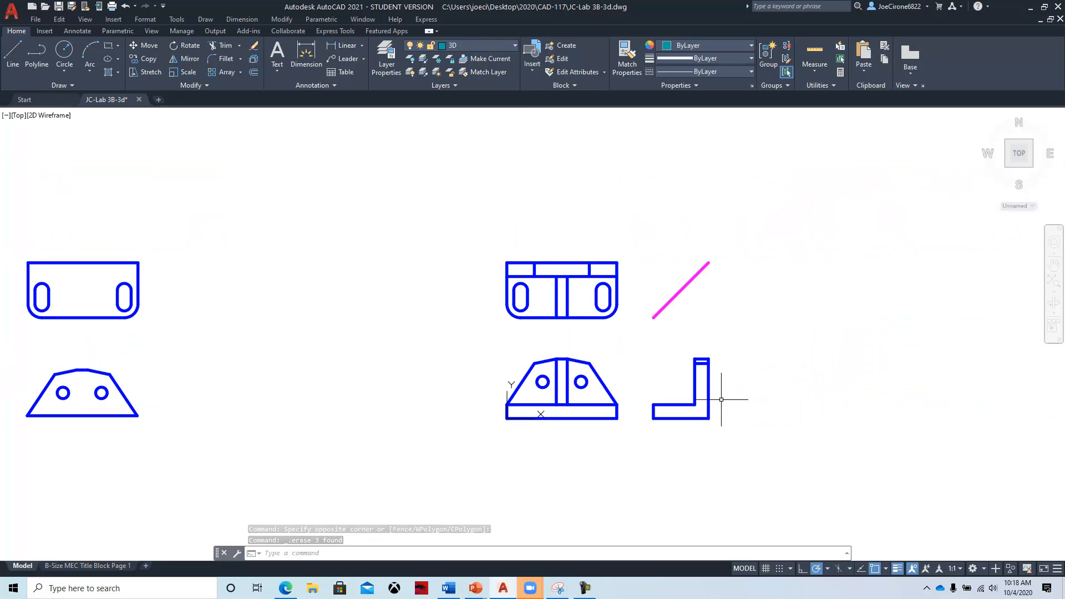
Step: Draw the rib's sloping line in the side view from the base's upper-left corner to the upright's upper-left corner
{"action": "scroll", "coordinate": [650, 400], "scroll_direction": "up", "scroll_amount": 1}
{"action": "middle_click_drag", "start_coordinate": [668, 374], "coordinate": [642, 339]}
{"action": "left_click", "coordinate": [12, 56]}
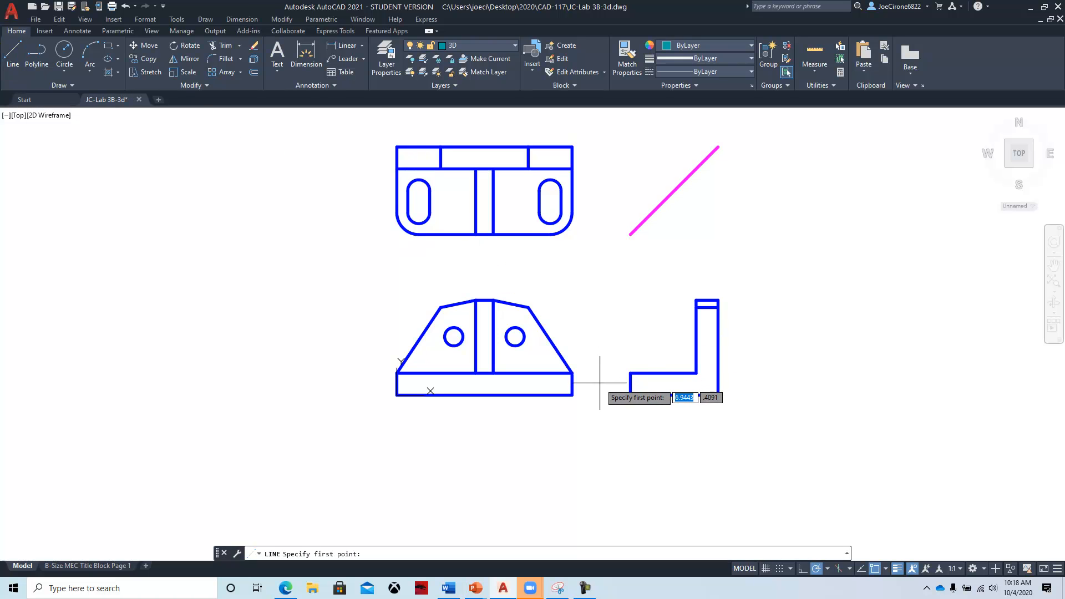
{"action": "left_click", "coordinate": [11, 56]}
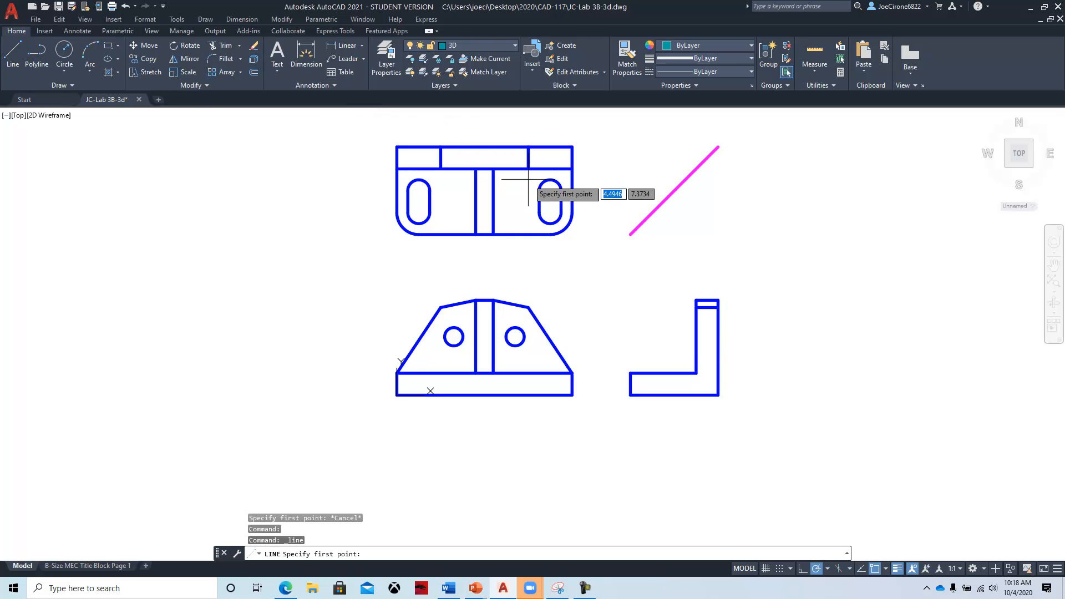
{"action": "left_click", "coordinate": [631, 373]}
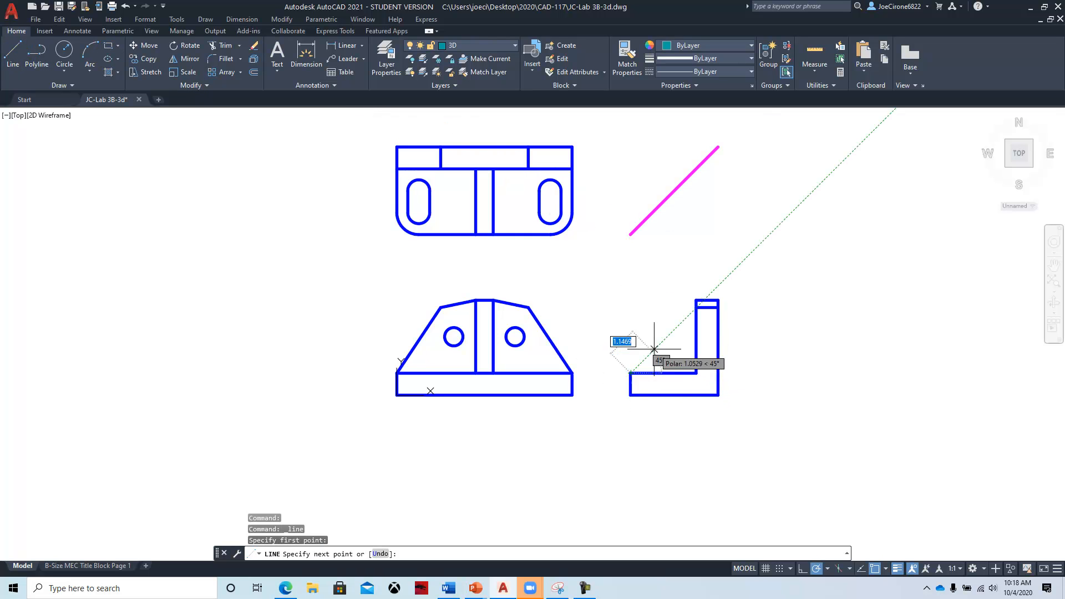
{"action": "left_click", "coordinate": [696, 300]}
{"action": "key", "text": "Return"}
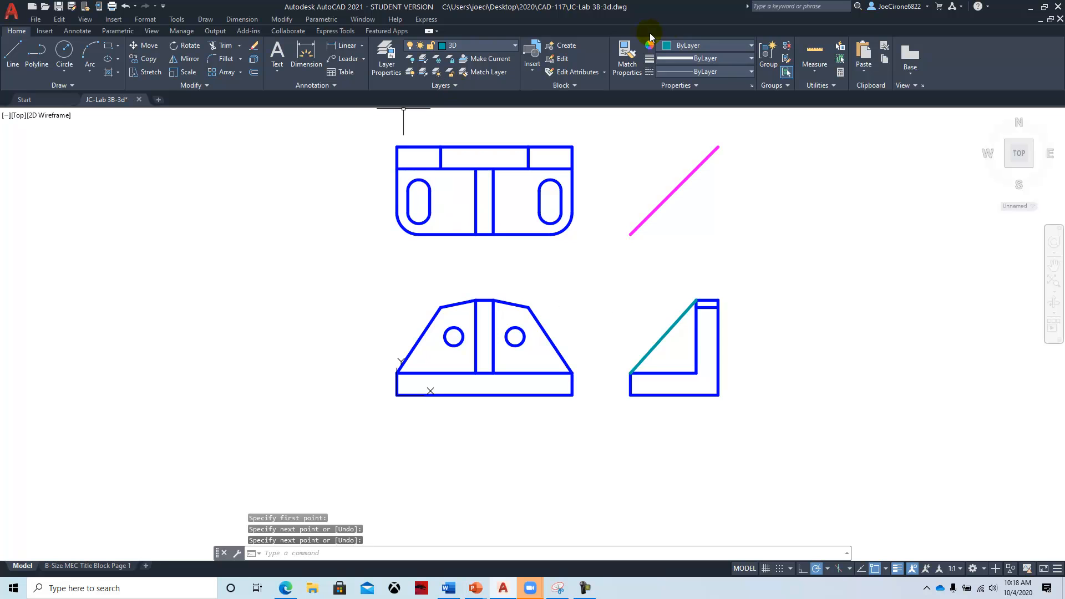
Step: Match the new sloping rib line's properties to those of the upright's left vertical line in the side view
{"action": "left_click", "coordinate": [628, 58]}
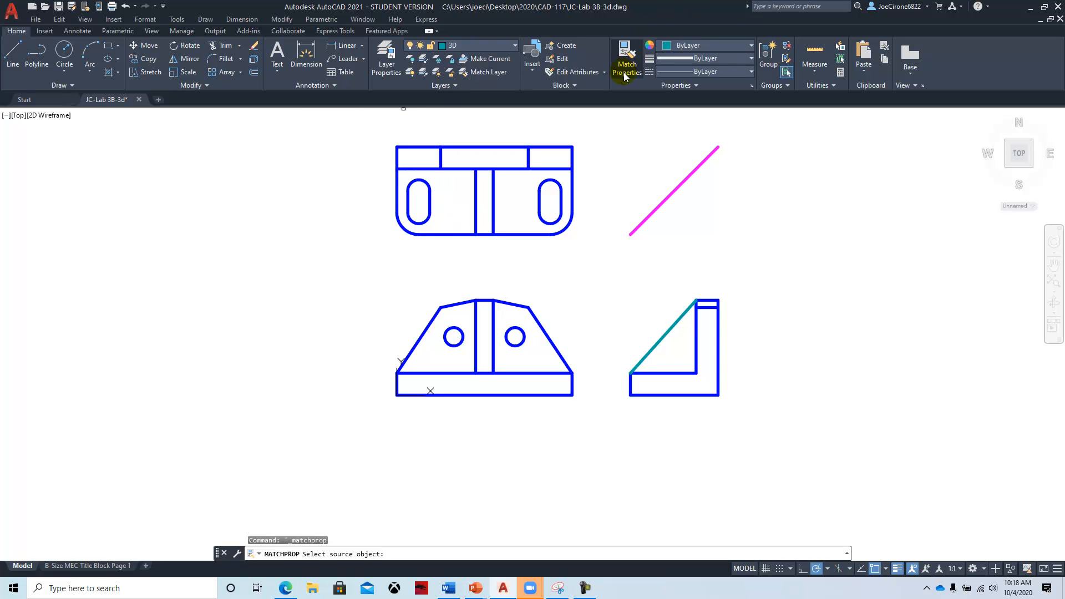
{"action": "left_click", "coordinate": [696, 350]}
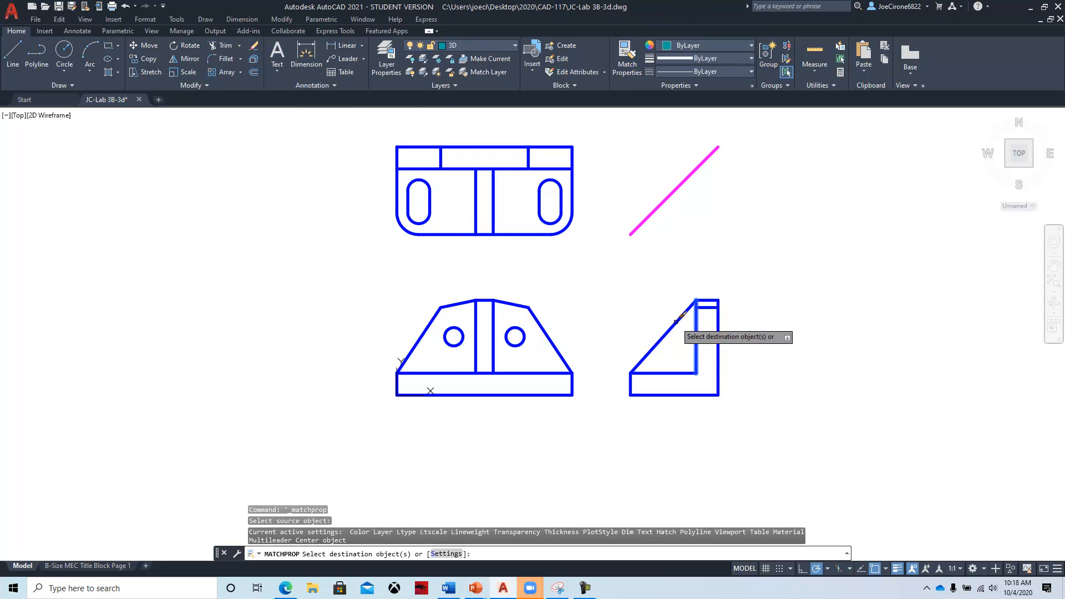
{"action": "key", "text": "Return"}
Step: Copy the triangular rib profile from the side view, using its lower-right corner, to a spot just right of the copied front view
{"action": "scroll", "coordinate": [555, 346], "scroll_direction": "down", "scroll_amount": 1}
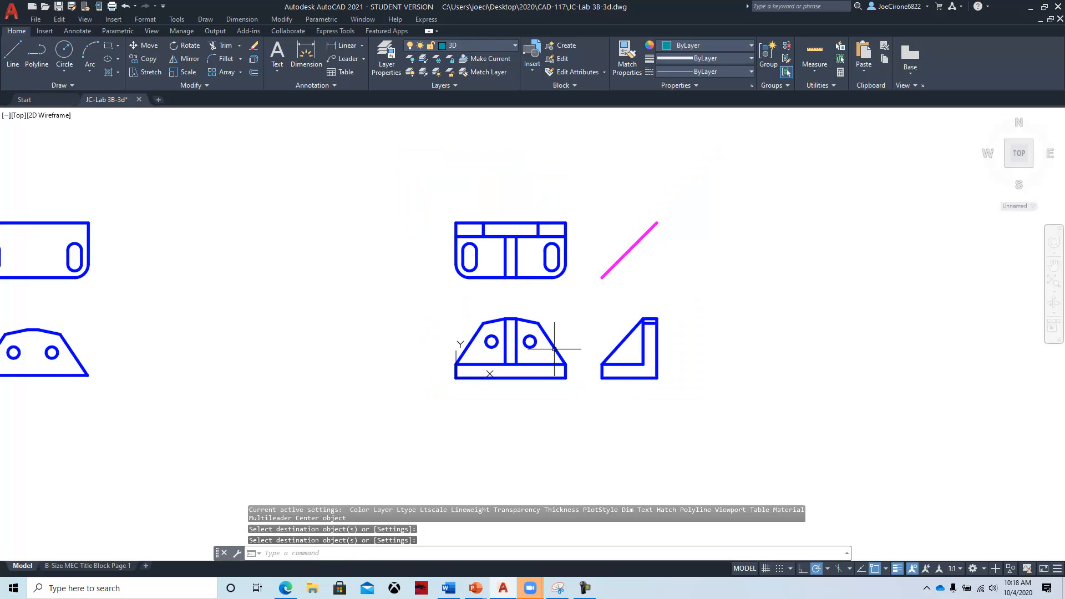
{"action": "middle_click_drag", "start_coordinate": [554, 347], "coordinate": [649, 349]}
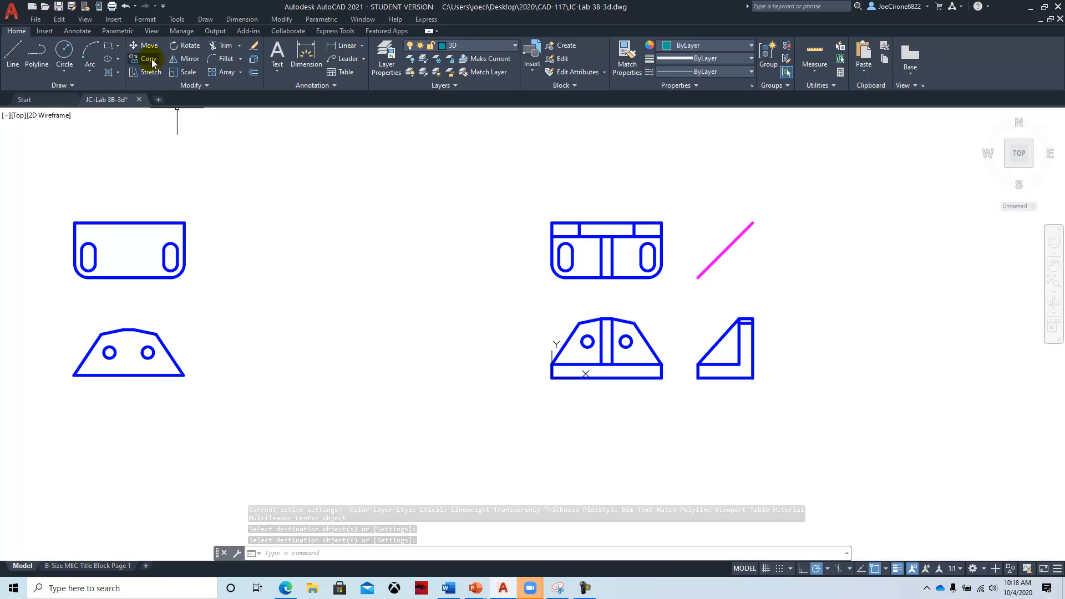
{"action": "left_click", "coordinate": [153, 62]}
{"action": "left_click", "coordinate": [682, 297]}
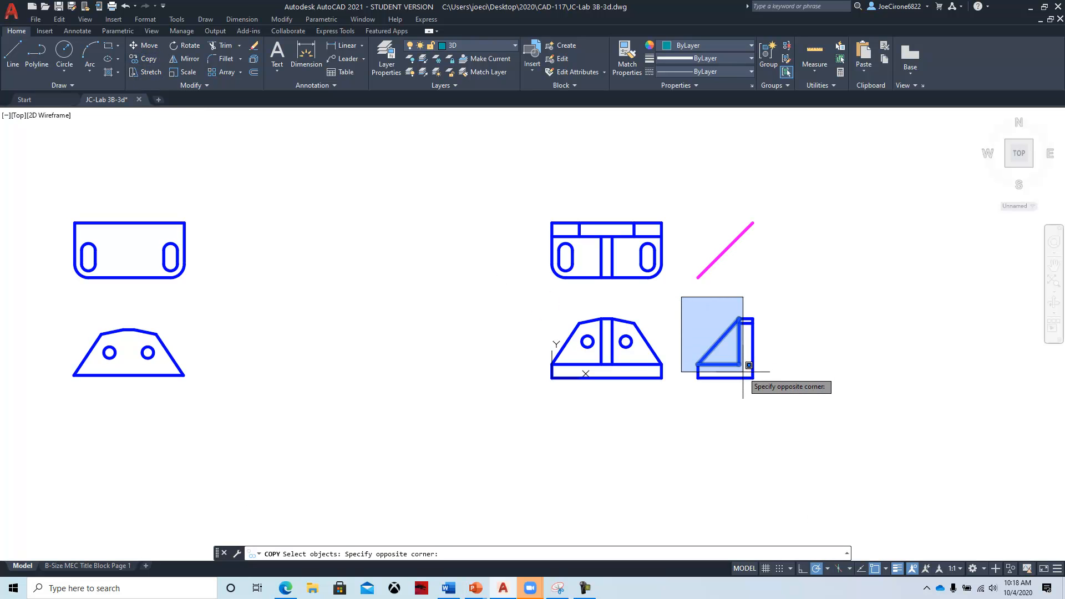
{"action": "left_click", "coordinate": [748, 363]}
{"action": "key", "text": "Return"}
{"action": "left_click", "coordinate": [739, 364]}
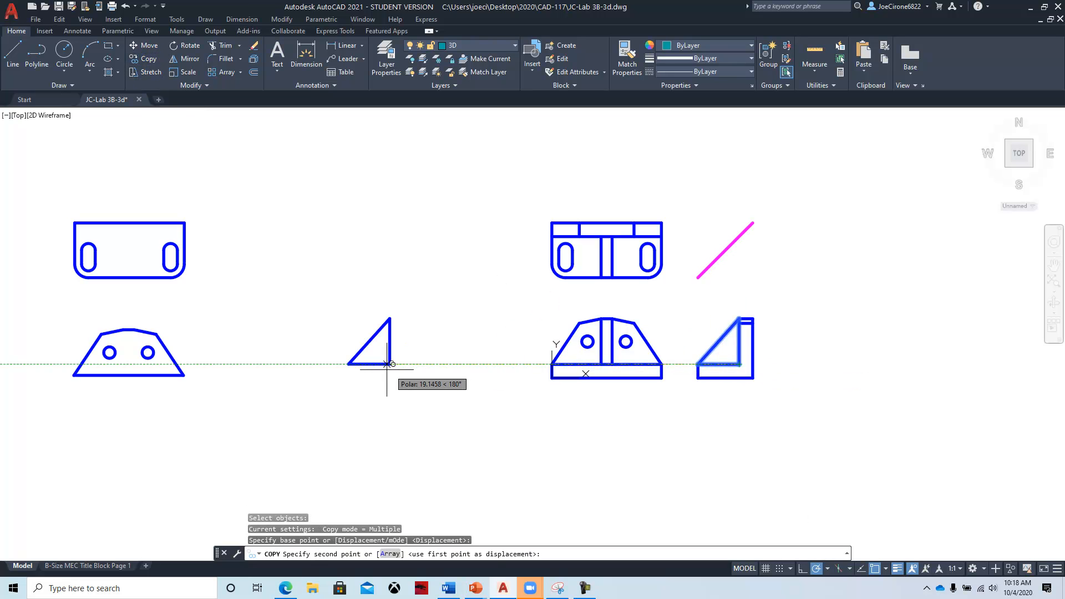
{"action": "left_click", "coordinate": [296, 375]}
{"action": "key", "text": "Escape"}
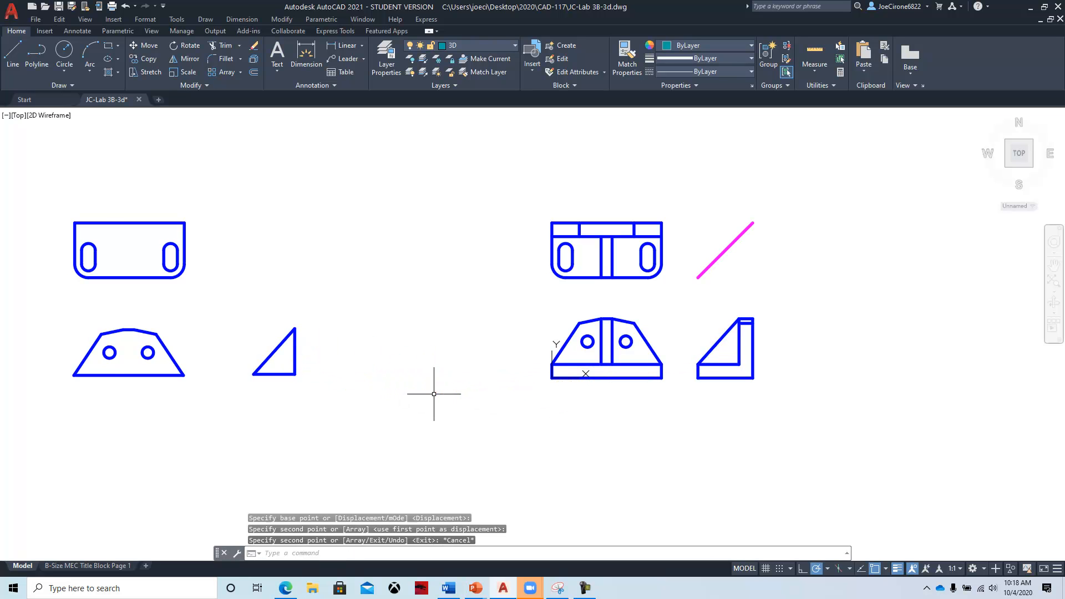
Step: Switch the drawing to the SE Isometric view and frame the three copied profiles
{"action": "middle_click_drag", "start_coordinate": [178, 435], "coordinate": [375, 426]}
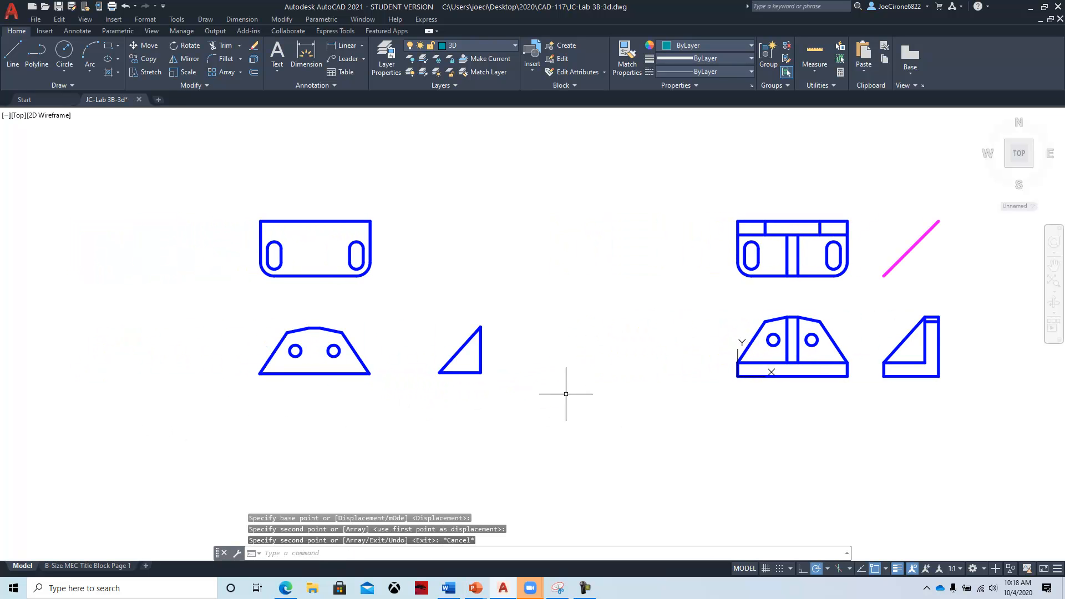
{"action": "mouse_move", "coordinate": [1064, 43]}
{"action": "left_mouse_down"}
{"action": "mouse_move", "coordinate": [927, 43]}
{"action": "mouse_move", "coordinate": [829, 19]}
{"action": "mouse_move", "coordinate": [826, 51]}
{"action": "mouse_move", "coordinate": [1064, 47]}
{"action": "left_mouse_up"}
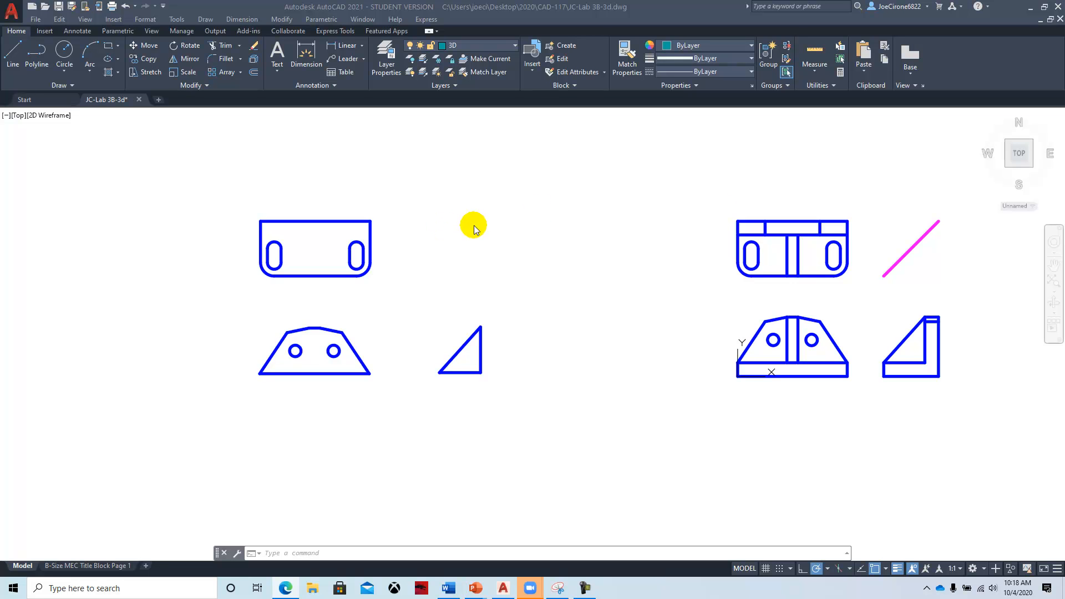
{"action": "left_click", "coordinate": [18, 116]}
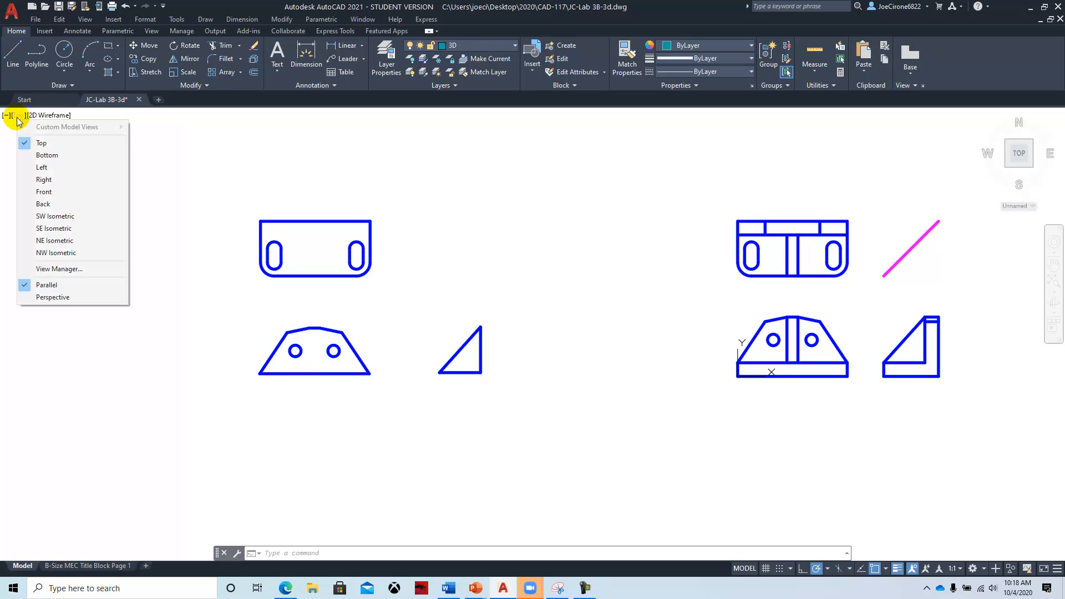
{"action": "left_click", "coordinate": [47, 228]}
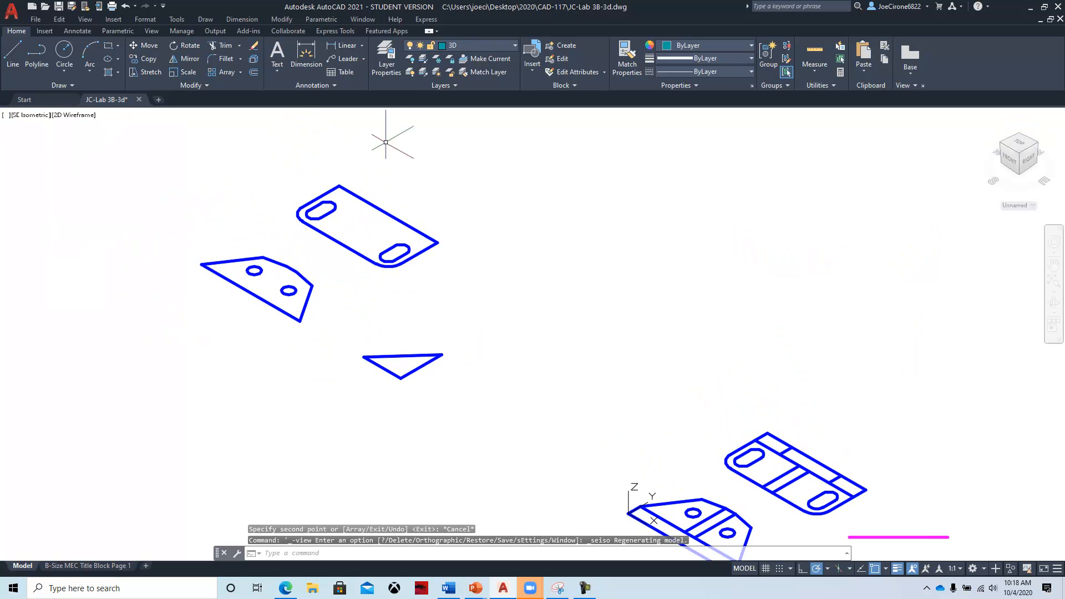
{"action": "scroll", "coordinate": [279, 241], "scroll_direction": "up", "scroll_amount": 2}
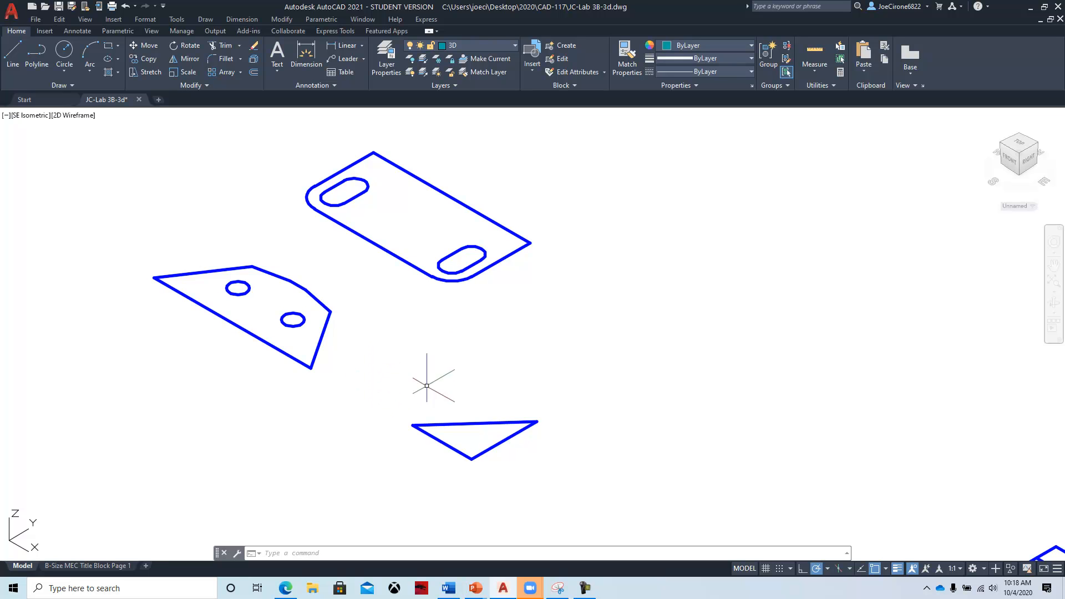
Step: Check the bracket's thickness dimensions in Figure 3.51 of the lab PDF
{"action": "left_click_drag", "start_coordinate": [1064, 61], "coordinate": [737, 43]}
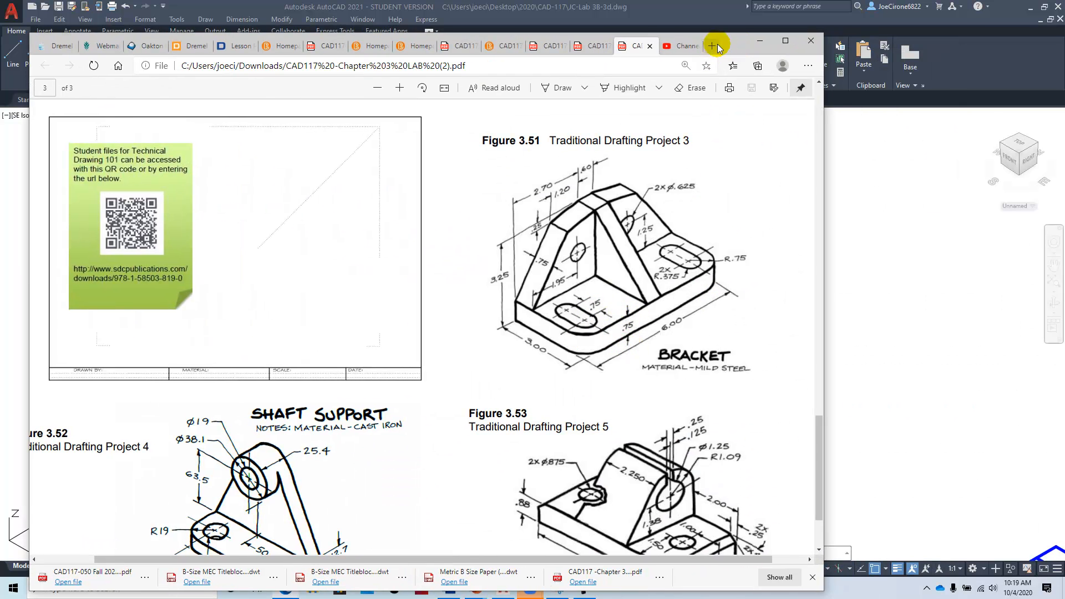
{"action": "left_click_drag", "start_coordinate": [733, 49], "coordinate": [1064, 50]}
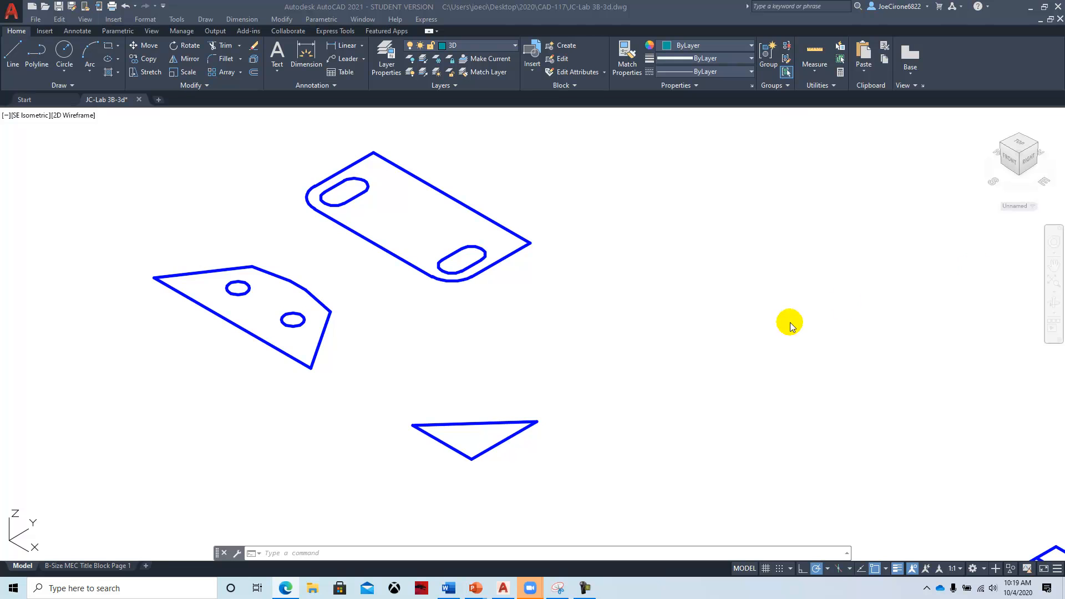
Step: Switch the workspace to 3D Basics
{"action": "left_click", "coordinate": [642, 296]}
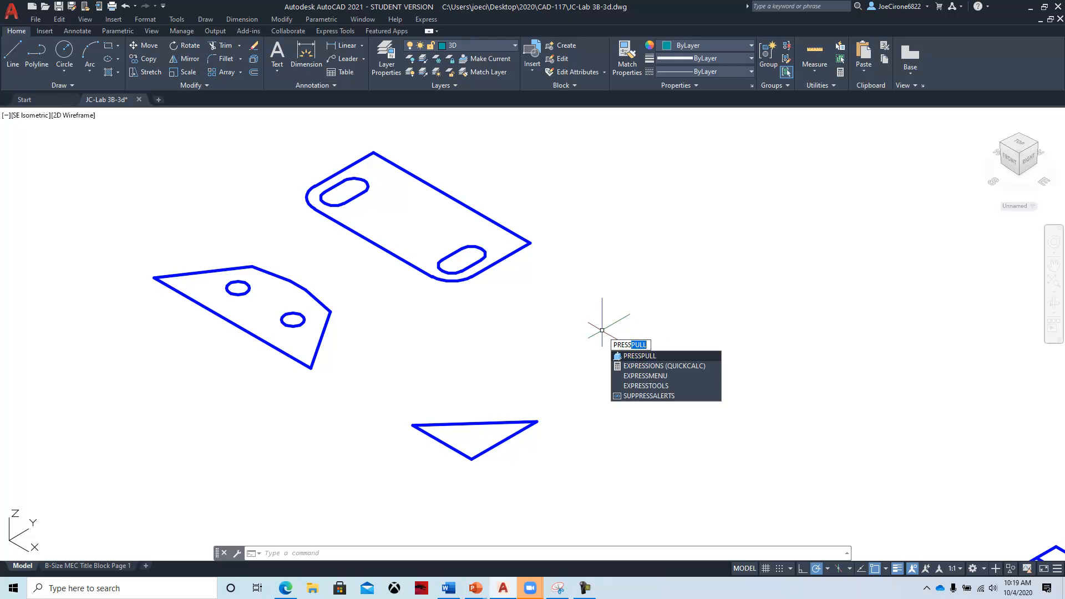
{"action": "key", "text": "Escape"}
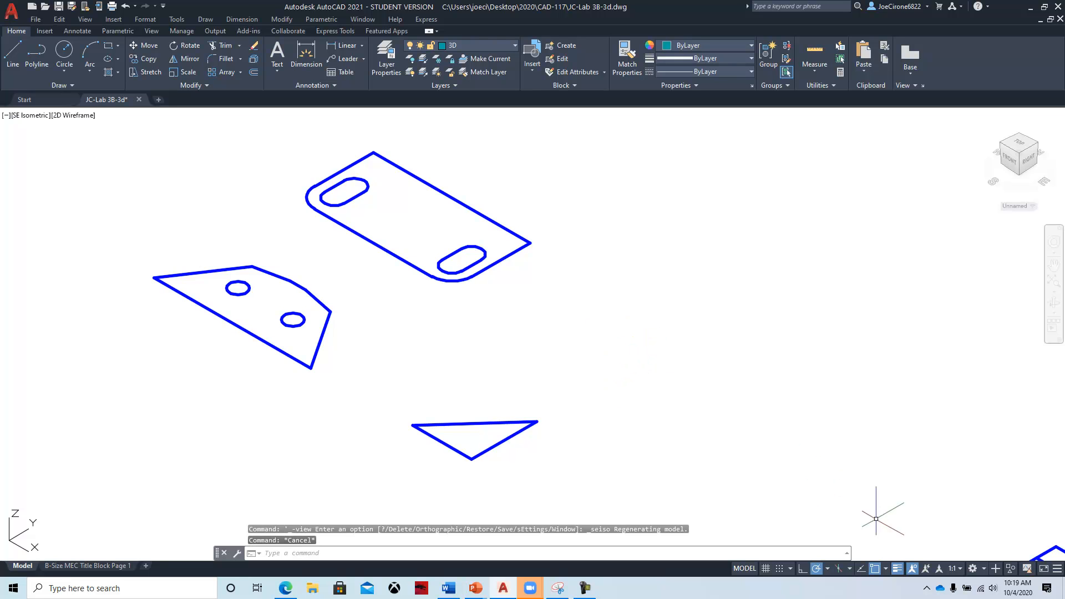
{"action": "left_click", "coordinate": [983, 568]}
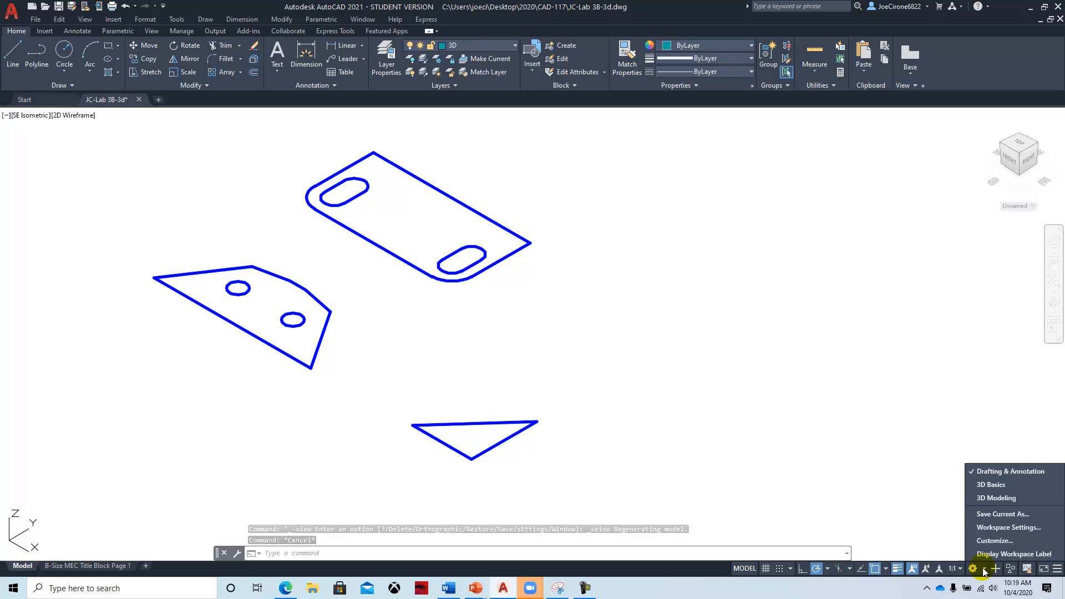
{"action": "left_click", "coordinate": [996, 486]}
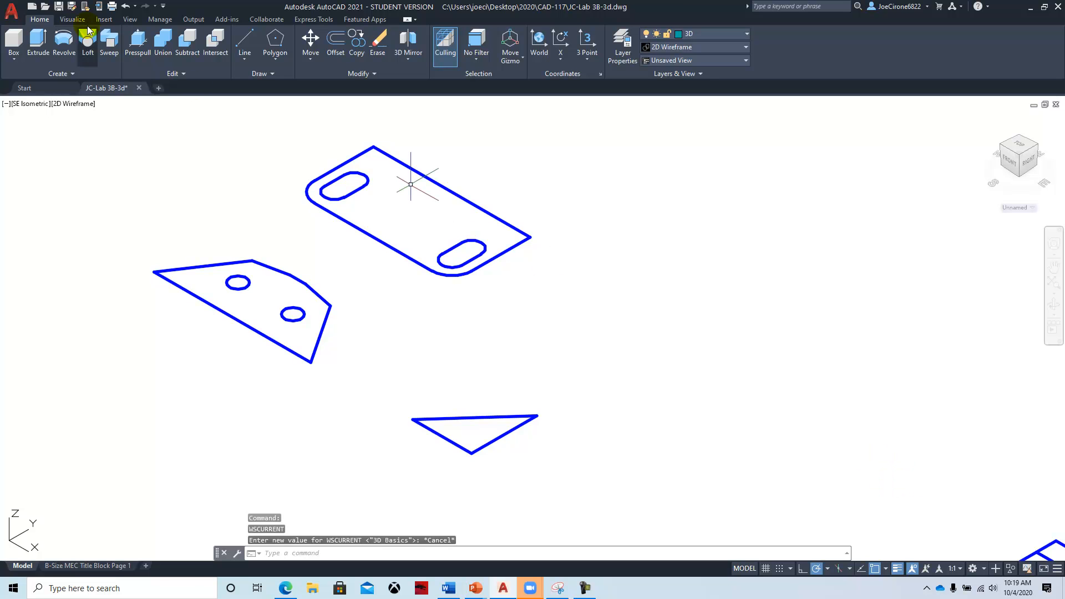
Step: Presspull the copied base profile around its slots to a height of .75 and undo the extrusion
{"action": "left_click", "coordinate": [138, 44]}
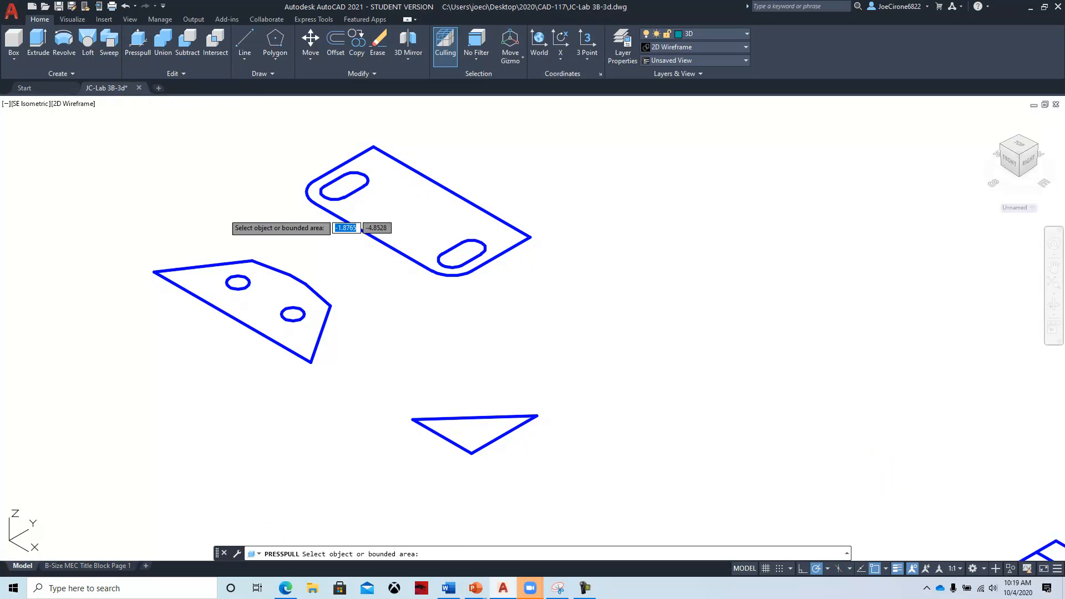
{"action": "left_click", "coordinate": [422, 223]}
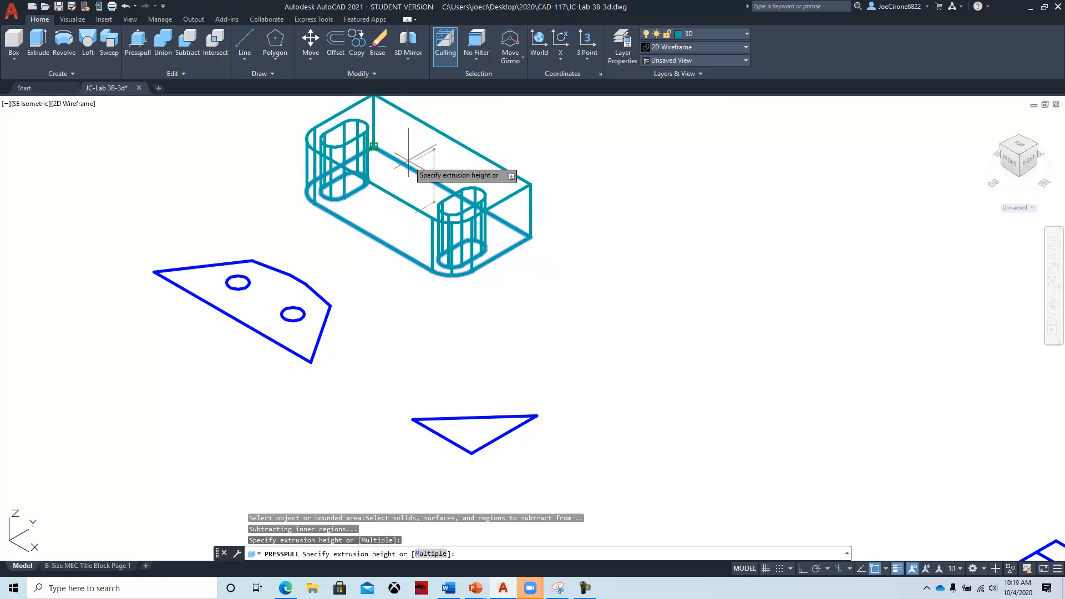
{"action": "type", "text": ".75"}
{"action": "key", "text": "Return"}
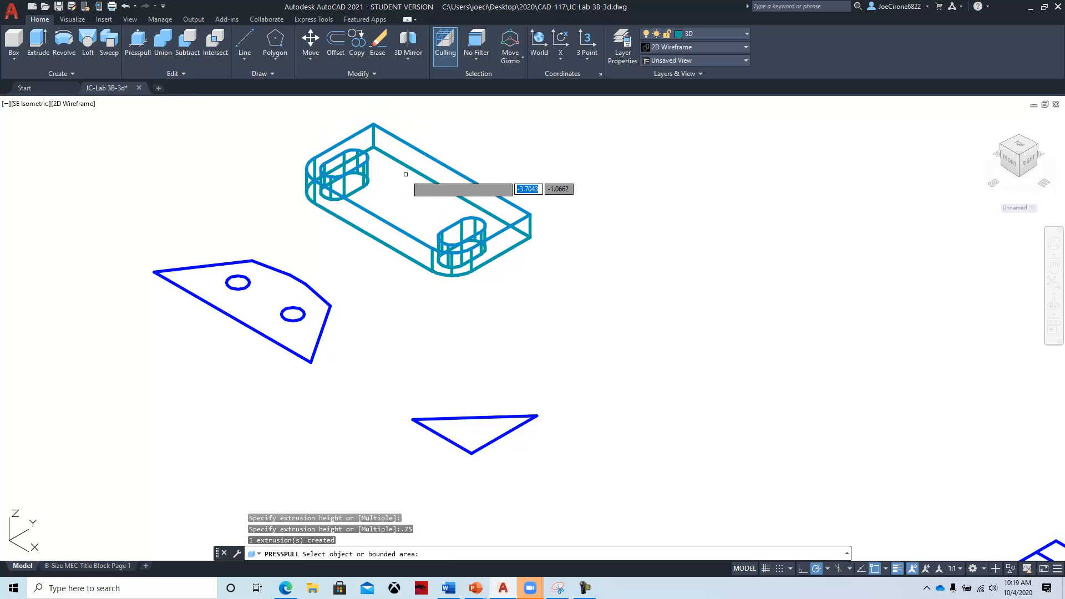
{"action": "key", "text": "Return"}
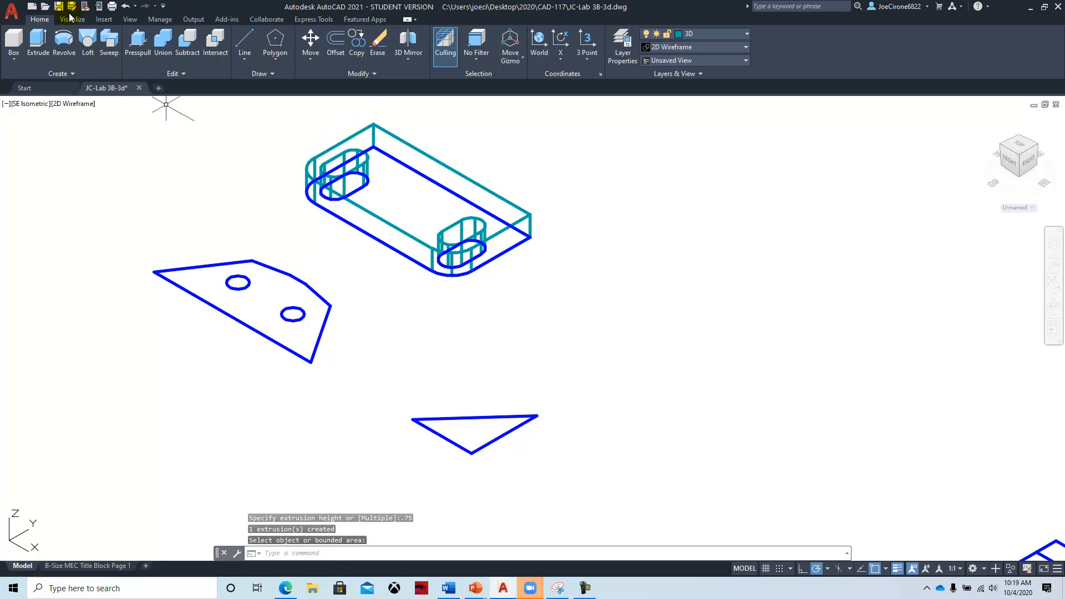
{"action": "left_click", "coordinate": [126, 6]}
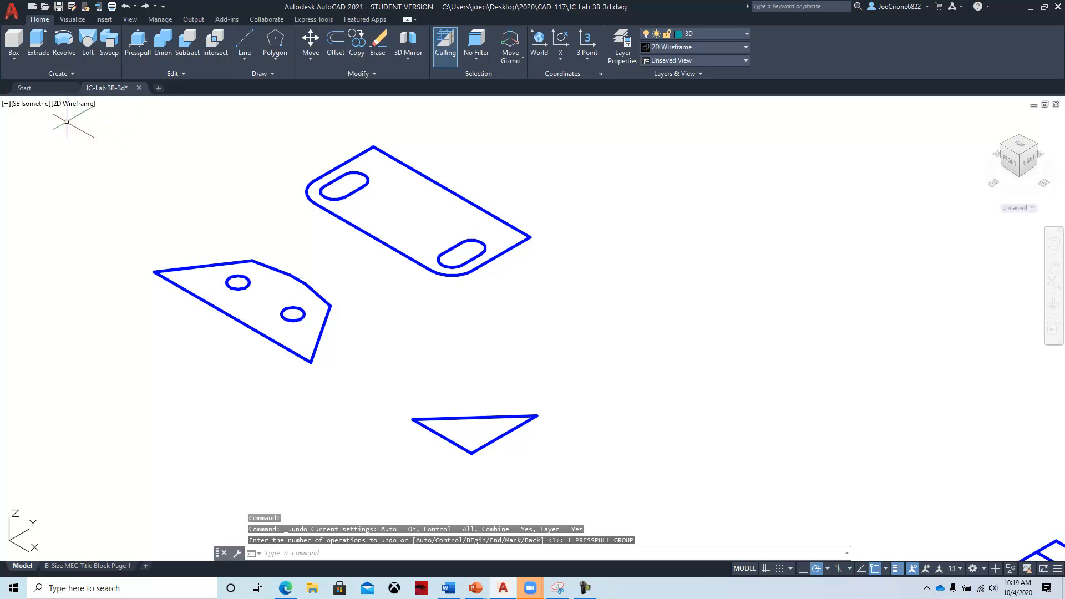
Step: Set the viewport's visual style to Conceptual
{"action": "left_click", "coordinate": [76, 106]}
{"action": "left_click", "coordinate": [103, 143]}
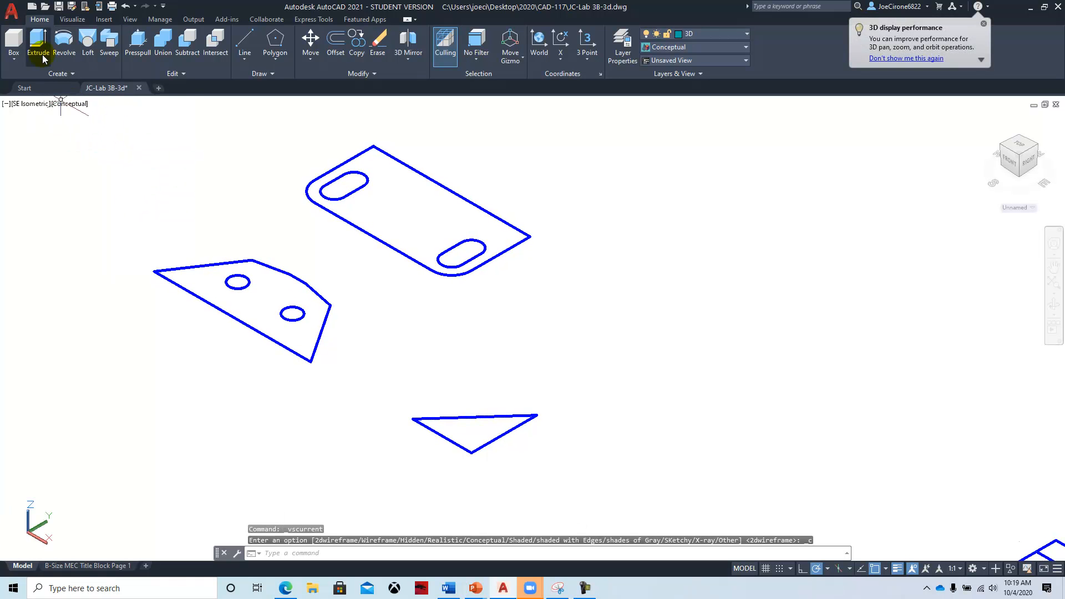
{"action": "type", "text": "D"}
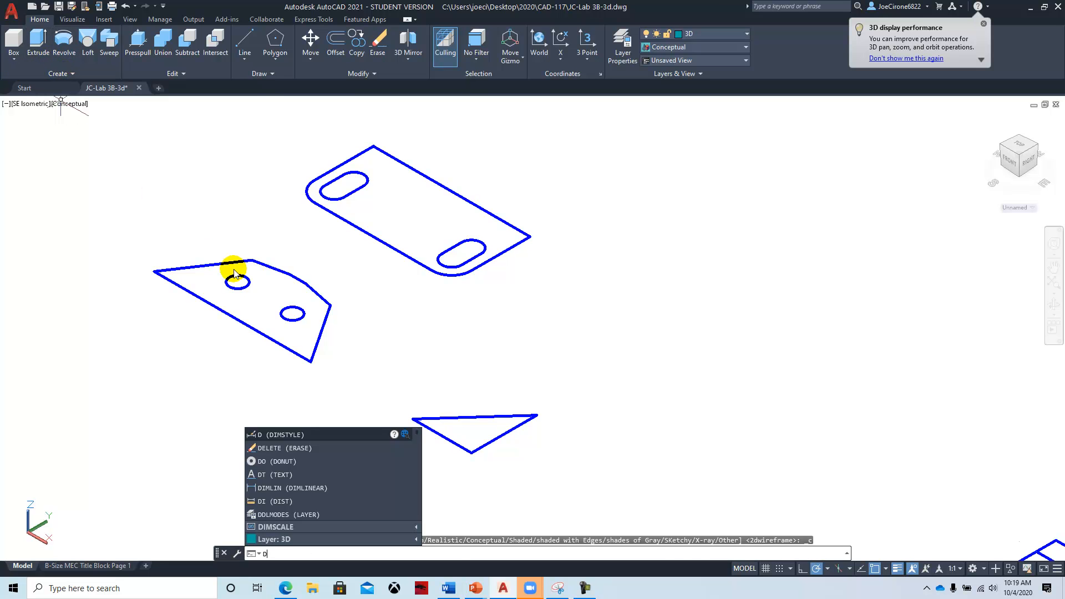
{"action": "key", "text": "Escape"}
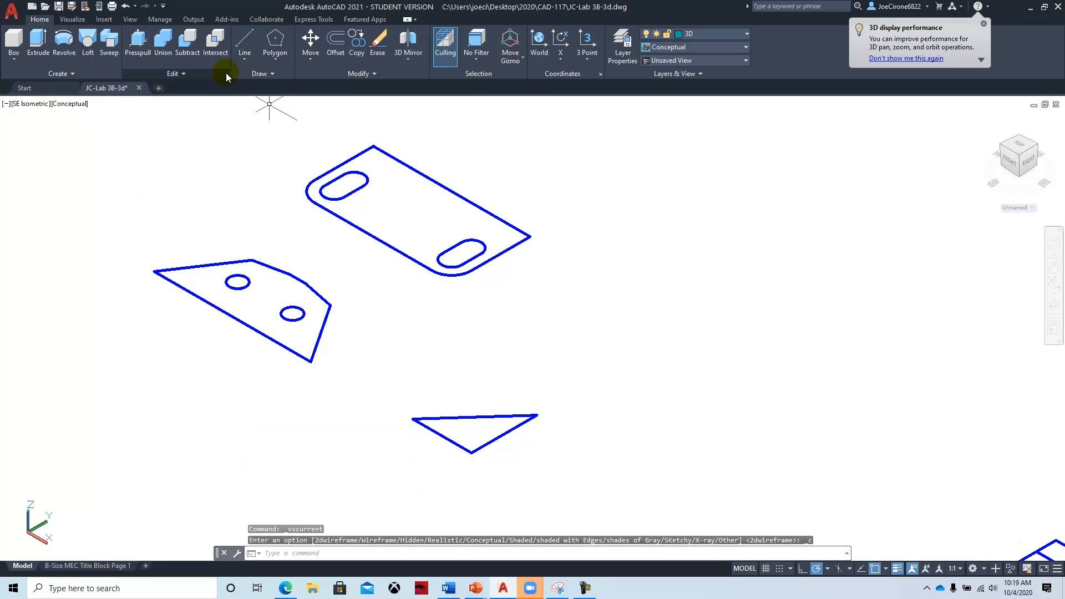
Step: Presspull the copied base profile, leaving its two slots open, to a height of .75
{"action": "left_click", "coordinate": [135, 53]}
{"action": "left_click", "coordinate": [404, 214]}
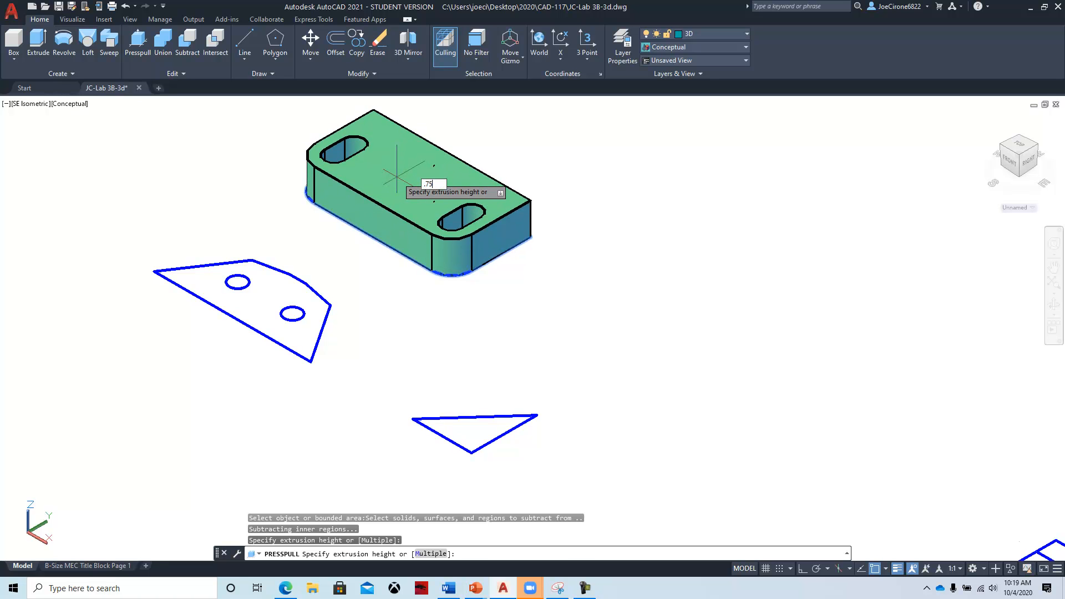
{"action": "key", "text": "Return"}
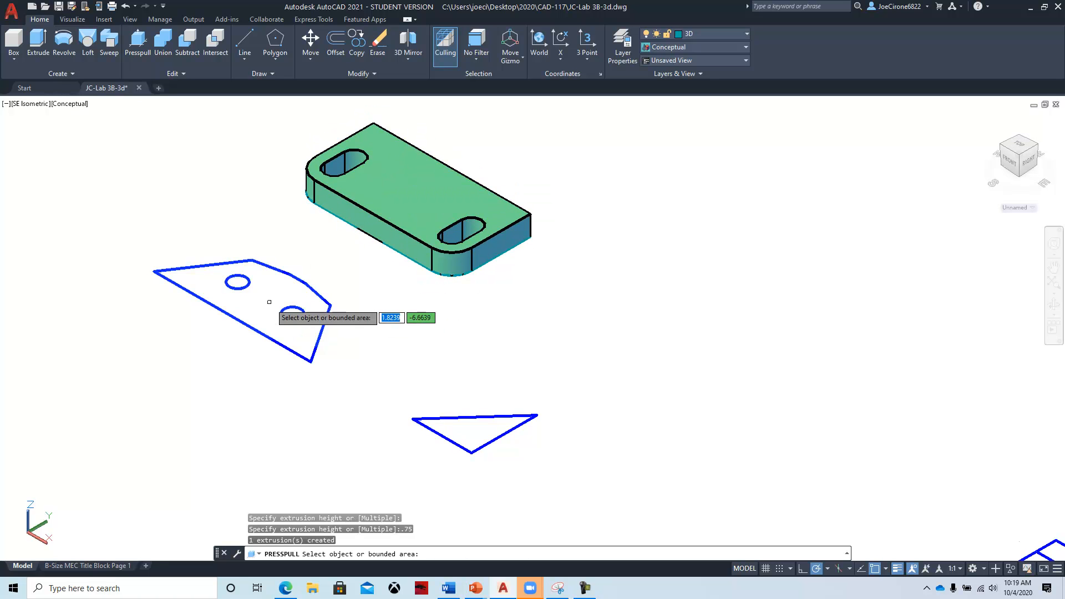
Step: Presspull the copied upright plate profile, leaving its two round holes open, to a height of .75
{"action": "left_click", "coordinate": [263, 295]}
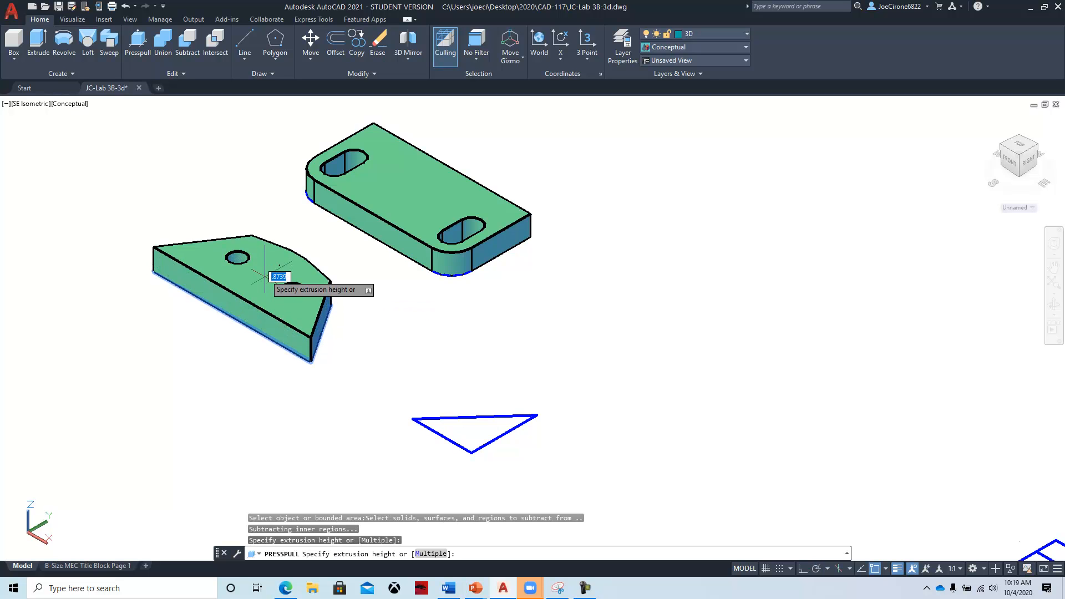
{"action": "type", "text": ".7"}
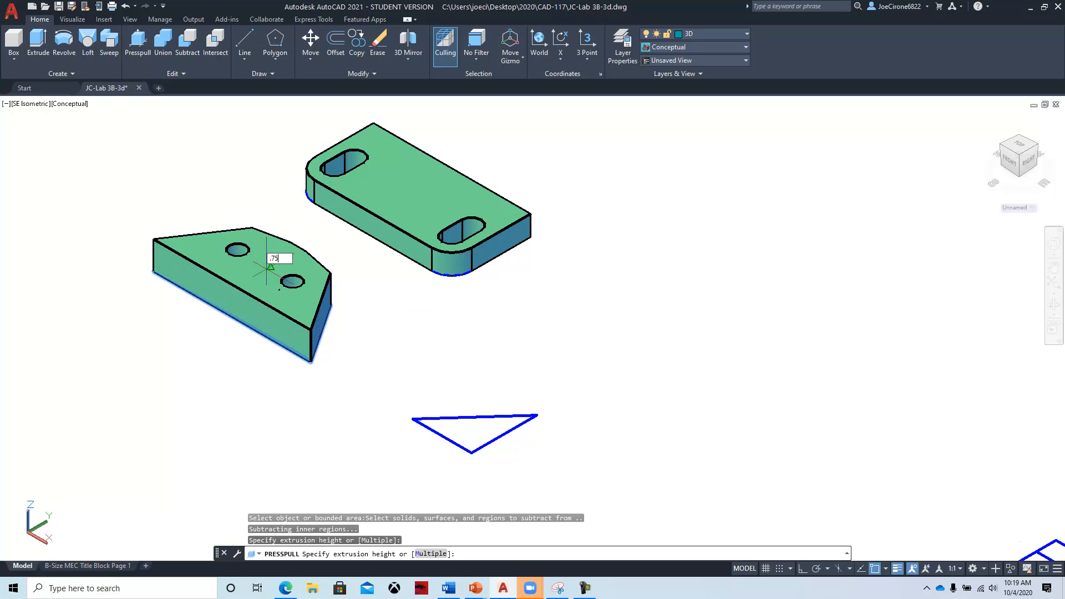
{"action": "type", "text": "5"}
{"action": "key", "text": "Return"}
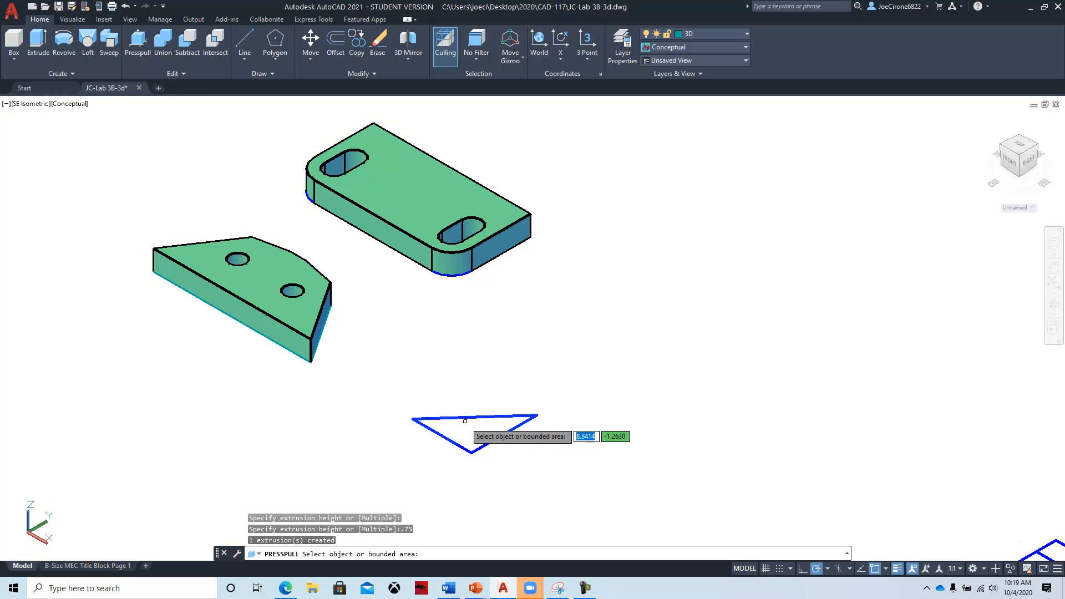
Step: Presspull the copied triangular rib profile to a height of .6
{"action": "left_click", "coordinate": [466, 427]}
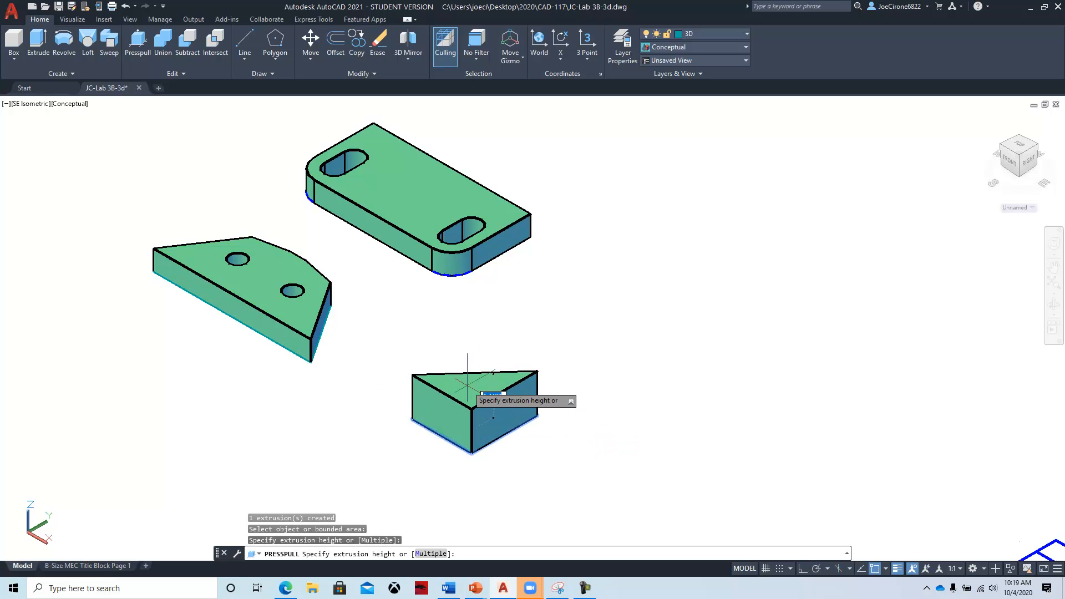
{"action": "type", "text": ".6"}
{"action": "key", "text": "Return"}
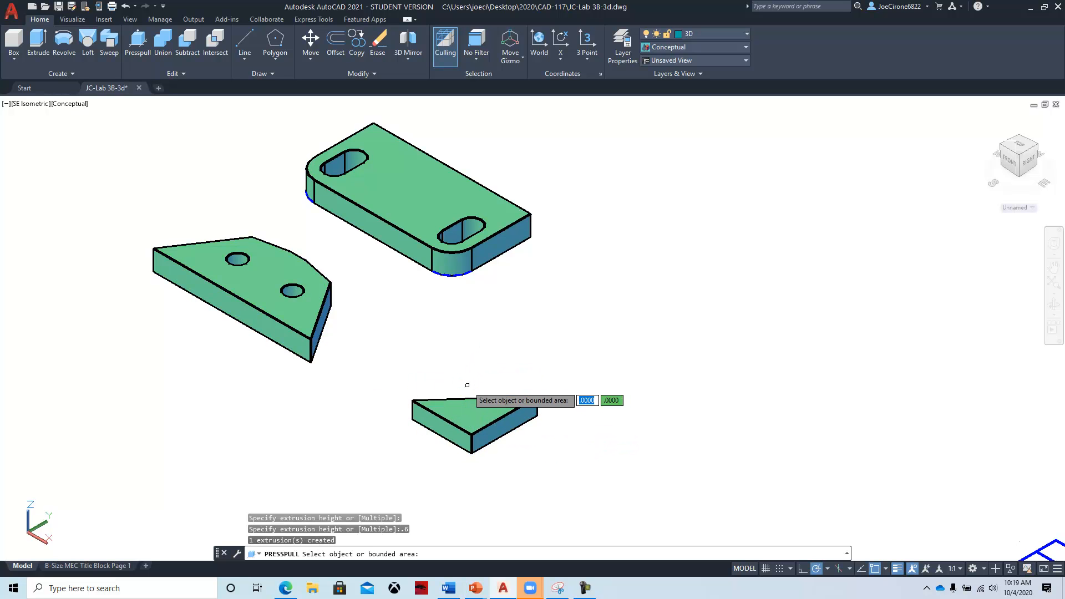
{"action": "key", "text": "Return"}
Step: Stand the upright plate solid vertically by rotating it about the X axis with the Rotate Gizmo
{"action": "middle_click_drag", "start_coordinate": [357, 321], "coordinate": [370, 339]}
{"action": "left_click", "coordinate": [225, 284]}
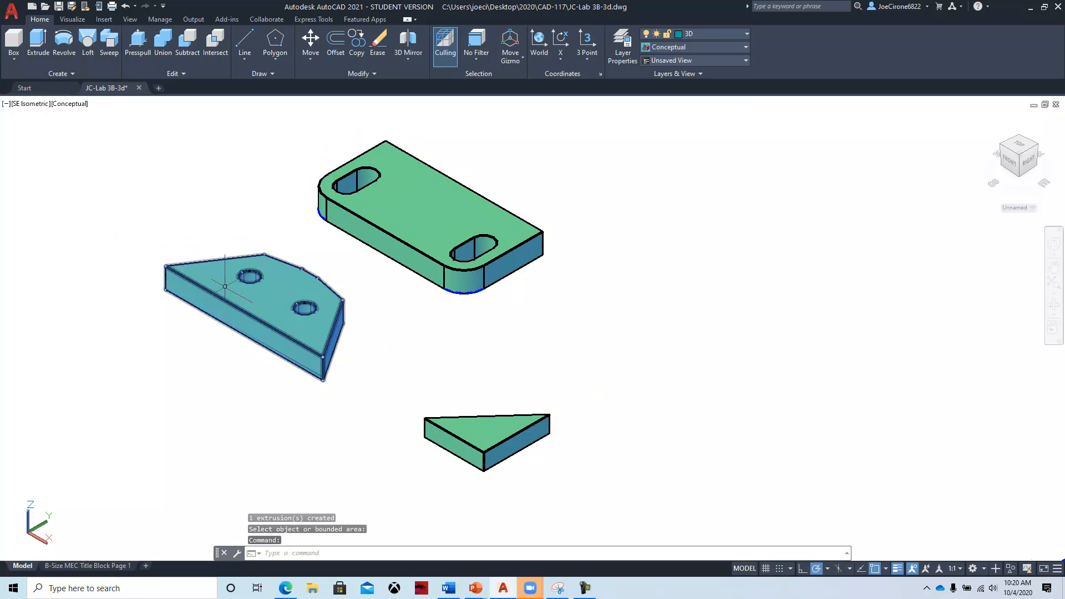
{"action": "key", "text": "Escape"}
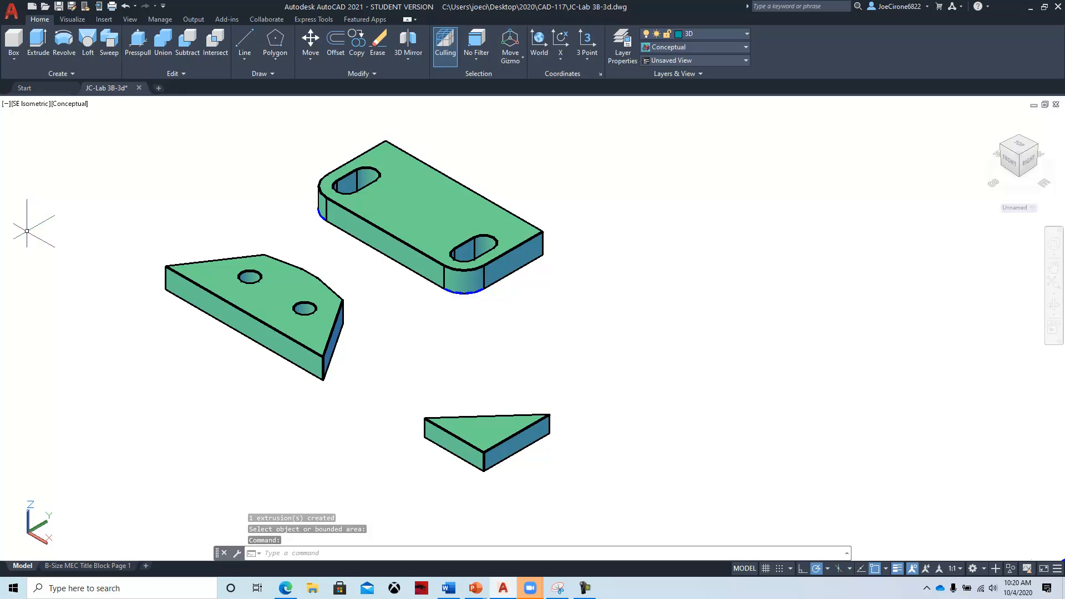
{"action": "left_click", "coordinate": [522, 62]}
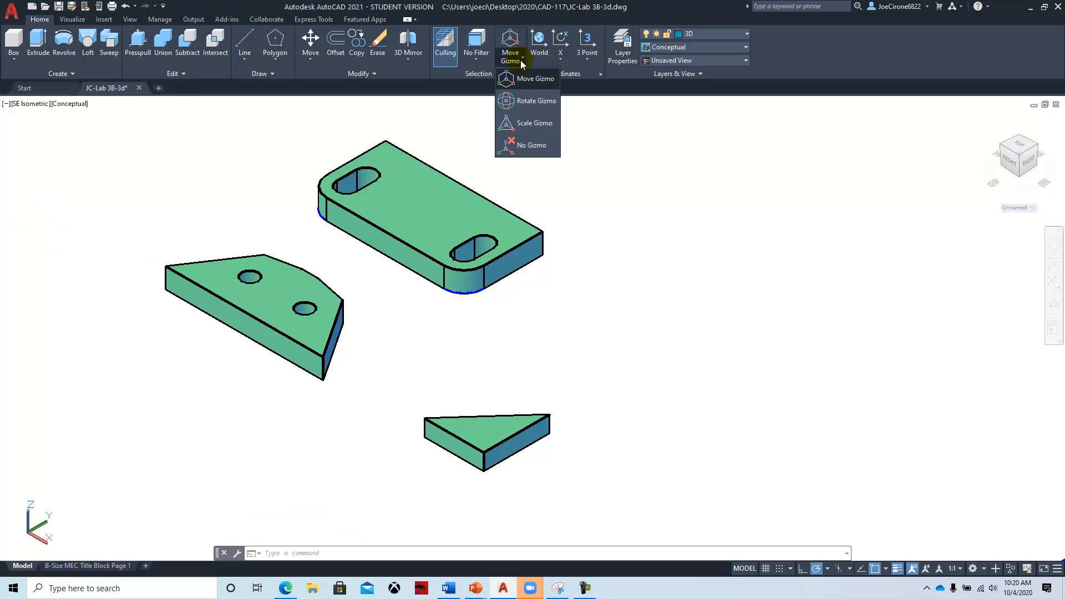
{"action": "left_click", "coordinate": [528, 105]}
{"action": "left_click", "coordinate": [272, 299]}
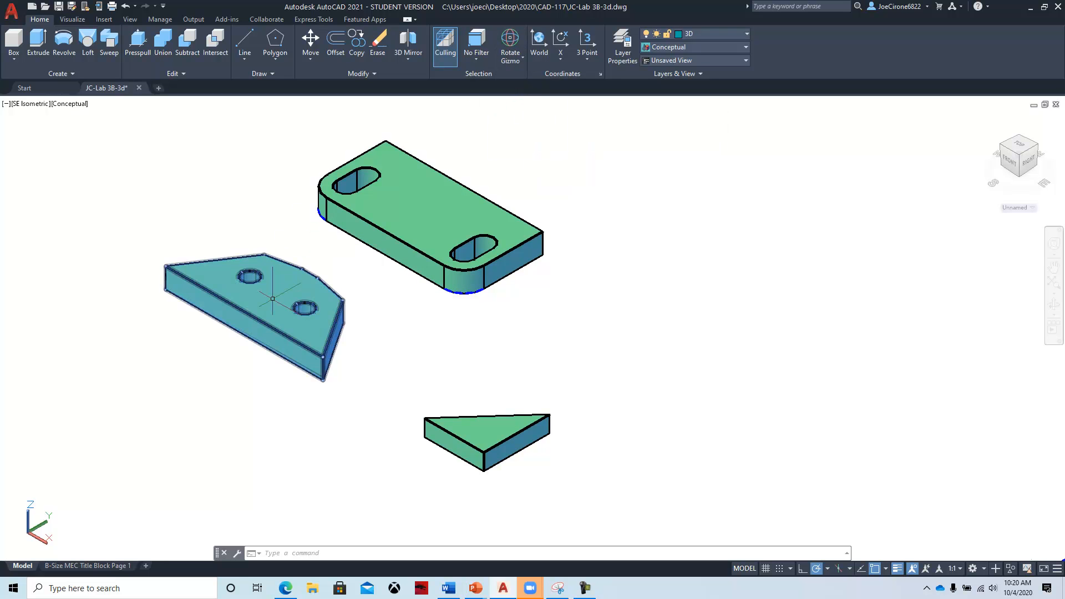
{"action": "key", "text": "Escape"}
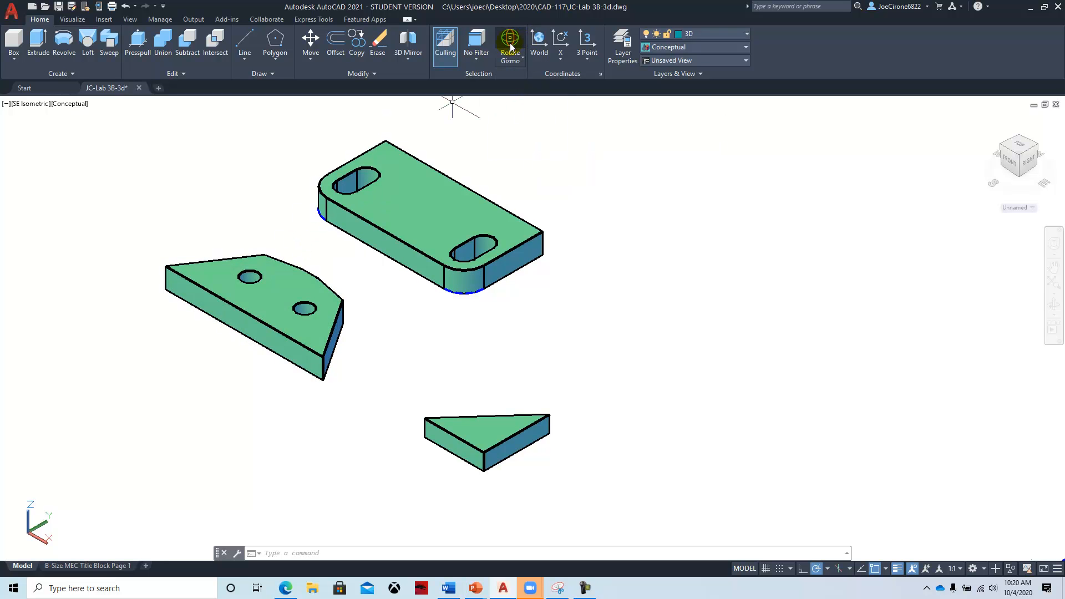
{"action": "left_click", "coordinate": [267, 294]}
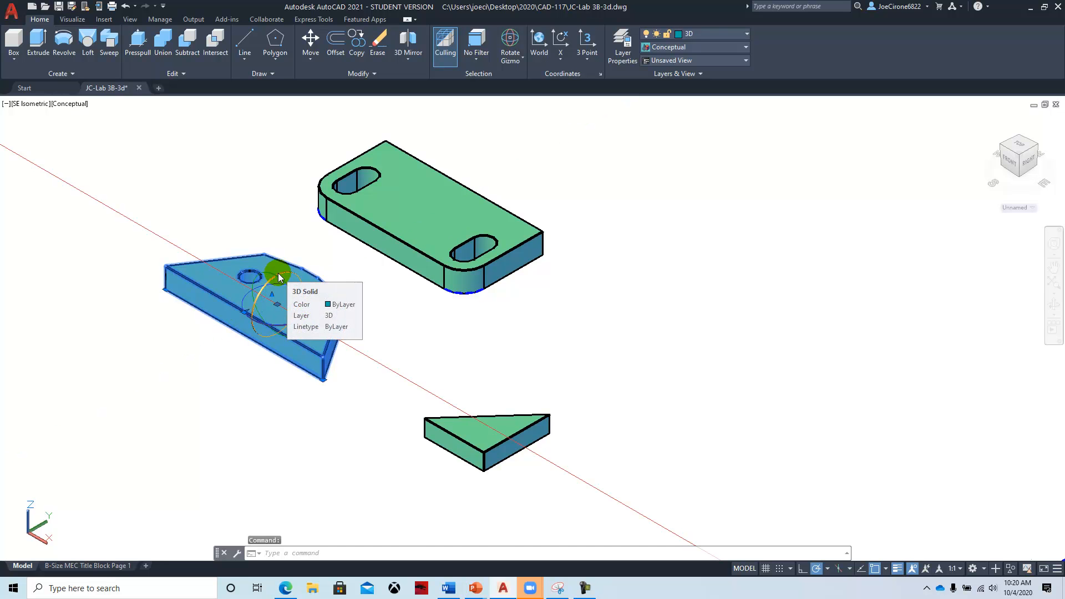
{"action": "left_click", "coordinate": [278, 273]}
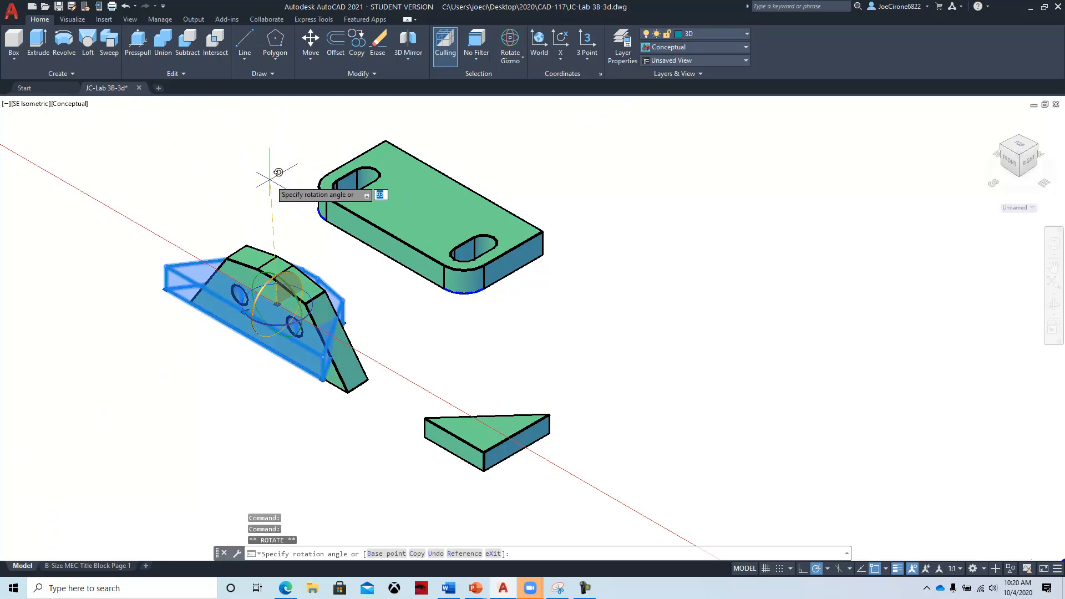
{"action": "left_click", "coordinate": [142, 284]}
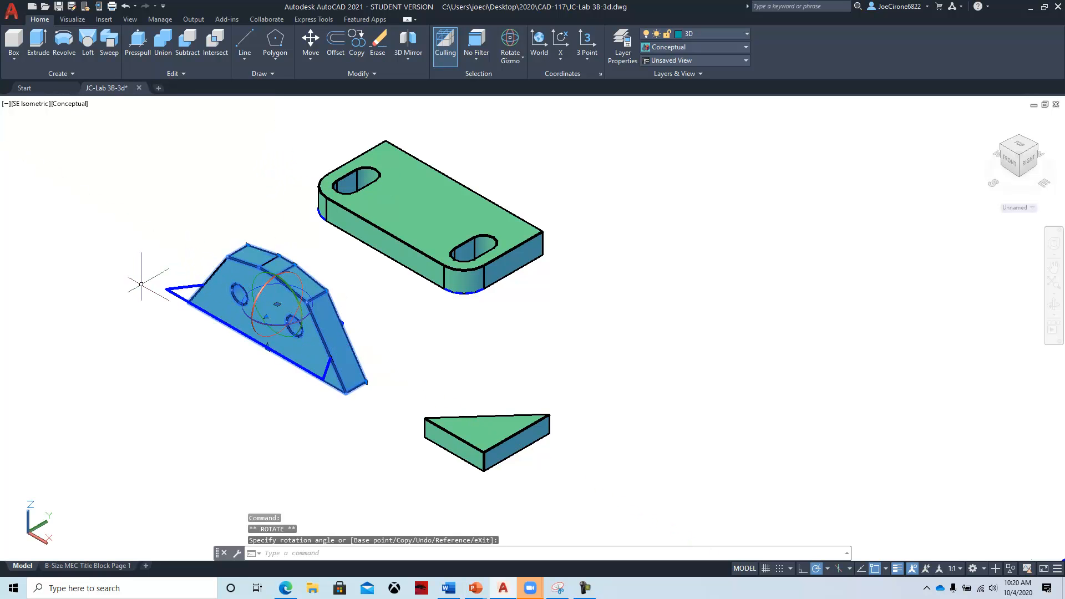
{"action": "key", "text": "Escape"}
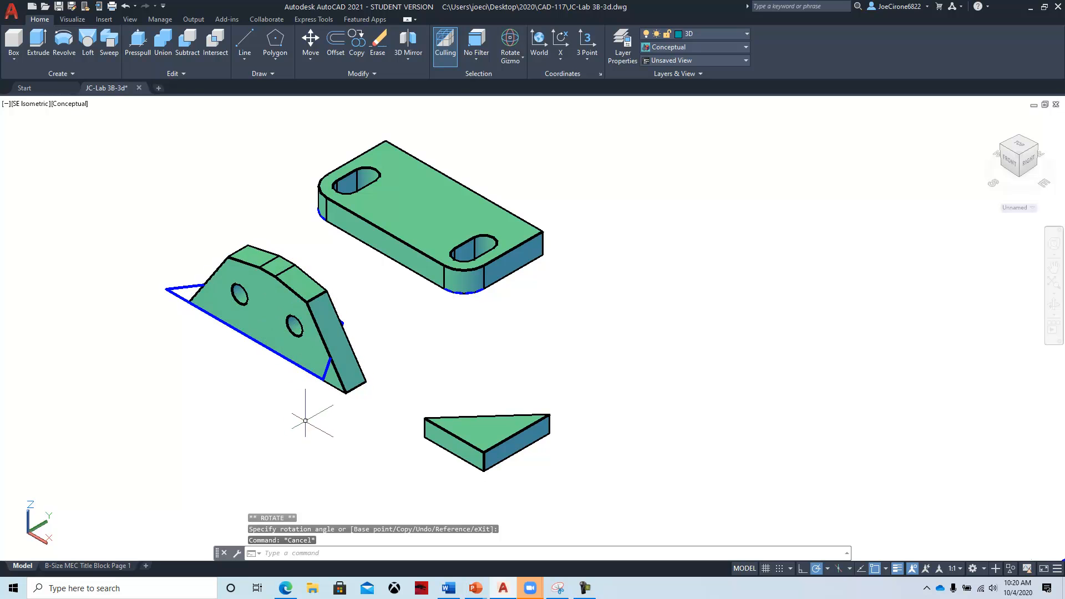
Step: Rotate the triangular rib upright about the X axis, then 90° about the Z axis so its slope runs toward the front
{"action": "left_click", "coordinate": [501, 429]}
{"action": "left_click", "coordinate": [488, 395]}
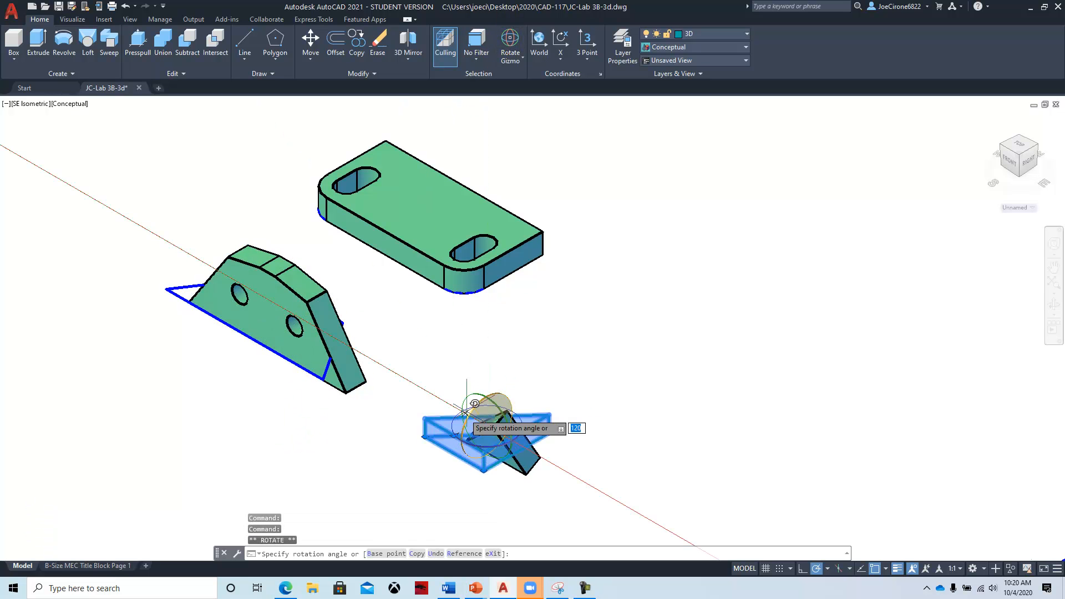
{"action": "left_click", "coordinate": [488, 365]}
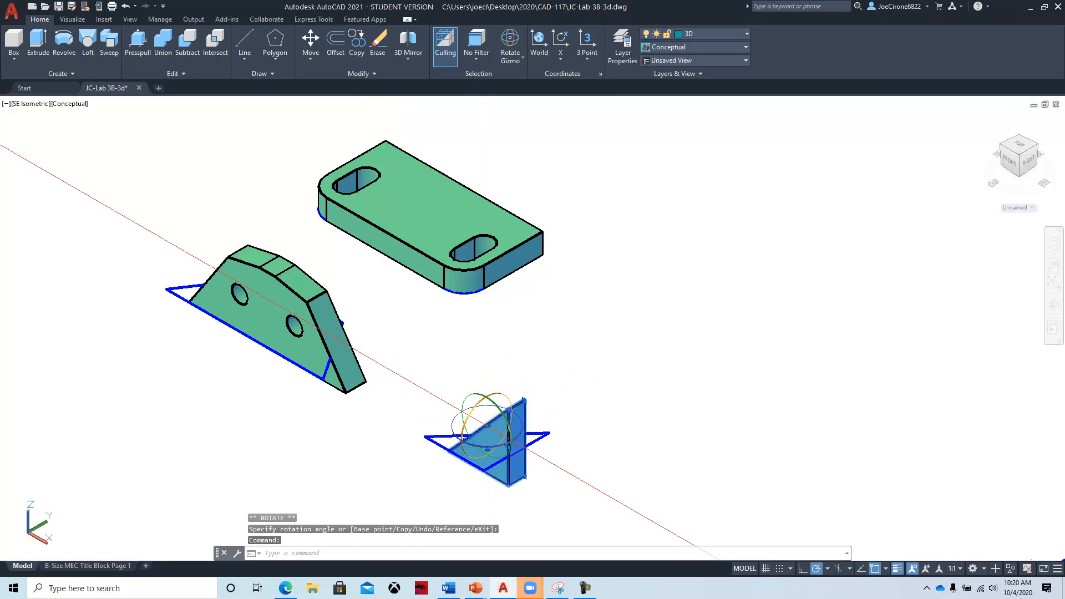
{"action": "left_click", "coordinate": [459, 440]}
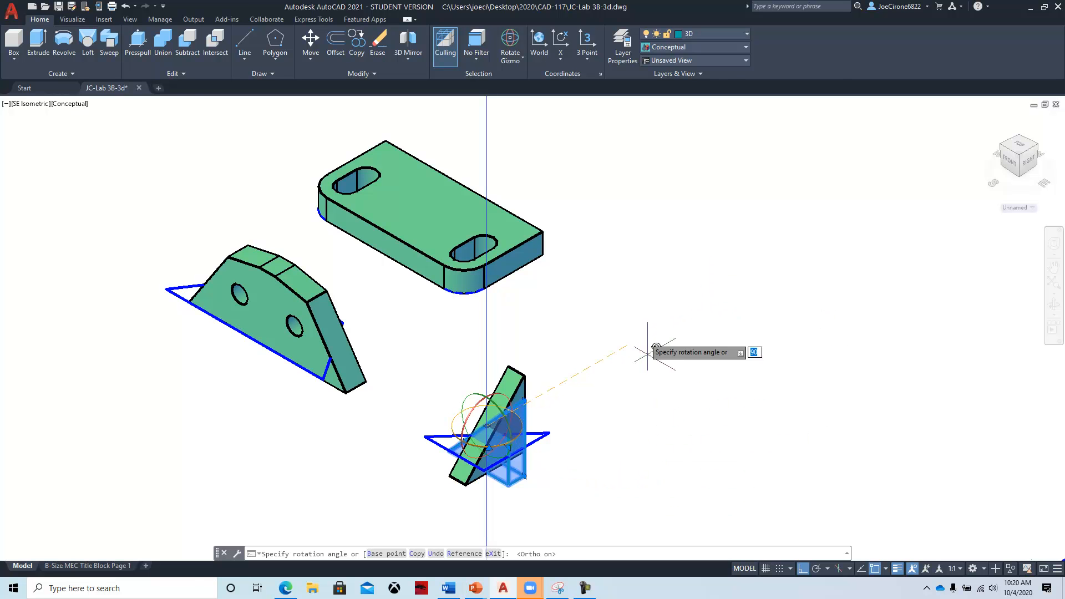
{"action": "left_click", "coordinate": [693, 289]}
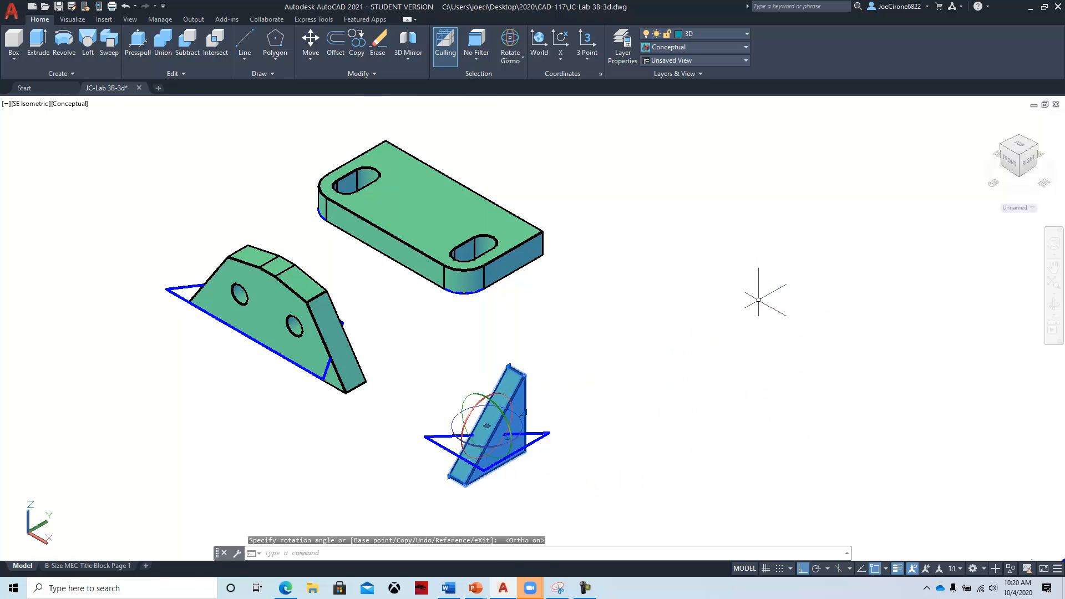
{"action": "key", "text": "Escape"}
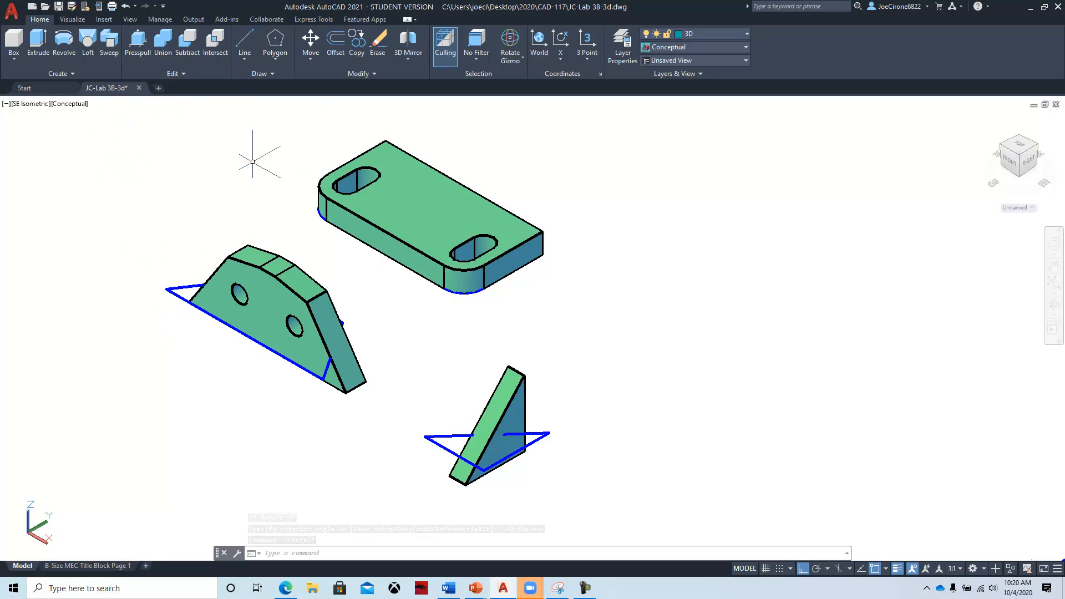
Step: Move the upright plate by its lower rear corner onto the upper rear corner of the base solid
{"action": "left_click", "coordinate": [310, 37]}
{"action": "left_click", "coordinate": [293, 279]}
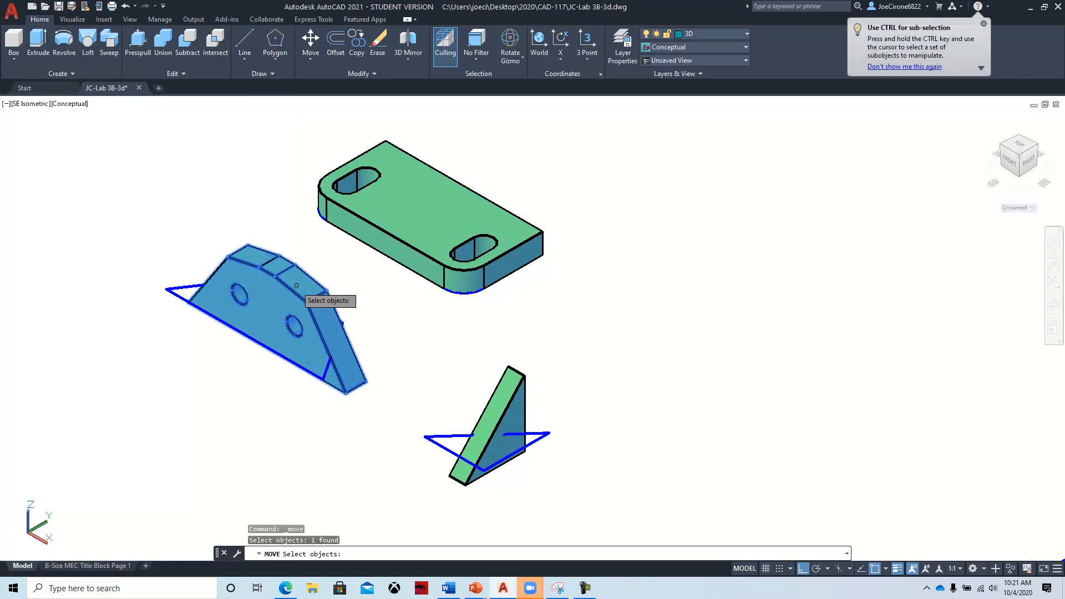
{"action": "key", "text": "Return"}
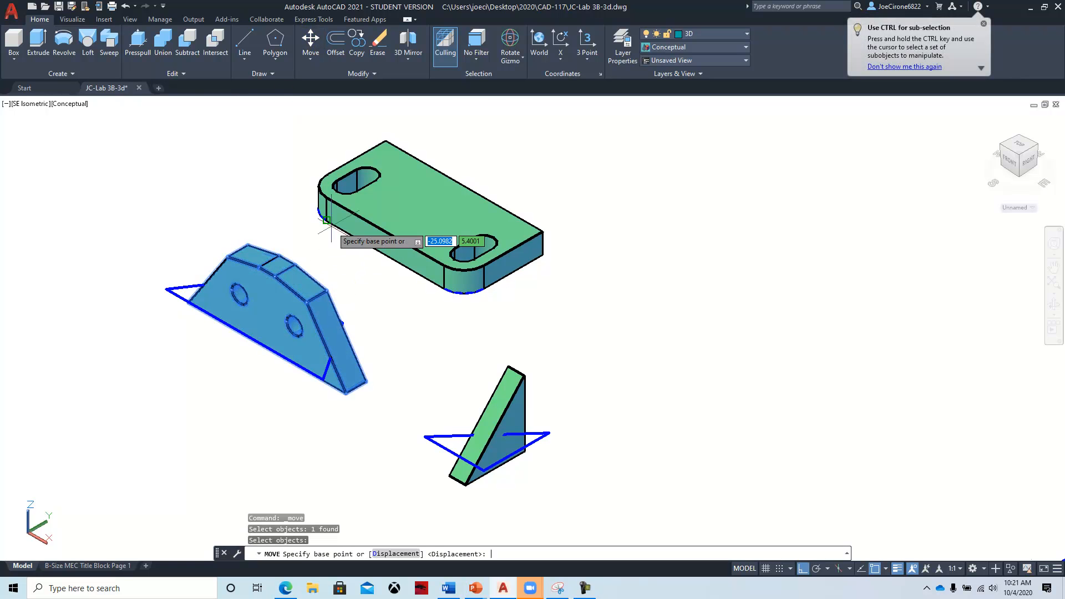
{"action": "left_click", "coordinate": [365, 381]}
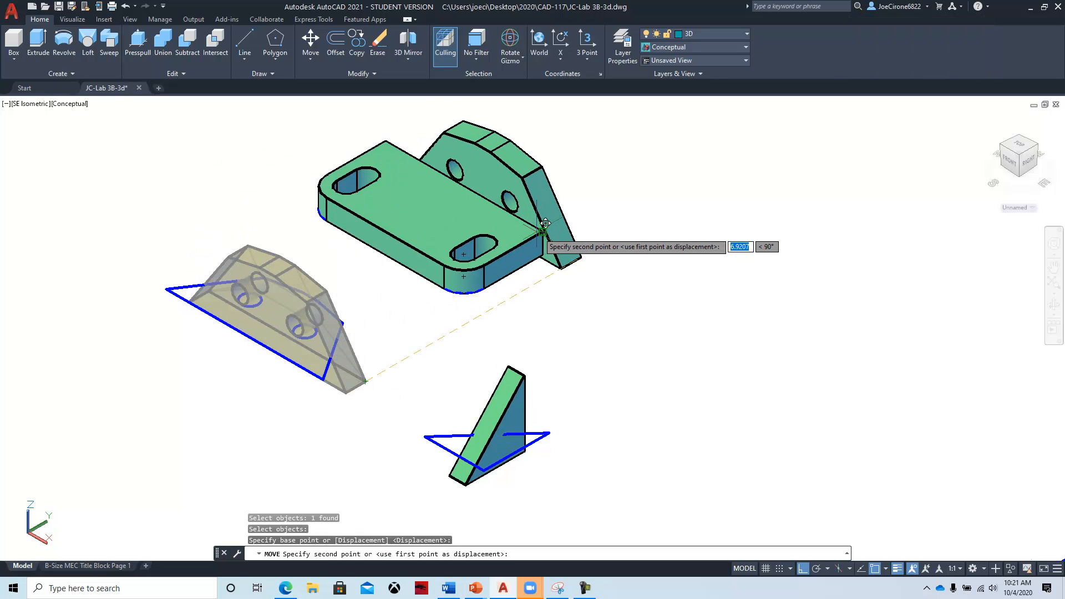
{"action": "left_click", "coordinate": [532, 222]}
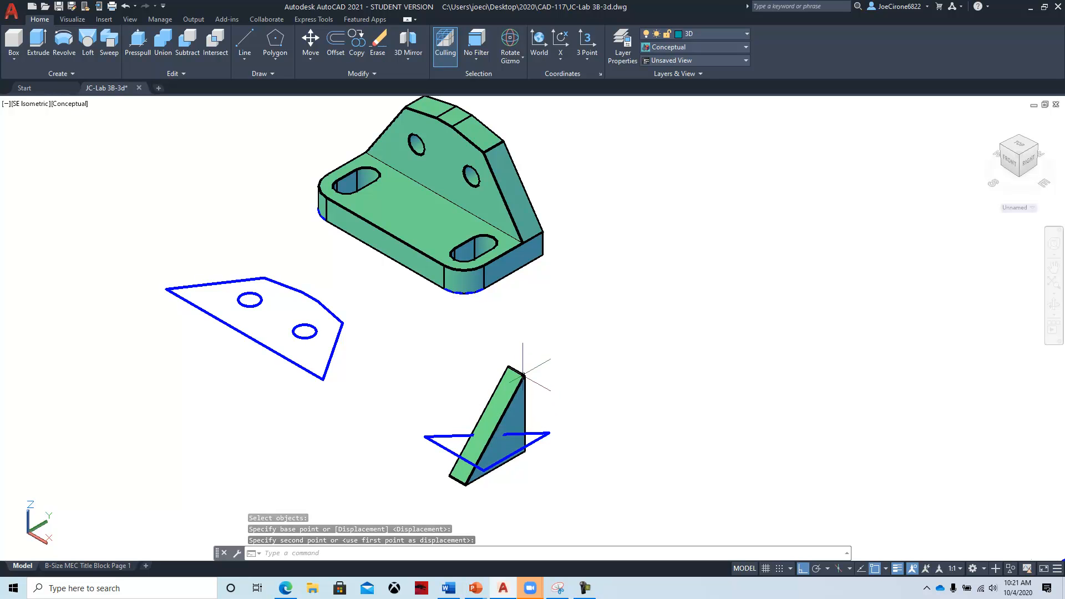
Step: Move the rib by its upper corner onto the front top edge of the upright plate, centring it between the two holes
{"action": "left_click", "coordinate": [455, 167]}
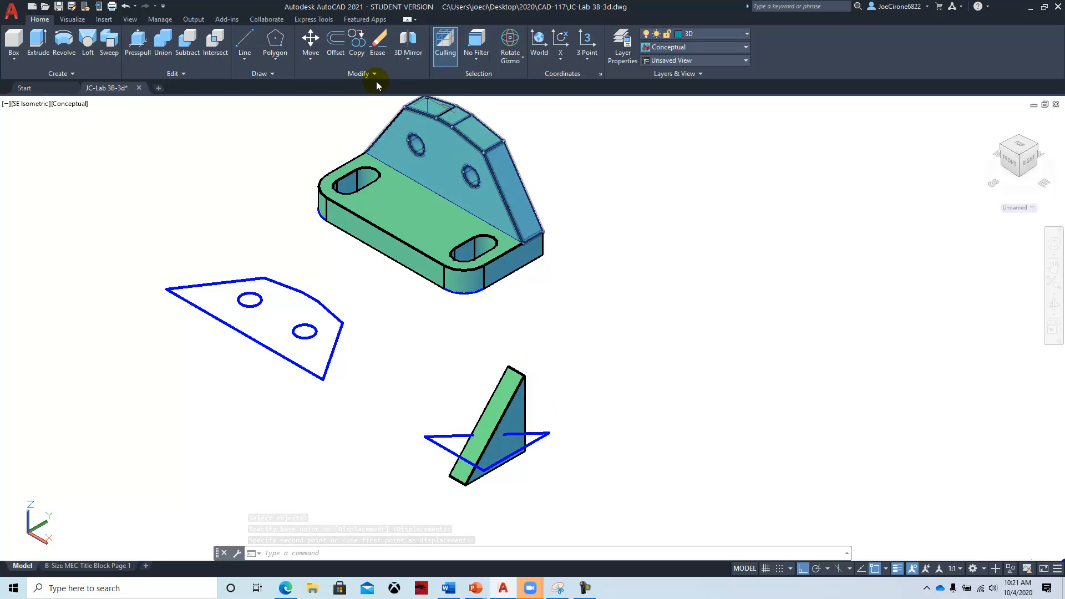
{"action": "left_click", "coordinate": [310, 42]}
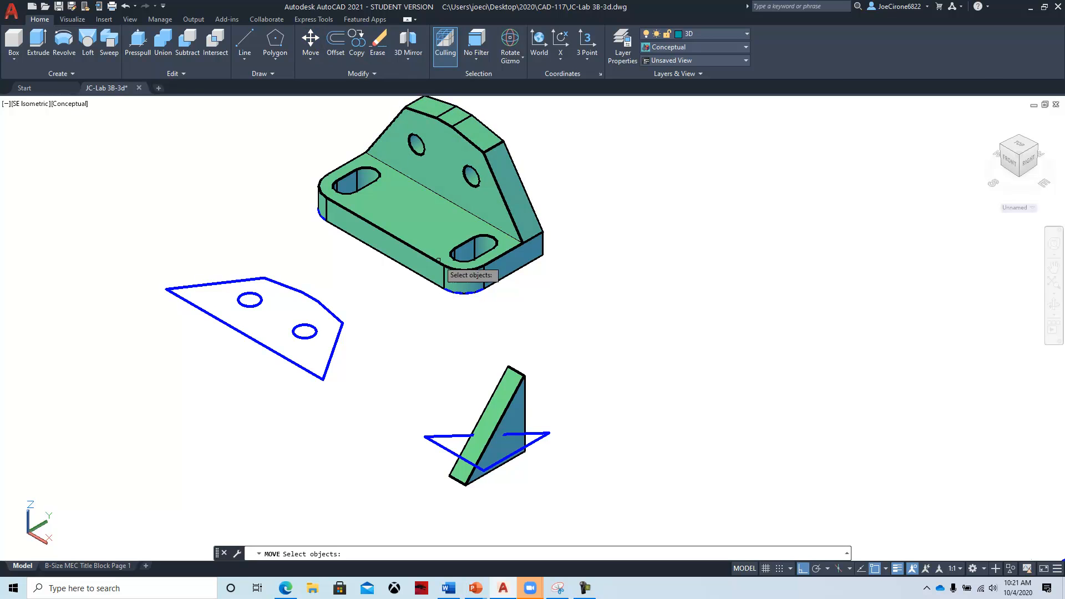
{"action": "left_click", "coordinate": [491, 391]}
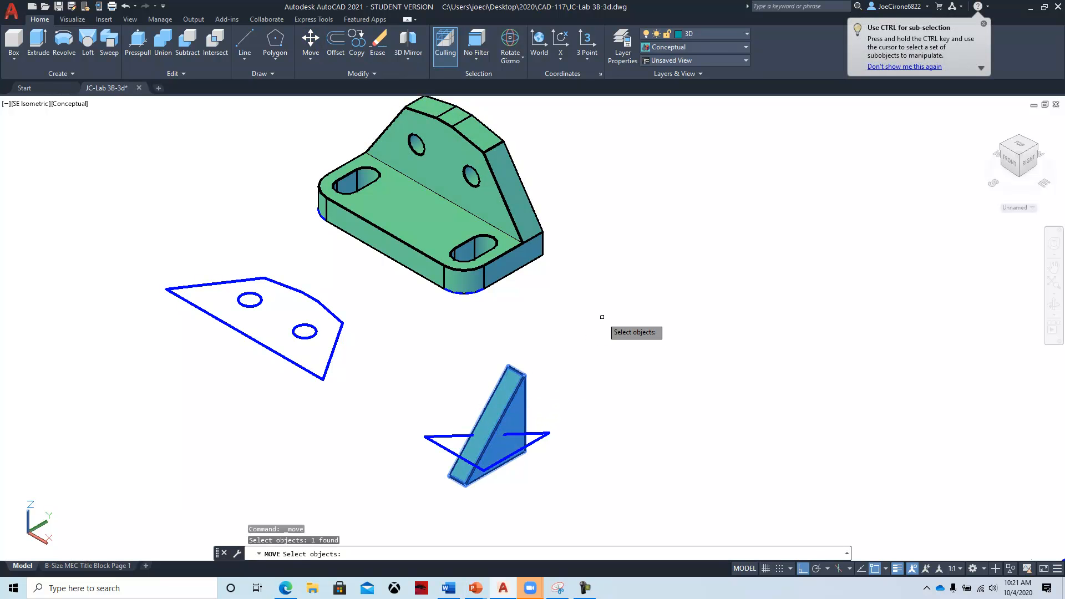
{"action": "key", "text": "Return"}
{"action": "left_click", "coordinate": [524, 376]}
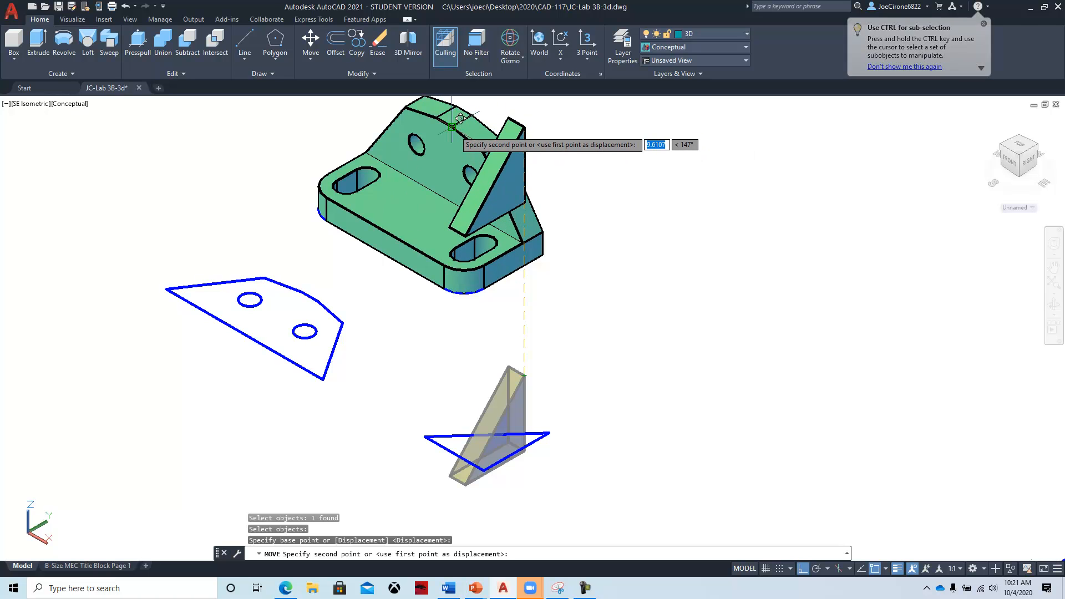
{"action": "left_click", "coordinate": [469, 134]}
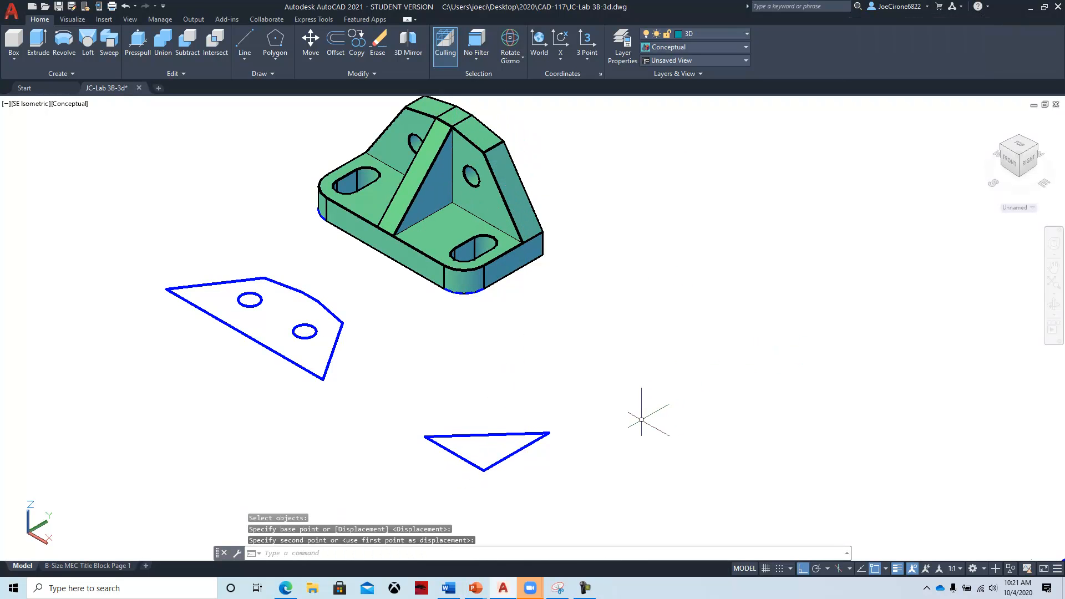
{"action": "key", "text": "Escape"}
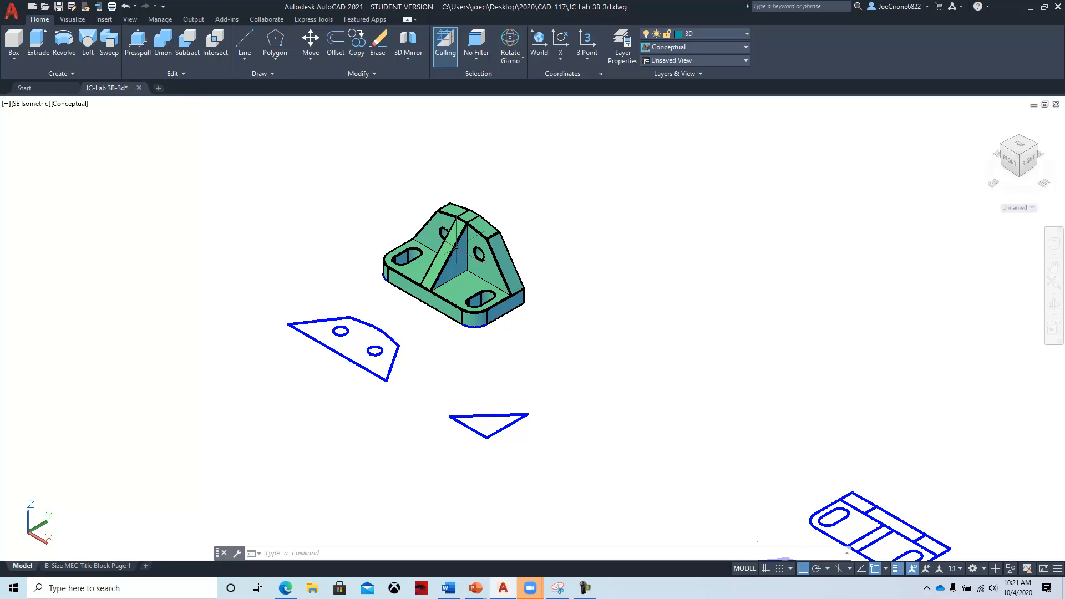
{"action": "scroll", "coordinate": [458, 261], "scroll_direction": "up", "scroll_amount": 2}
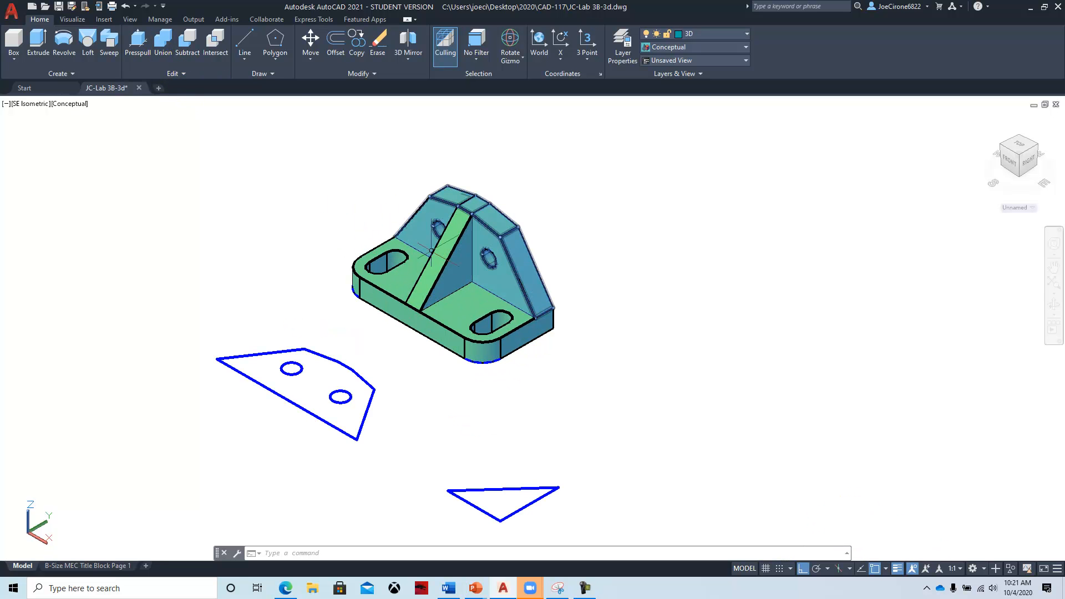
{"action": "left_click", "coordinate": [311, 38]}
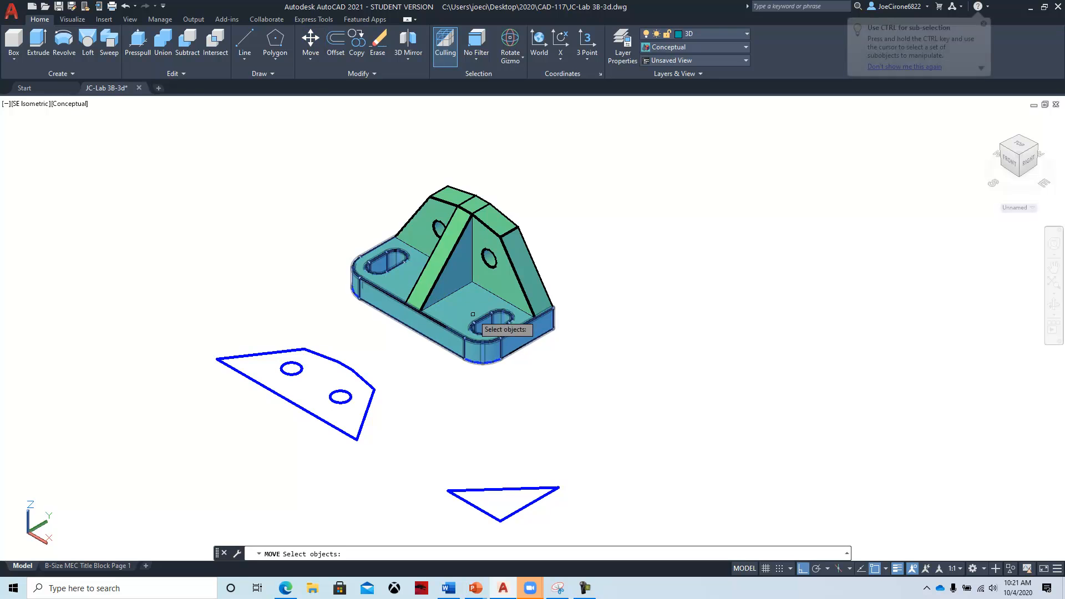
{"action": "left_click", "coordinate": [458, 280]}
{"action": "key", "text": "Return"}
{"action": "left_click", "coordinate": [458, 283]}
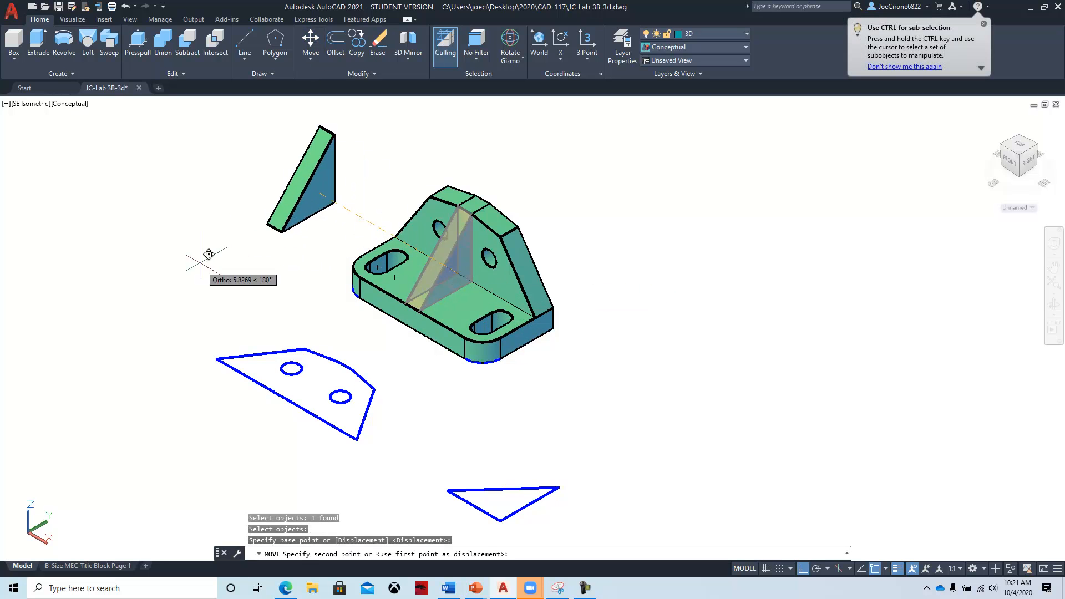
{"action": "key", "text": "Escape"}
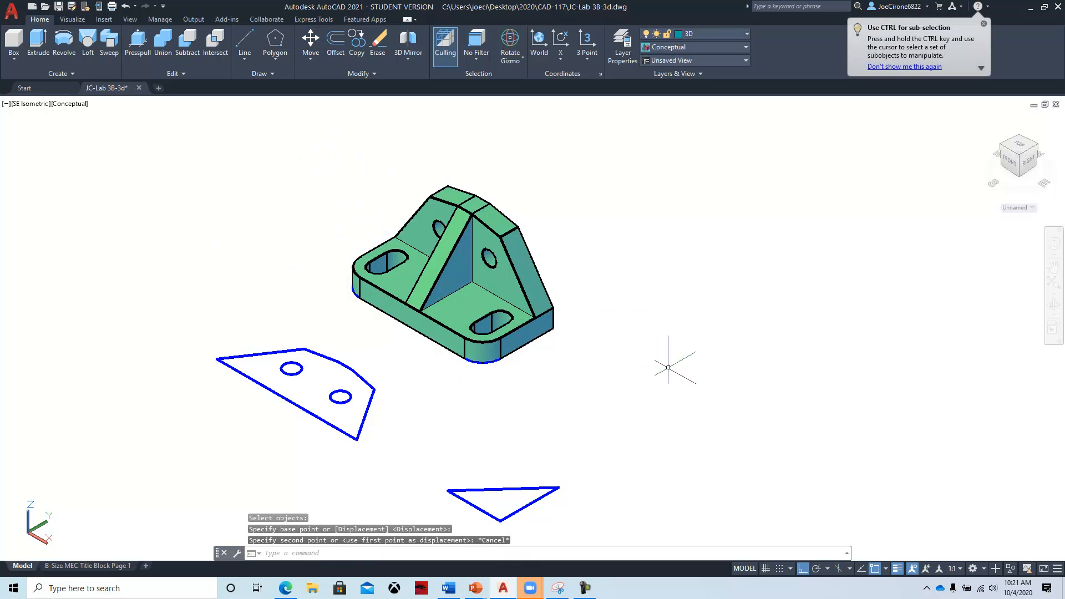
{"action": "key", "text": "Escape"}
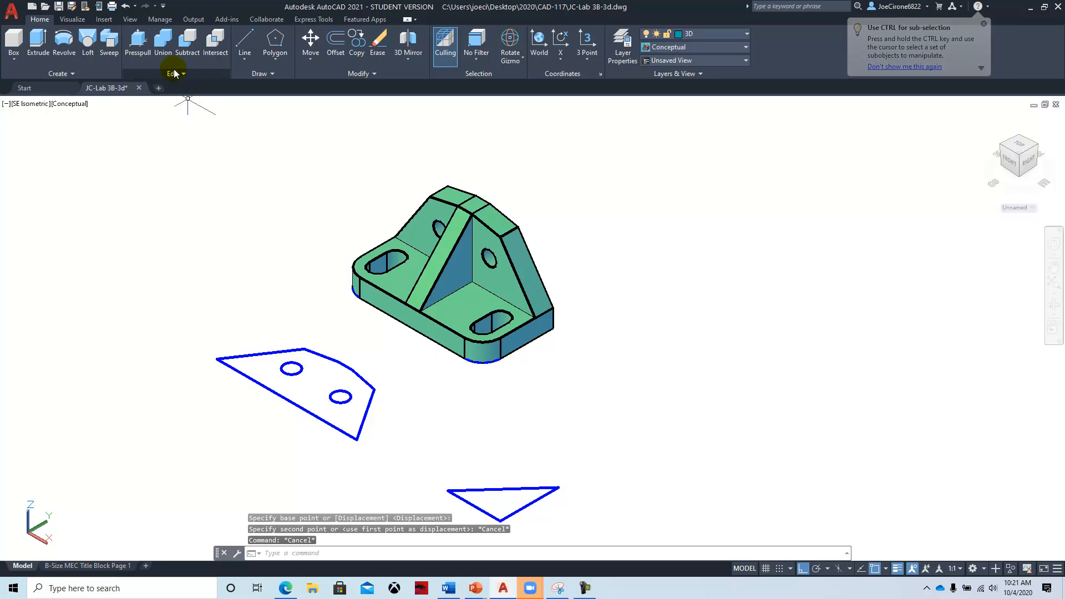
Step: Union the base, upright plate and rib into one solid
{"action": "left_click", "coordinate": [160, 43]}
{"action": "left_click", "coordinate": [531, 170]}
{"action": "left_click", "coordinate": [416, 267]}
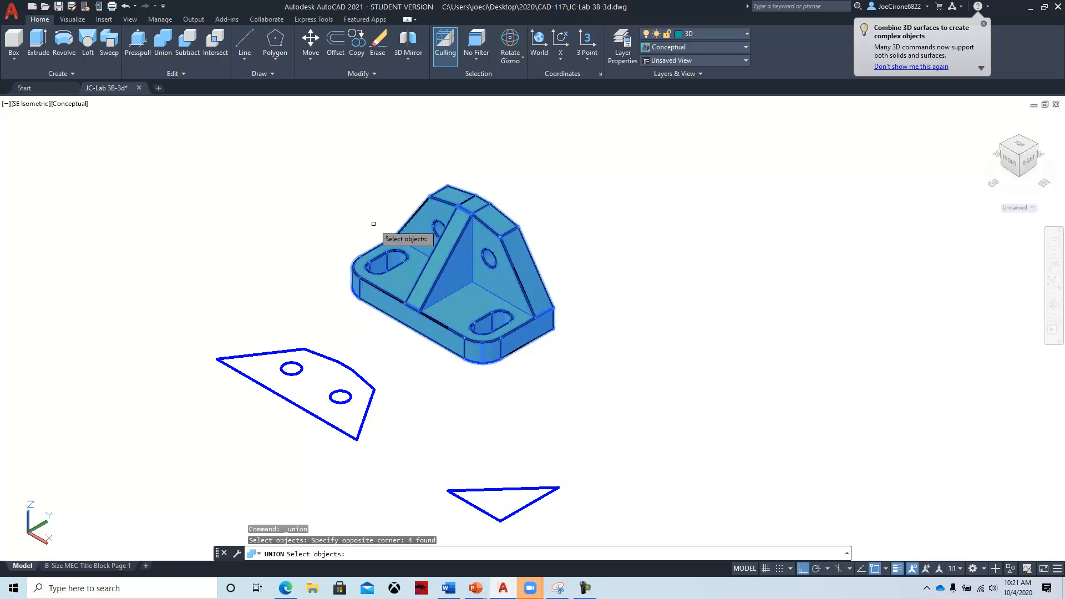
{"action": "key", "text": "Return"}
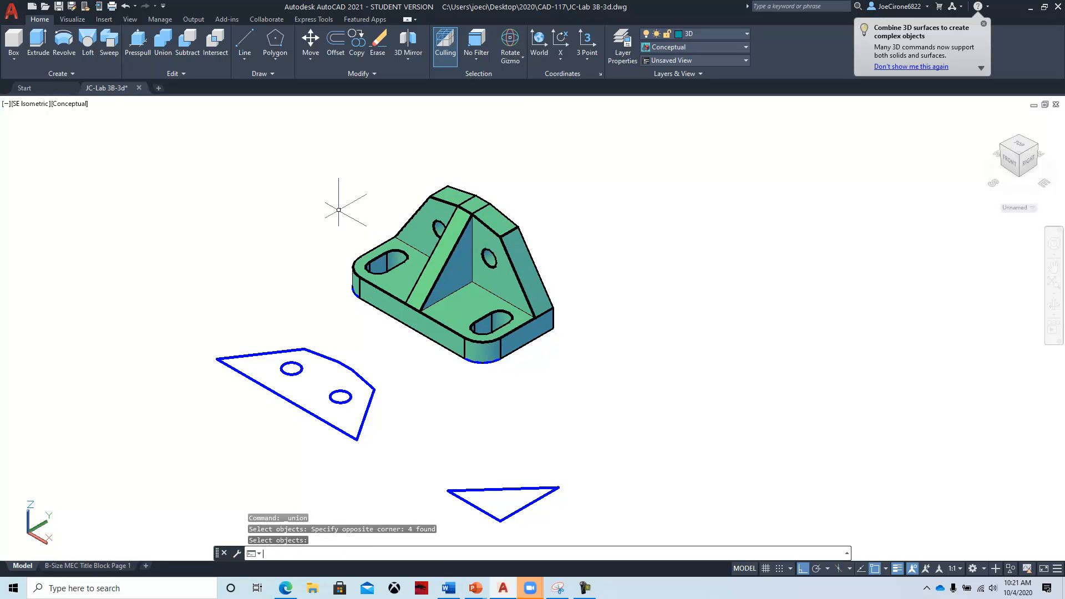
Step: Move the united bracket solid along the X axis until it is clear of the copied base profile
{"action": "left_click", "coordinate": [311, 42]}
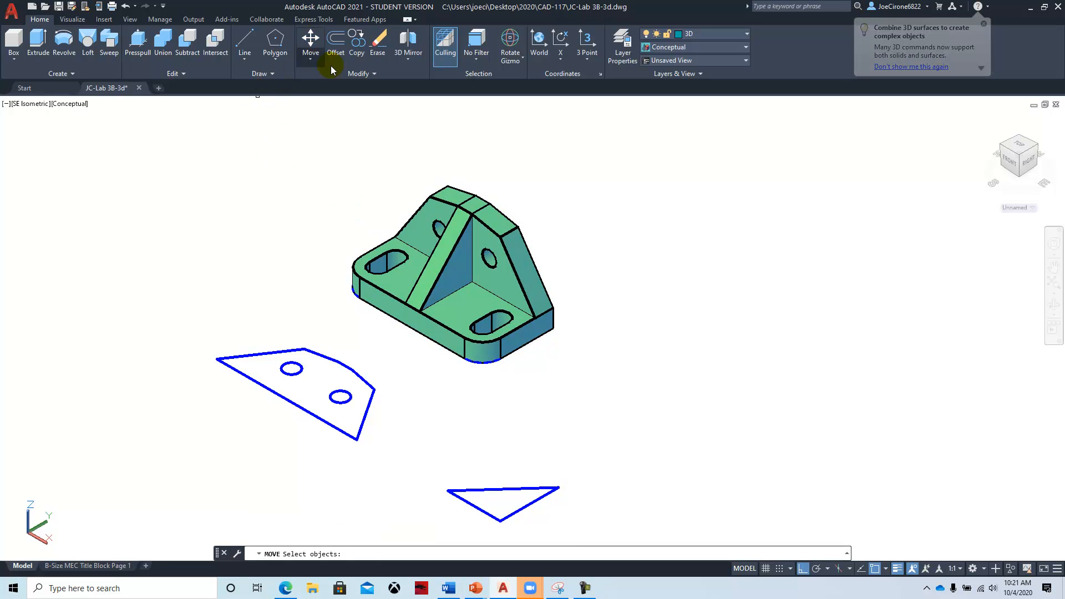
{"action": "left_click", "coordinate": [471, 216]}
{"action": "key", "text": "Return"}
{"action": "left_click", "coordinate": [507, 247]}
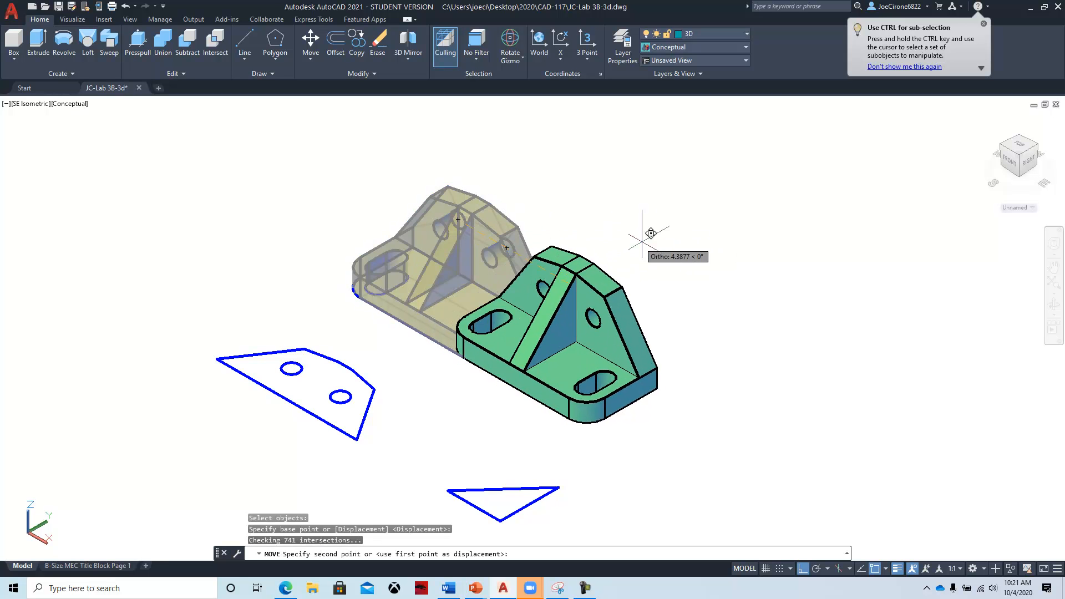
{"action": "left_click", "coordinate": [735, 312]}
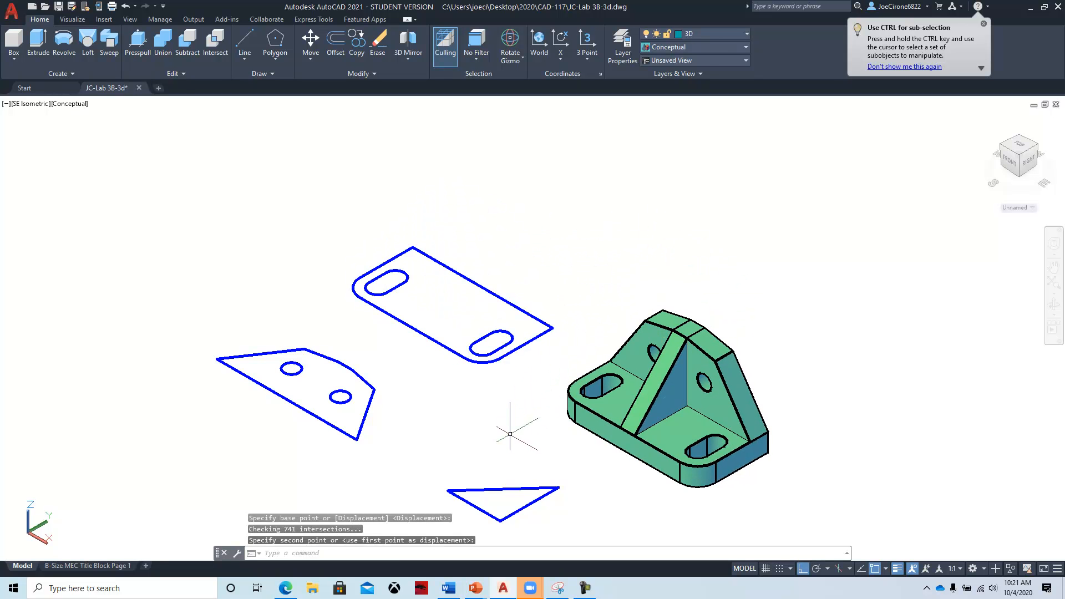
{"action": "key", "text": "Escape"}
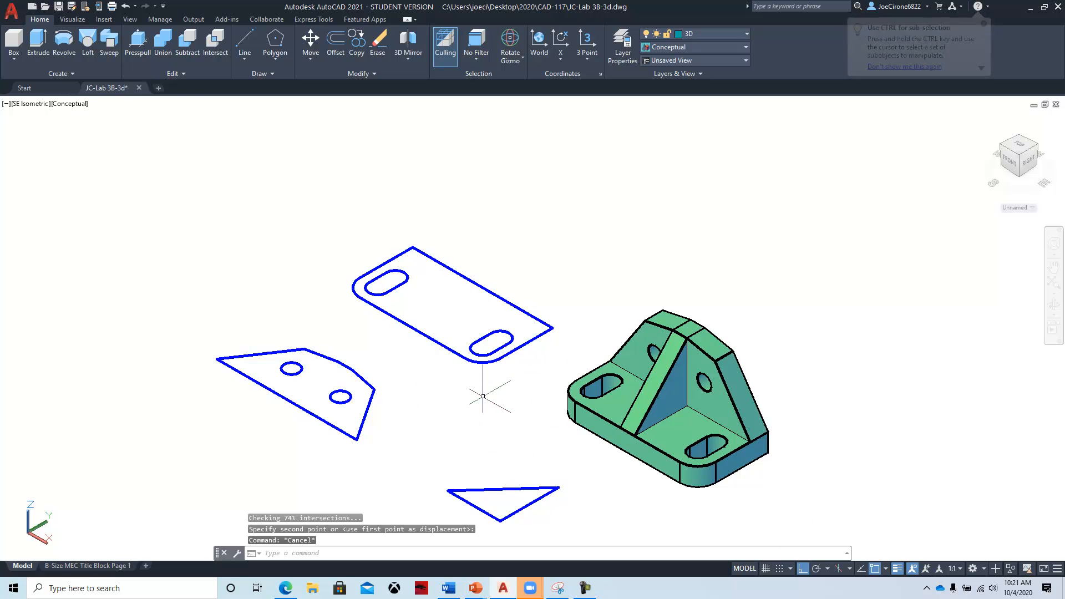
Step: Move the bracket solid farther along the X axis, past the original three-view drawing and the magenta line
{"action": "scroll", "coordinate": [487, 408], "scroll_direction": "down", "scroll_amount": 4}
{"action": "scroll", "coordinate": [508, 422], "scroll_direction": "up", "scroll_amount": 2}
{"action": "mouse_move", "coordinate": [512, 430]}
{"action": "middle_mouse_down"}
{"action": "mouse_move", "coordinate": [347, 188]}
{"action": "mouse_move", "coordinate": [343, 217]}
{"action": "mouse_move", "coordinate": [306, 244]}
{"action": "middle_mouse_up"}
{"action": "left_click", "coordinate": [311, 42]}
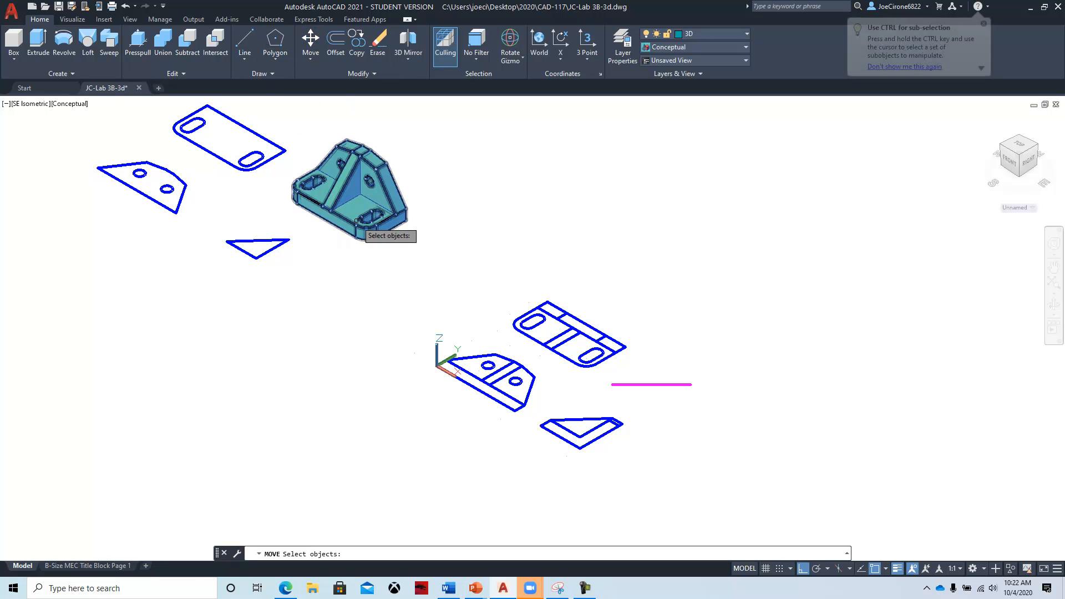
{"action": "left_click", "coordinate": [356, 221]}
{"action": "key", "text": "Return"}
{"action": "left_click", "coordinate": [365, 220]}
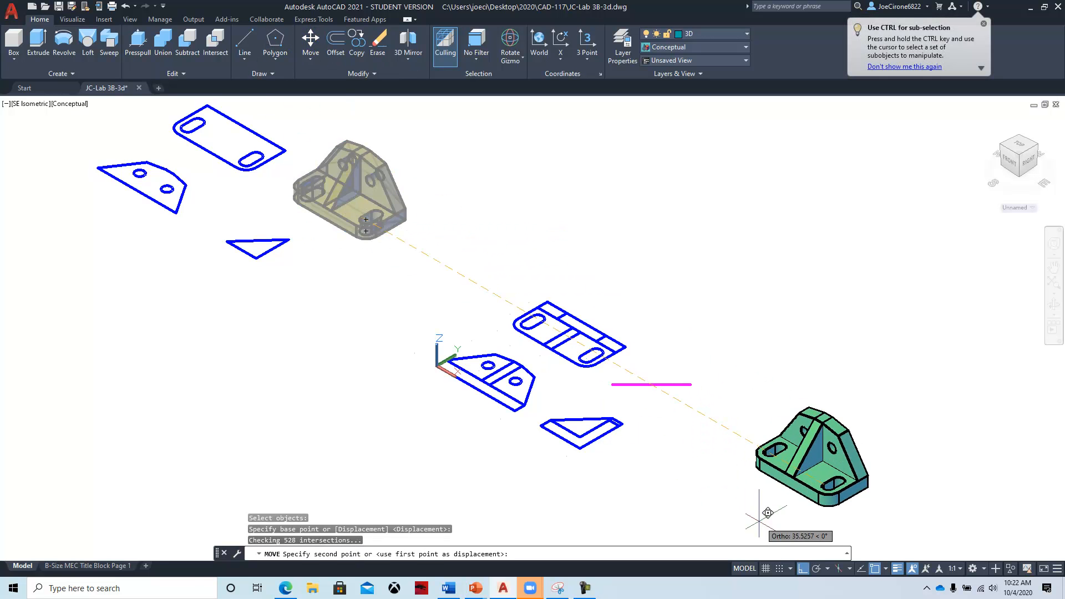
{"action": "middle_click_drag", "start_coordinate": [743, 500], "coordinate": [576, 357]}
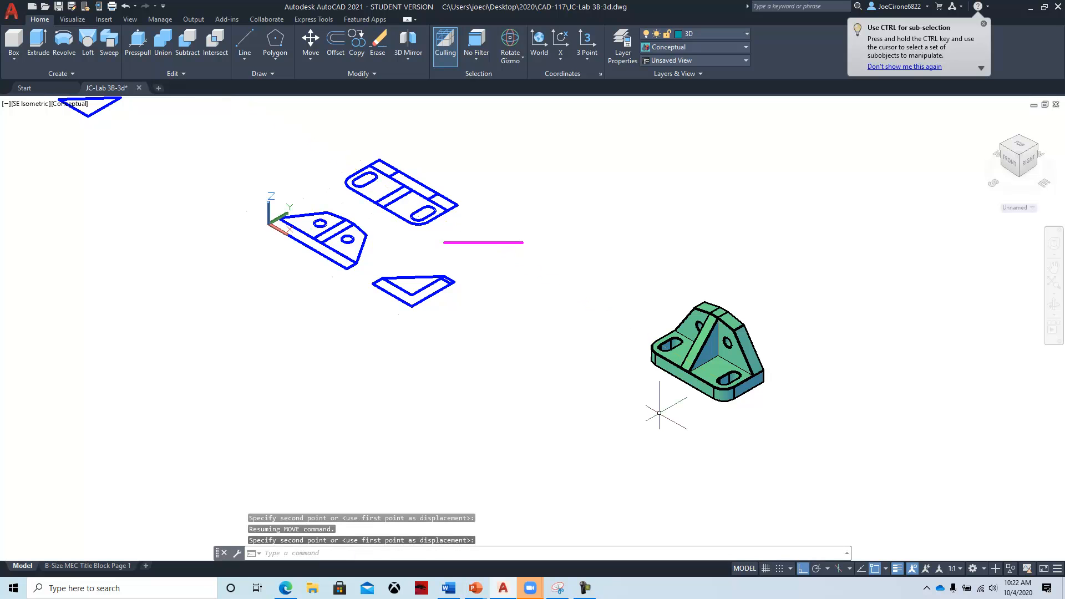
{"action": "key", "text": "Escape"}
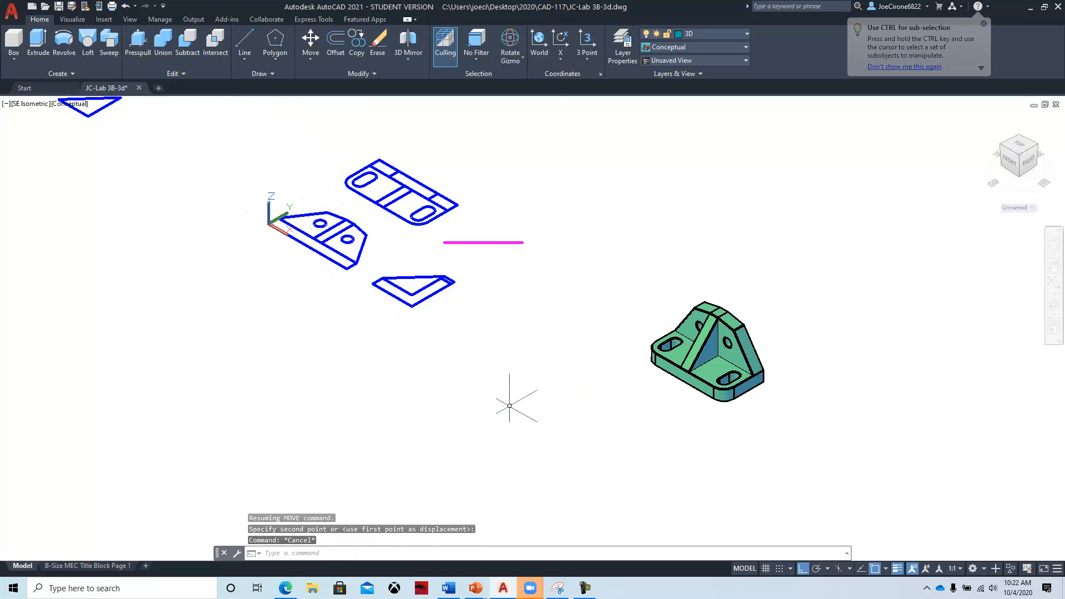
{"action": "scroll", "coordinate": [644, 413], "scroll_direction": "up", "scroll_amount": 2}
{"action": "mouse_move", "coordinate": [654, 264]}
{"action": "middle_mouse_down"}
{"action": "mouse_move", "coordinate": [626, 277]}
{"action": "mouse_move", "coordinate": [469, 292]}
{"action": "middle_mouse_up"}
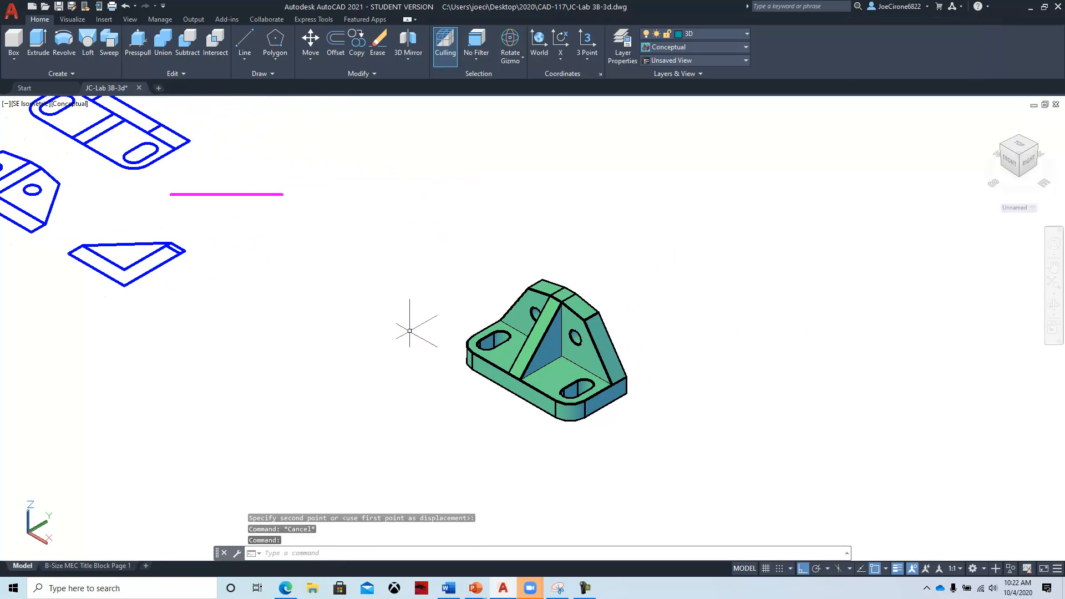
{"action": "scroll", "coordinate": [581, 399], "scroll_direction": "up", "scroll_amount": 2}
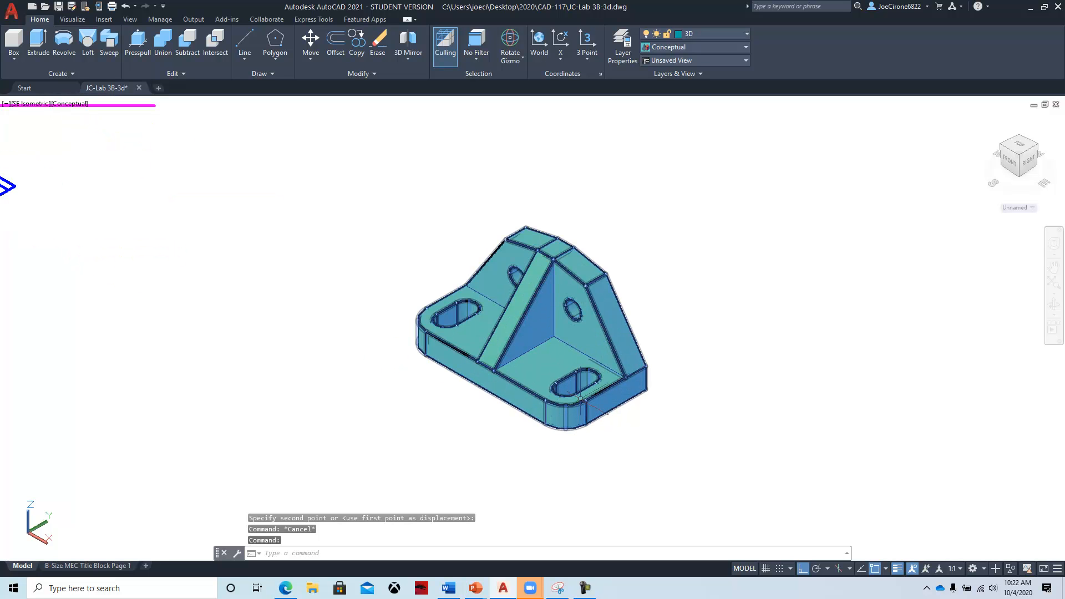
{"action": "middle_click_drag", "start_coordinate": [428, 401], "coordinate": [413, 367]}
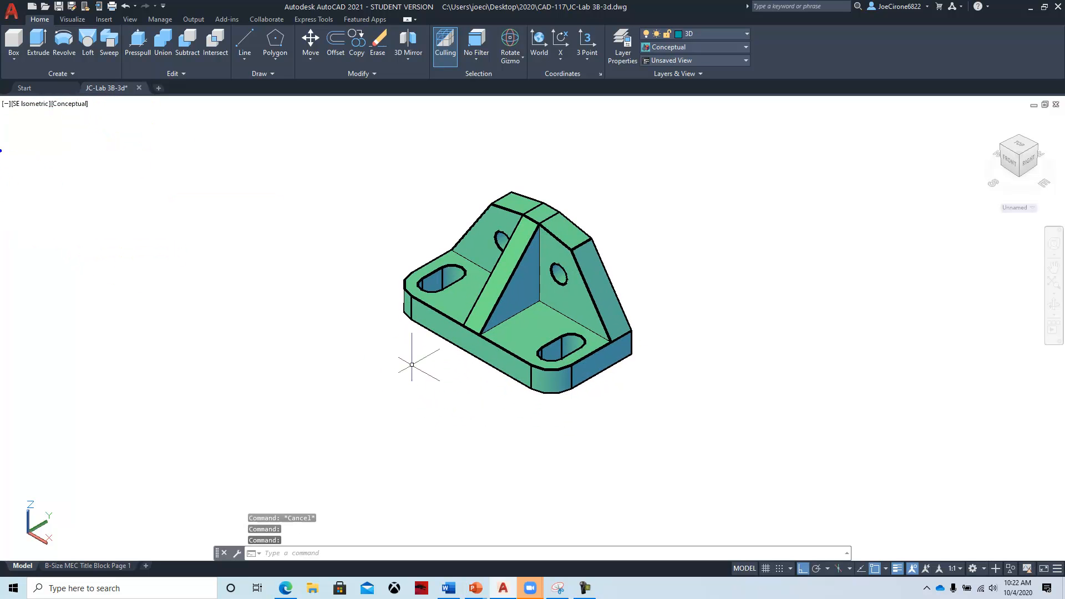
Step: Switch to the B-Size MEC Title Block Page 1 layout, enter and leave its existing viewport, and show the whole sheet
{"action": "mouse_move", "coordinate": [91, 565]}
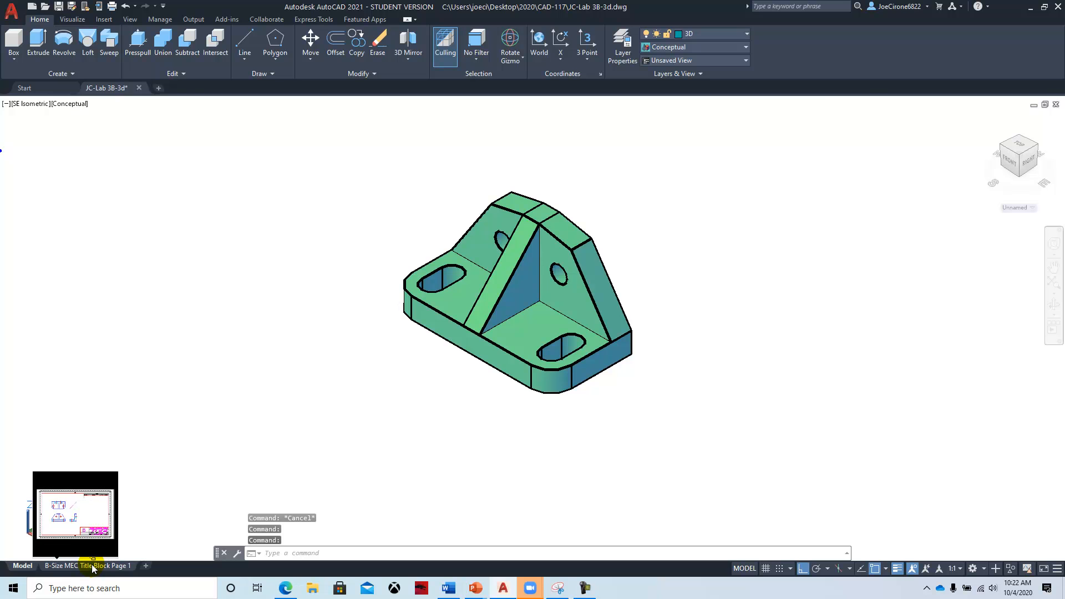
{"action": "left_click", "coordinate": [94, 566]}
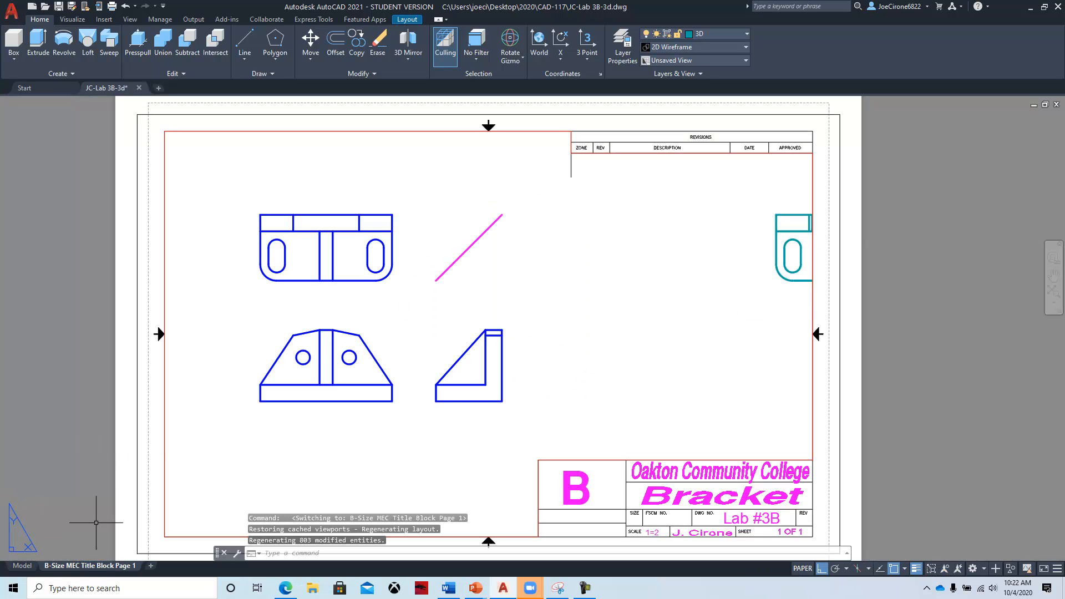
{"action": "left_click", "coordinate": [362, 437]}
{"action": "double_click", "coordinate": [361, 438]}
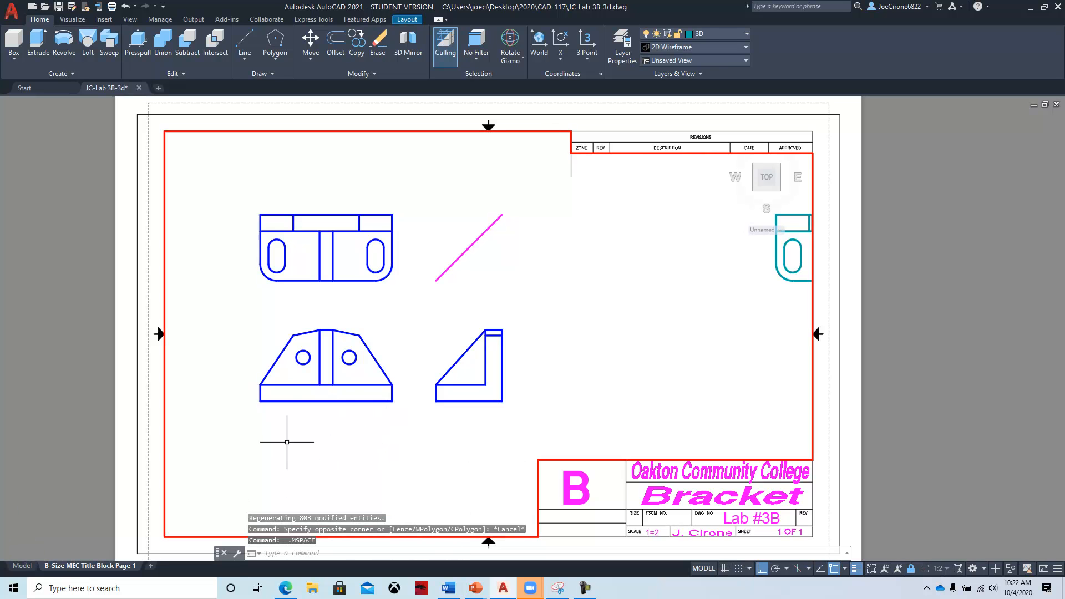
{"action": "double_click", "coordinate": [70, 365]}
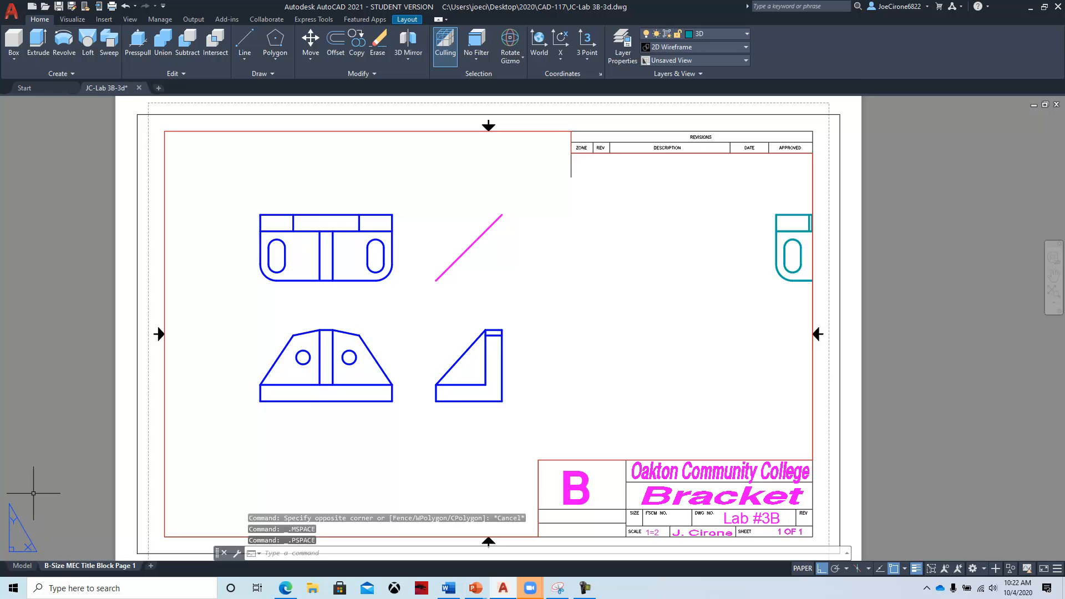
{"action": "scroll", "coordinate": [50, 468], "scroll_direction": "down", "scroll_amount": 2}
{"action": "middle_click_drag", "start_coordinate": [103, 475], "coordinate": [178, 424]}
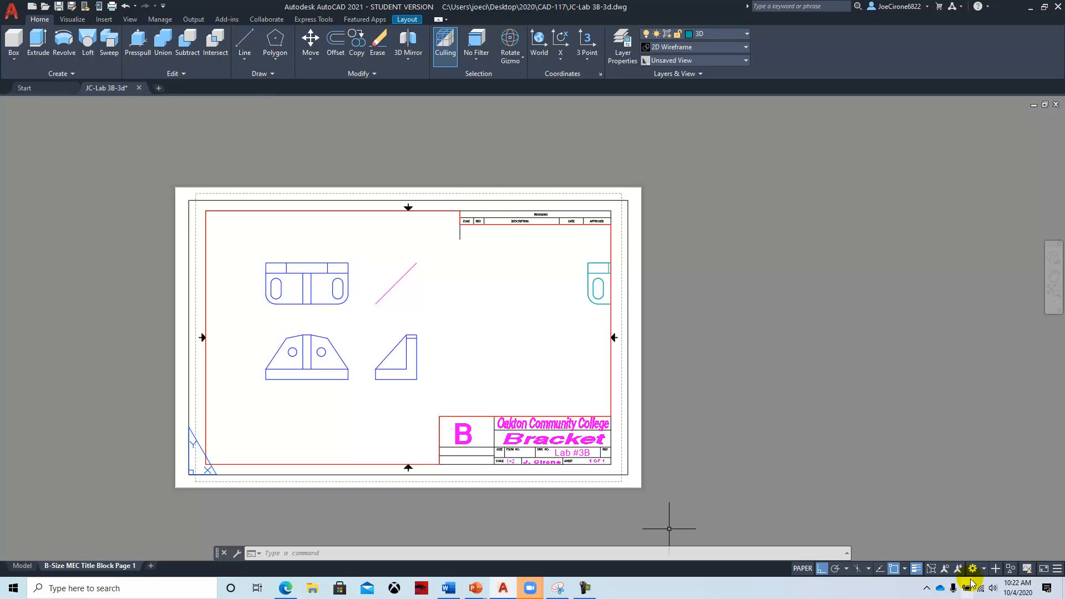
Step: Switch the workspace to Drafting & Annotation and show the menu bar
{"action": "left_click", "coordinate": [982, 570]}
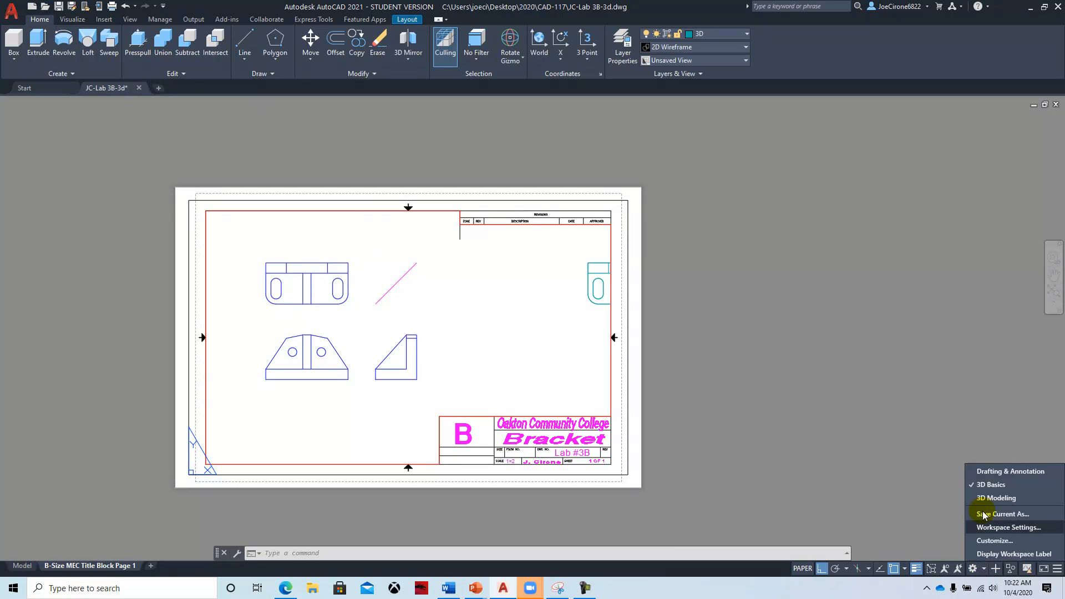
{"action": "left_click", "coordinate": [993, 472]}
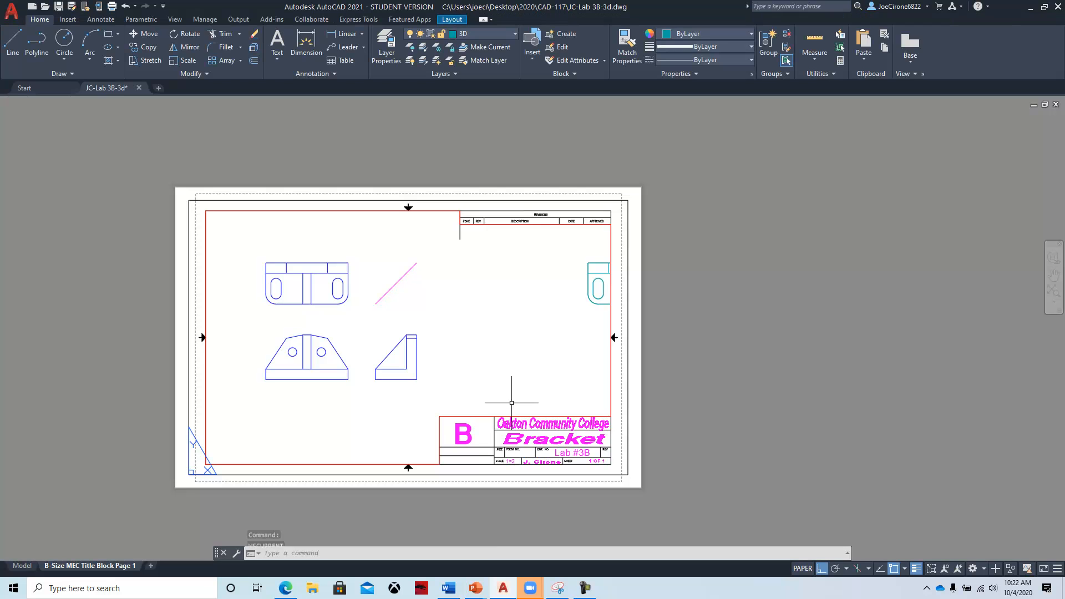
{"action": "left_click", "coordinate": [164, 6]}
{"action": "left_click", "coordinate": [197, 262]}
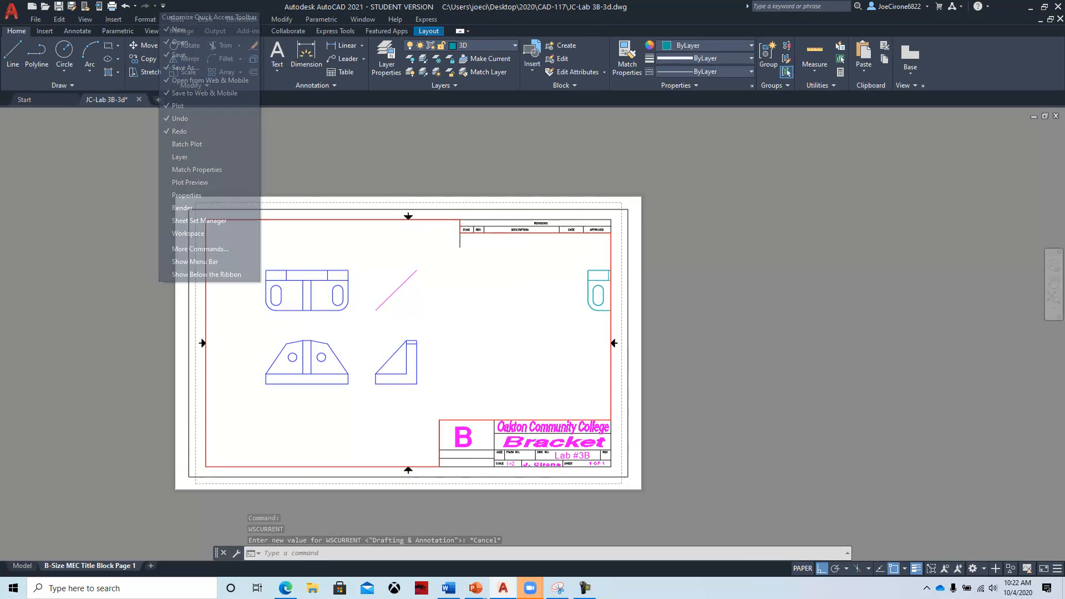
Step: Make Viewport the current layer and draw a large circle in the empty area above the title block, beside the magenta line
{"action": "left_click", "coordinate": [509, 51]}
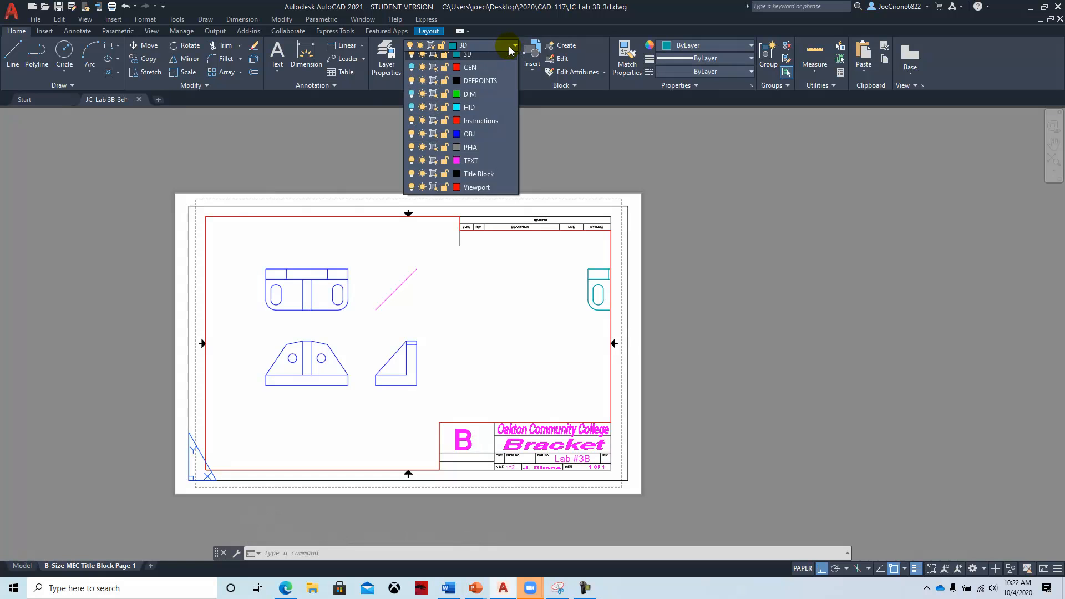
{"action": "left_click", "coordinate": [475, 210]}
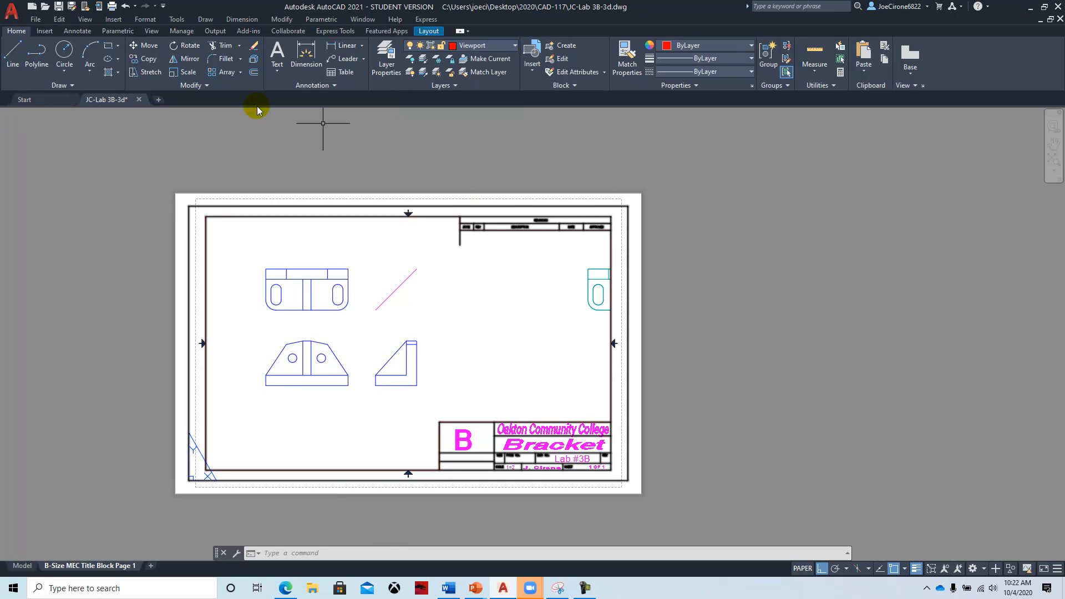
{"action": "left_click", "coordinate": [64, 56]}
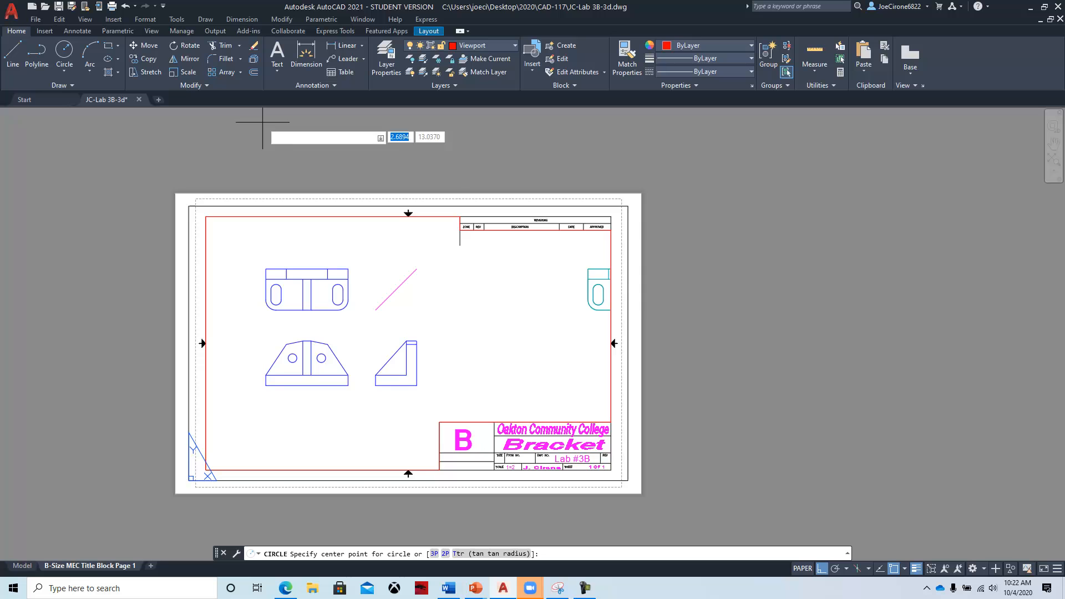
{"action": "left_click", "coordinate": [530, 294]}
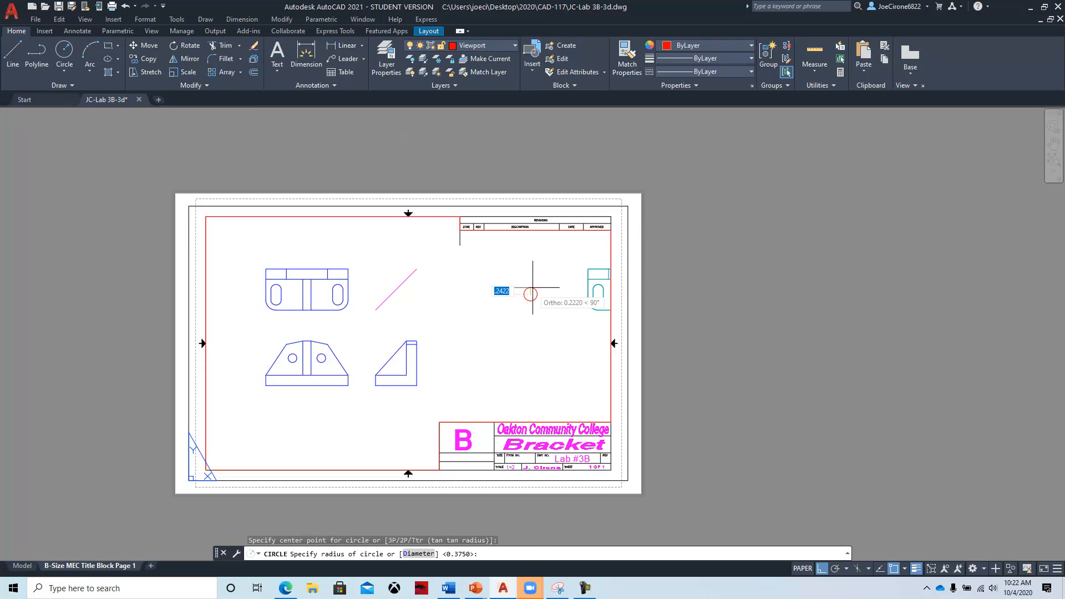
{"action": "left_click", "coordinate": [594, 245]}
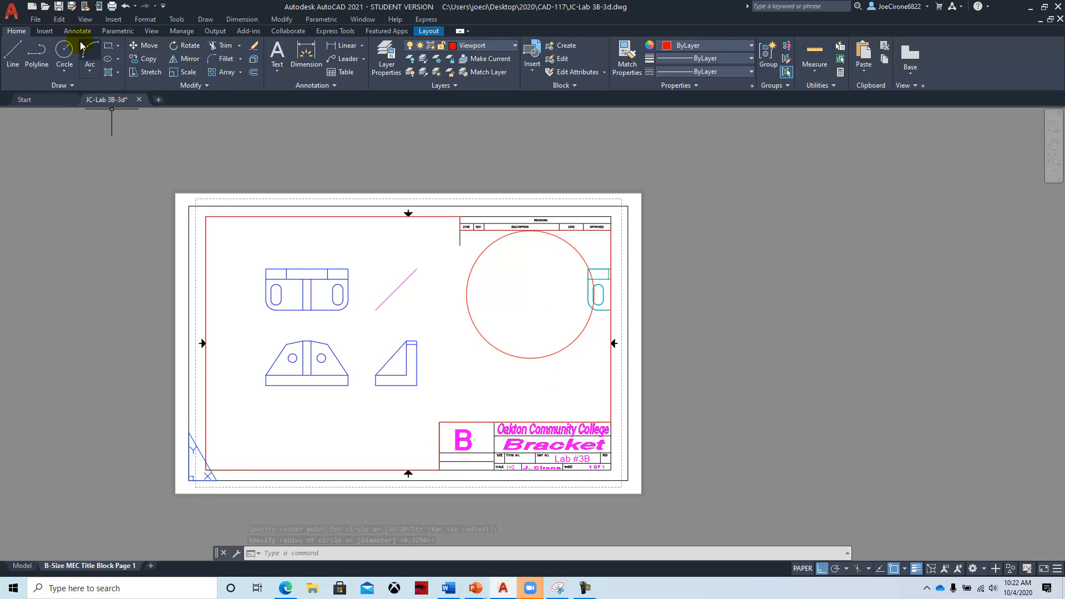
Step: Convert the circle on the sheet into a viewport using the Object option
{"action": "left_click", "coordinate": [83, 20]}
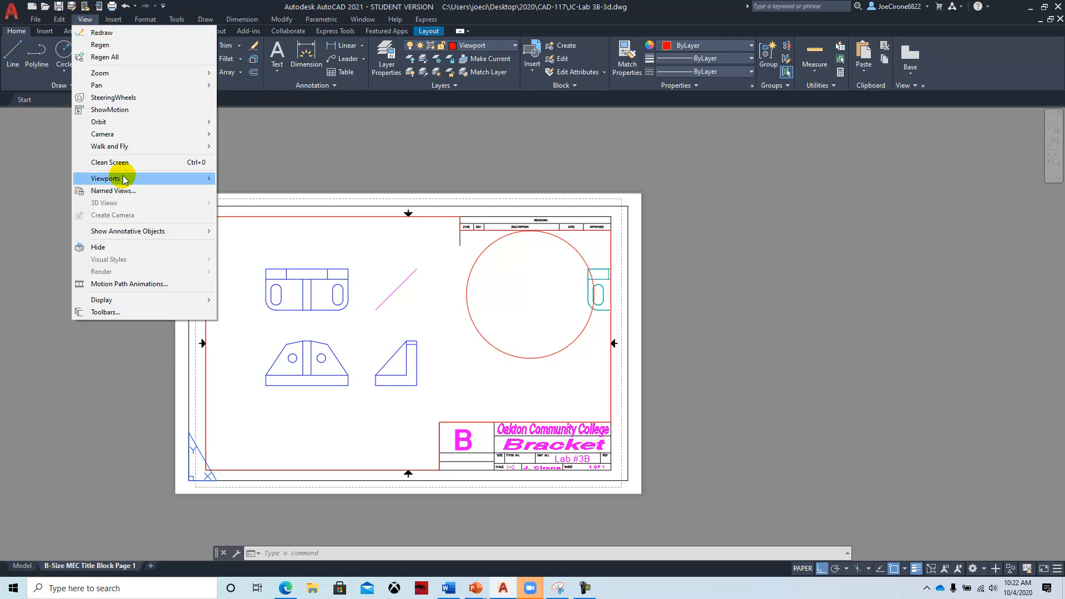
{"action": "mouse_move", "coordinate": [183, 177]}
{"action": "left_click", "coordinate": [270, 268]}
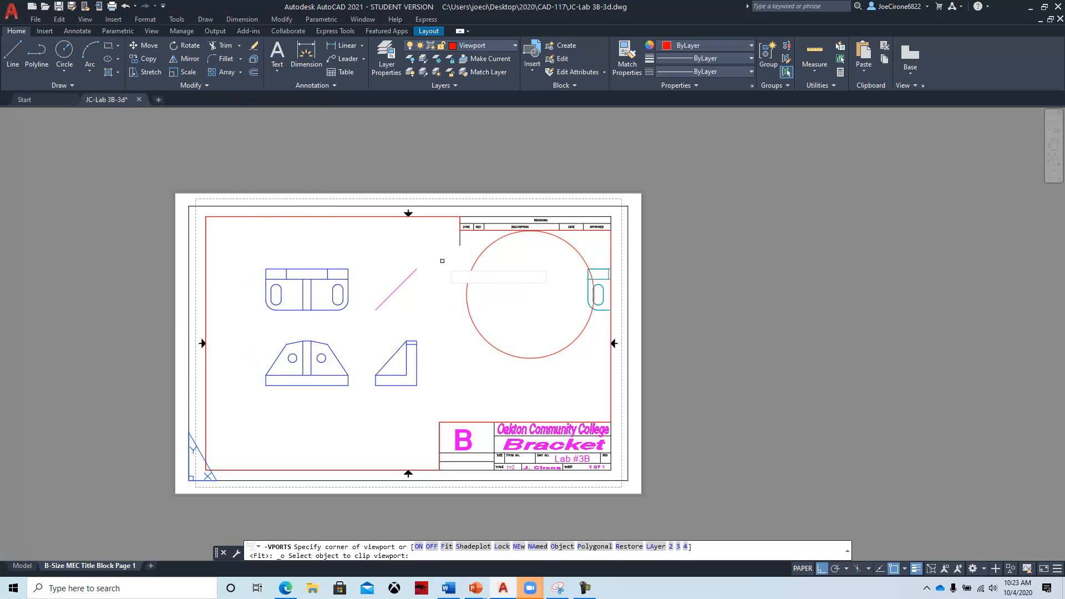
{"action": "left_click", "coordinate": [489, 245]}
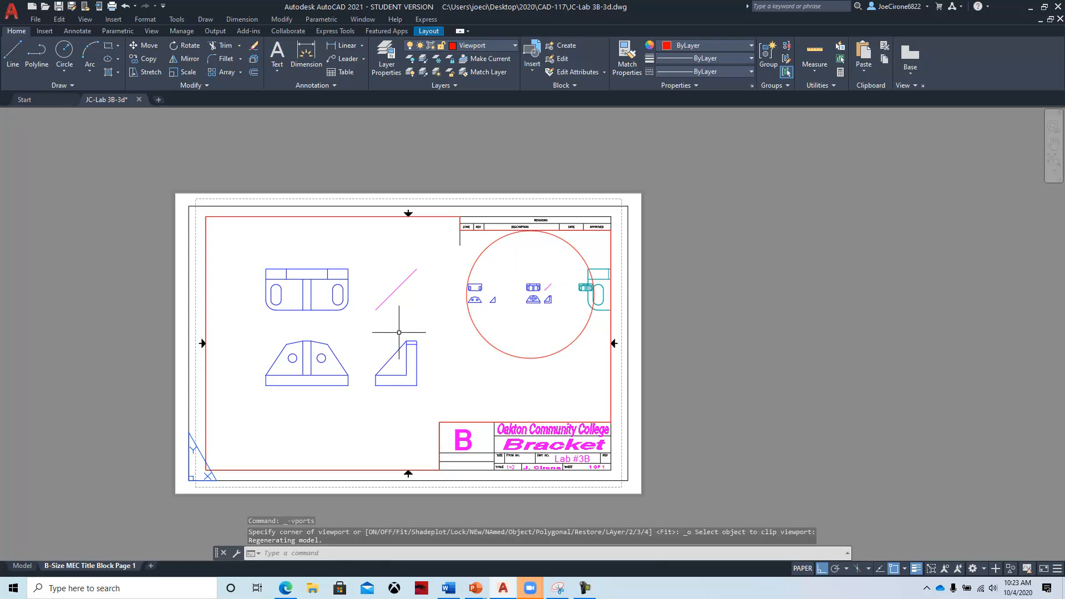
Step: Activate the circular viewport, set it to the SE Isometric view and enlarge the bracket to fill the circle
{"action": "double_click", "coordinate": [535, 257]}
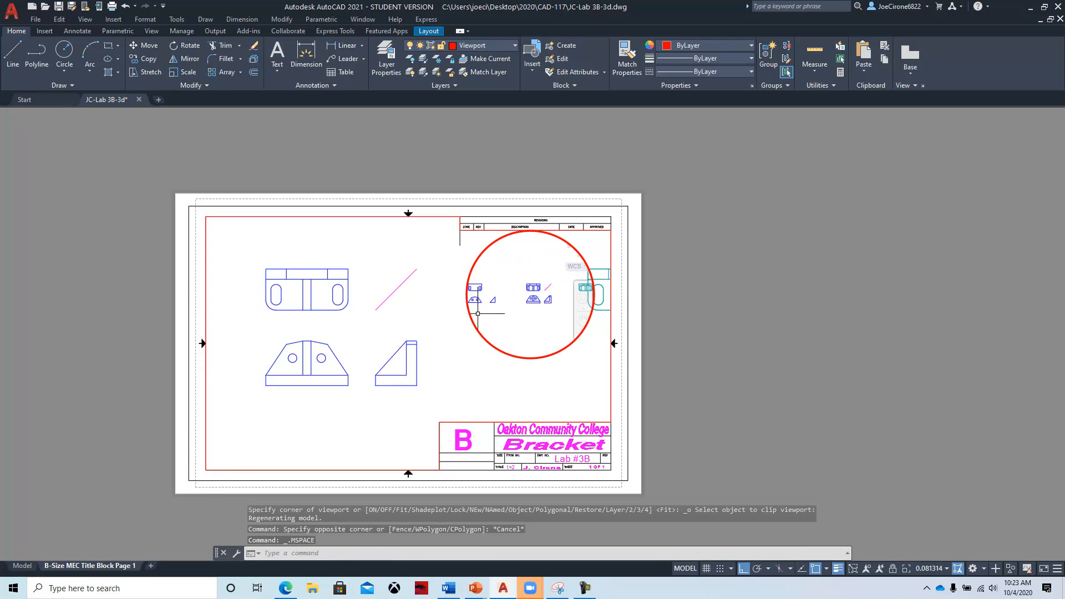
{"action": "scroll", "coordinate": [524, 302], "scroll_direction": "up", "scroll_amount": 4}
{"action": "middle_click_drag", "start_coordinate": [507, 293], "coordinate": [535, 297]}
{"action": "scroll", "coordinate": [527, 302], "scroll_direction": "up", "scroll_amount": 2}
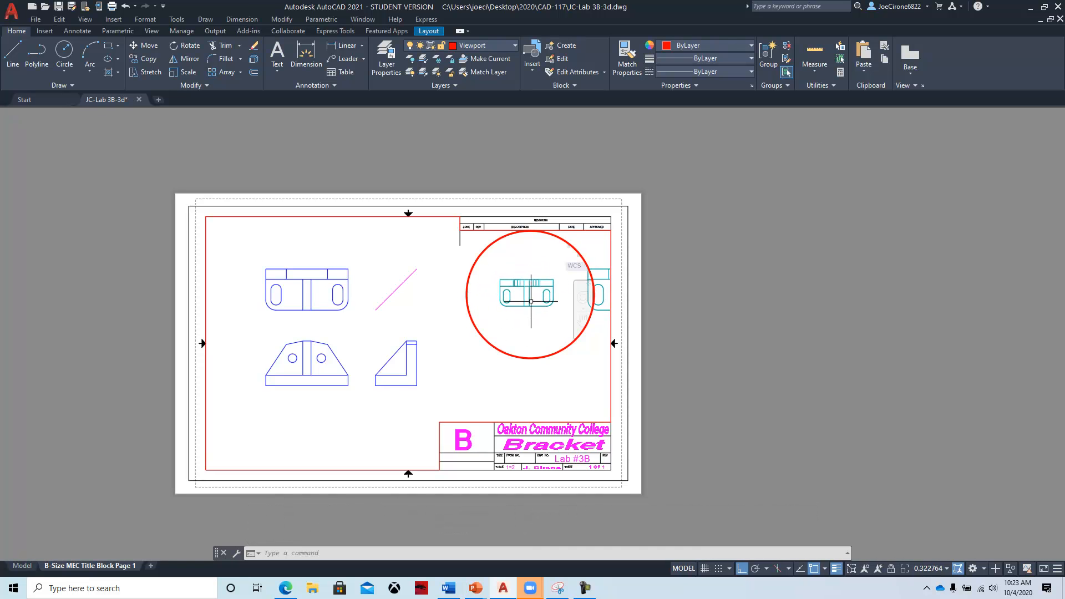
{"action": "left_click", "coordinate": [85, 19]}
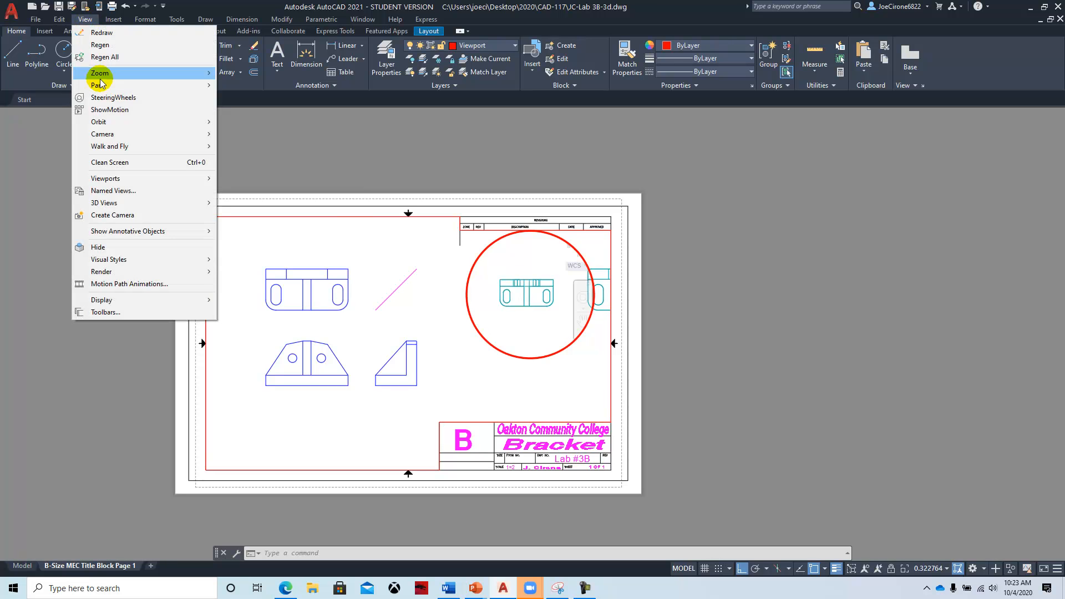
{"action": "mouse_move", "coordinate": [118, 202]}
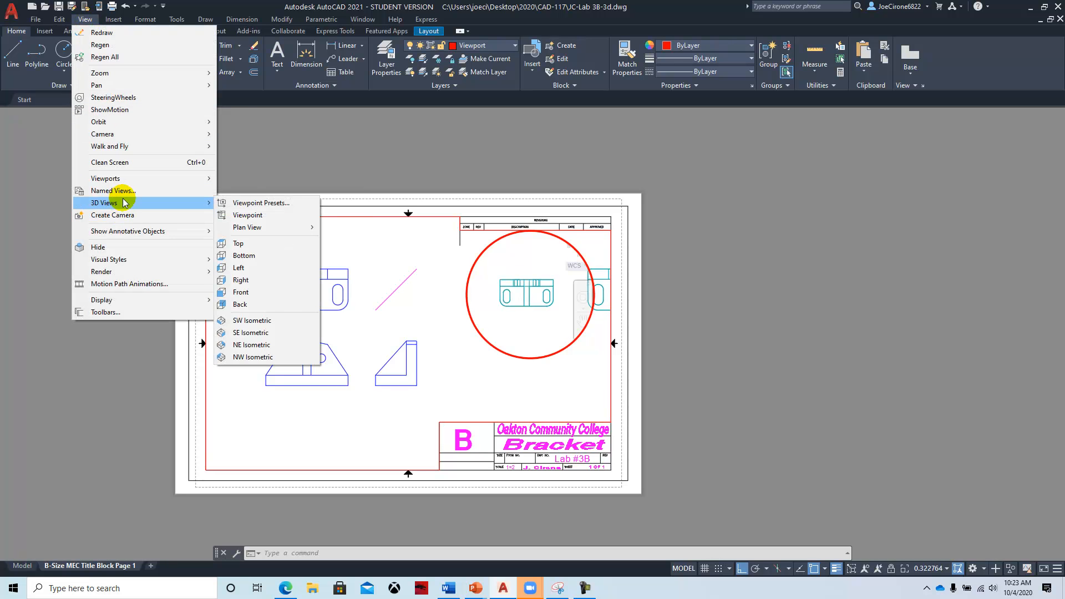
{"action": "left_click", "coordinate": [274, 335]}
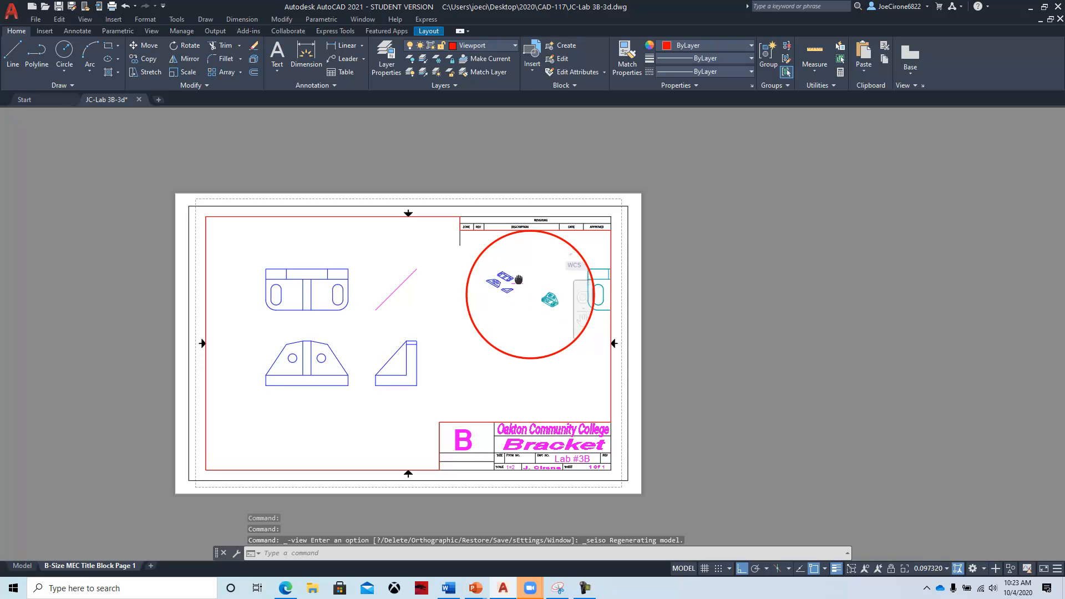
{"action": "scroll", "coordinate": [536, 299], "scroll_direction": "up", "scroll_amount": 8}
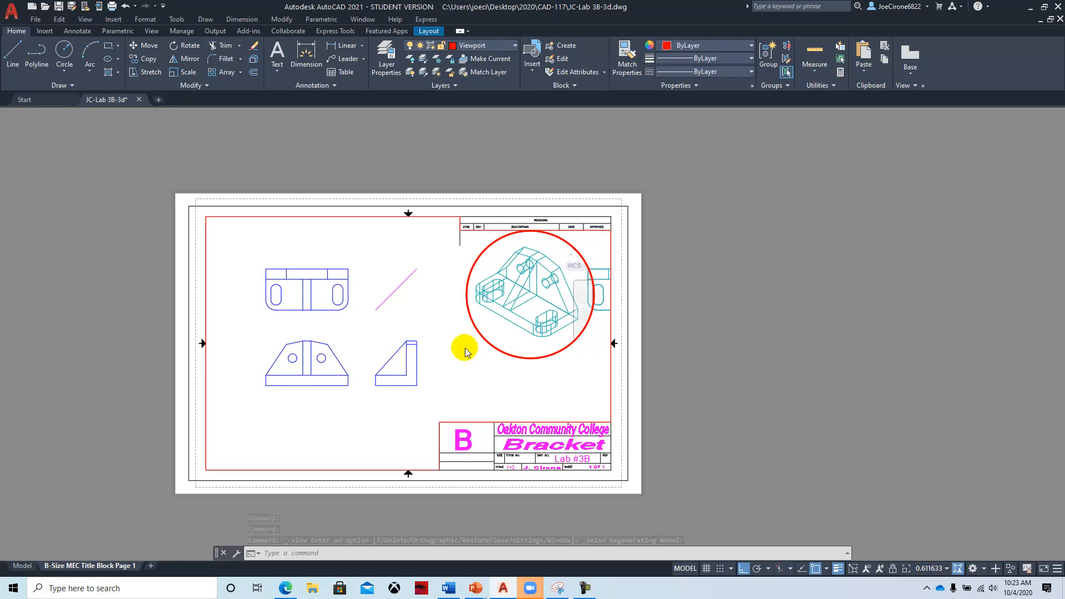
Step: Apply the Conceptual visual style to the circular viewport and return to paper space
{"action": "left_click", "coordinate": [85, 20]}
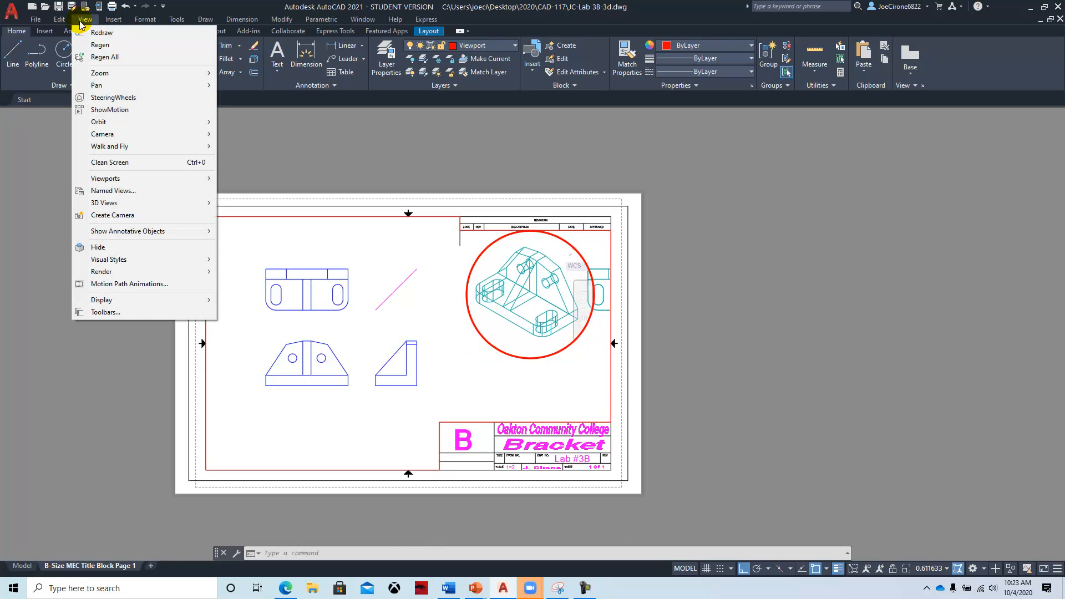
{"action": "mouse_move", "coordinate": [192, 258]}
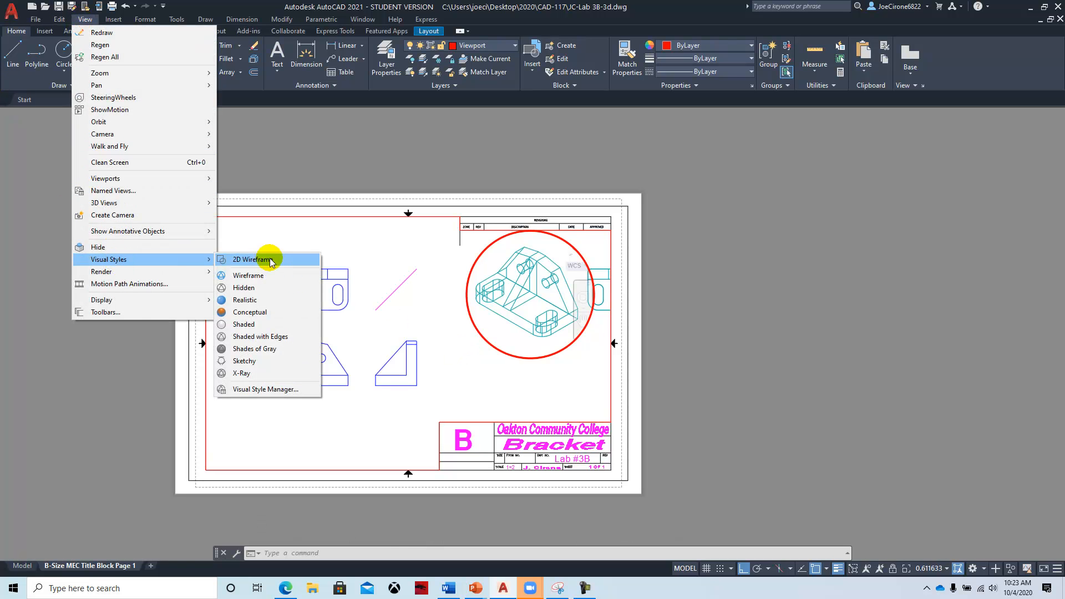
{"action": "left_click", "coordinate": [256, 313]}
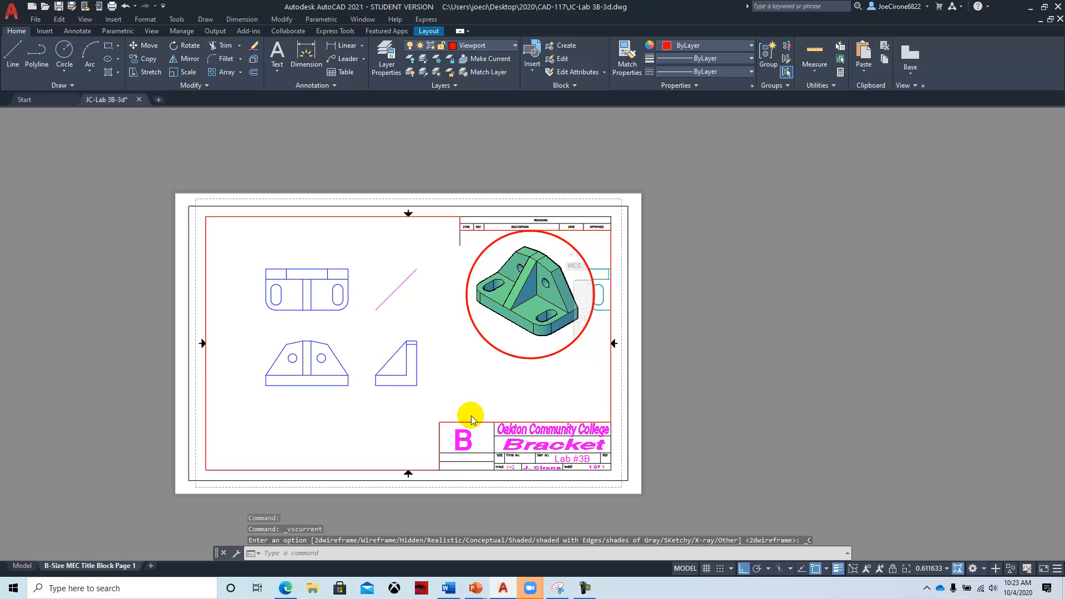
{"action": "double_click", "coordinate": [579, 391]}
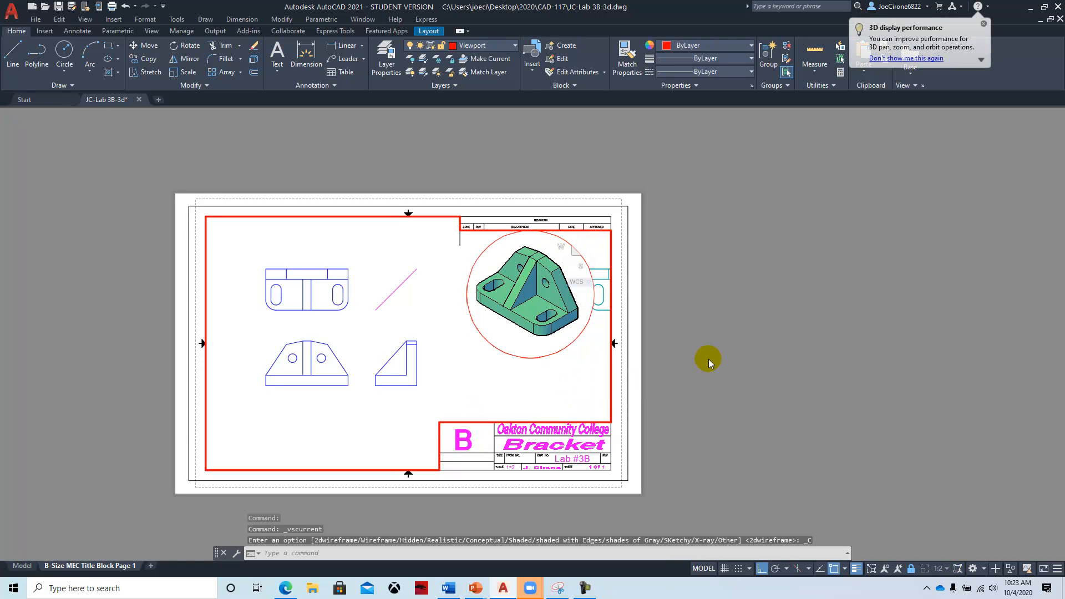
{"action": "double_click", "coordinate": [693, 359]}
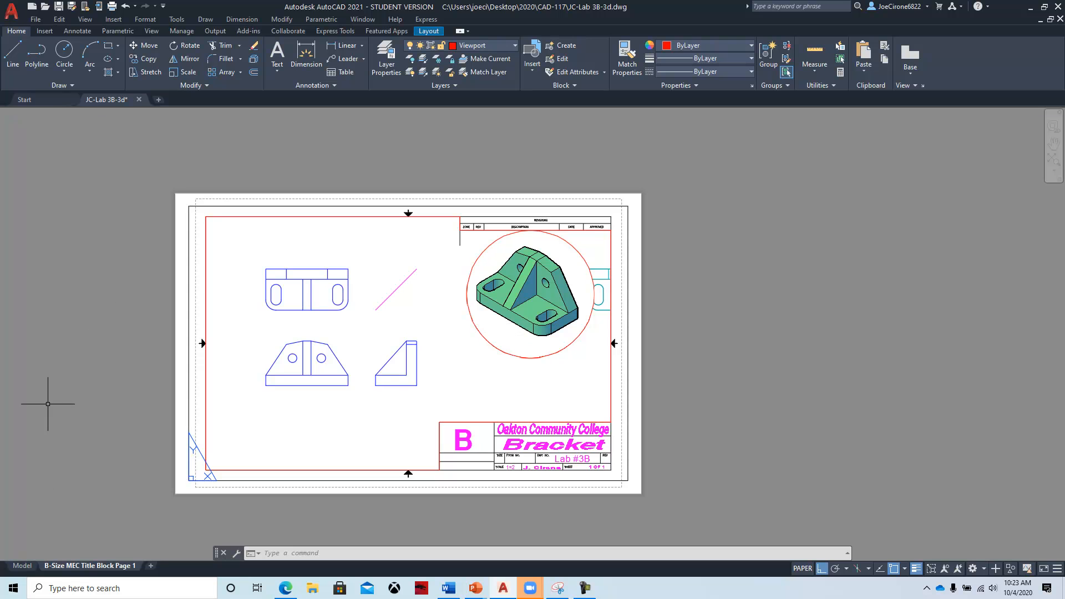
Step: In model space, move the 3D bracket farther away from the flat 2D views so they stay out of the circular viewport
{"action": "left_click", "coordinate": [23, 566]}
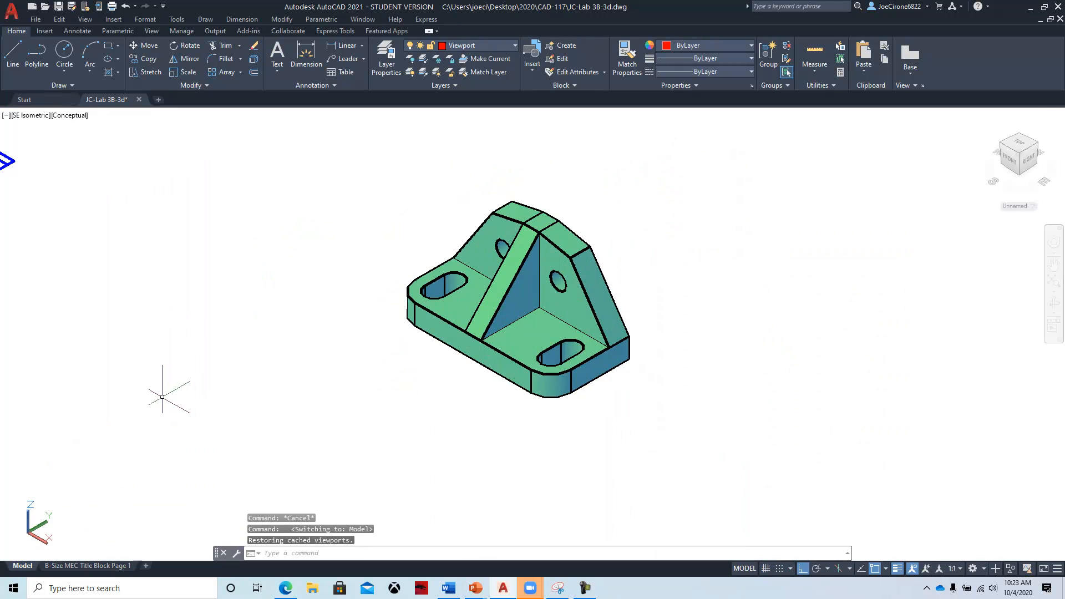
{"action": "scroll", "coordinate": [166, 392], "scroll_direction": "down", "scroll_amount": 2}
{"action": "middle_click_drag", "start_coordinate": [168, 392], "coordinate": [343, 427]}
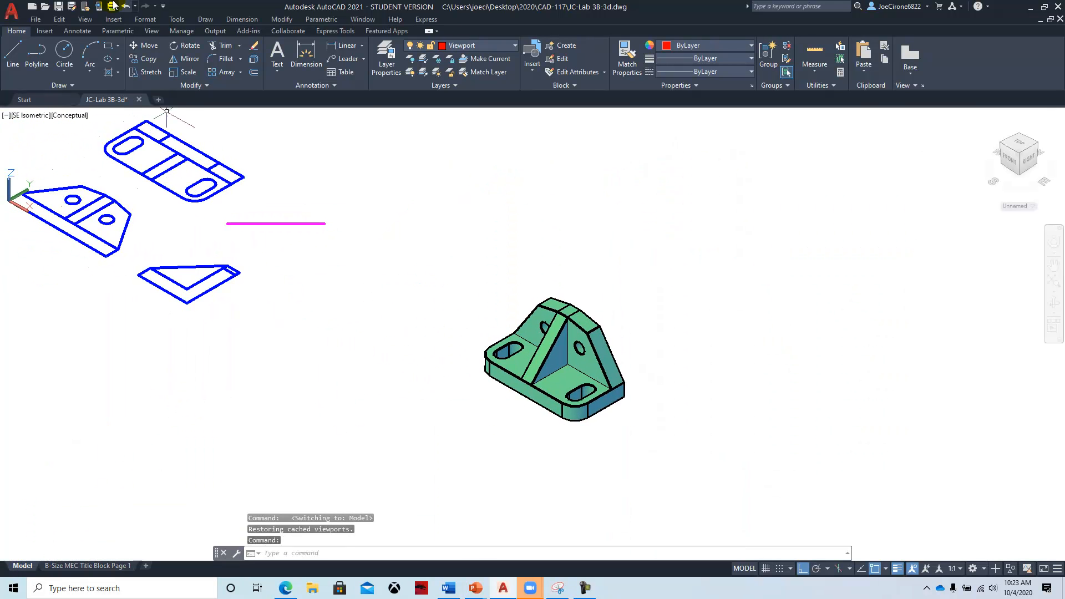
{"action": "left_click", "coordinate": [142, 45]}
{"action": "left_click", "coordinate": [557, 361]}
{"action": "key", "text": "Return"}
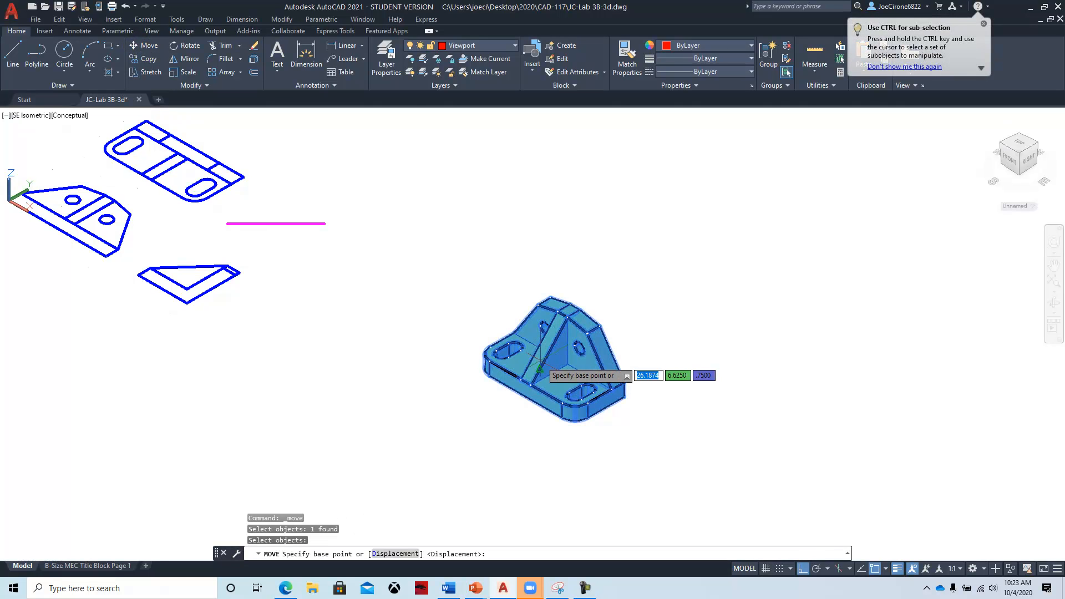
{"action": "left_click", "coordinate": [539, 368]}
{"action": "left_click", "coordinate": [638, 431]}
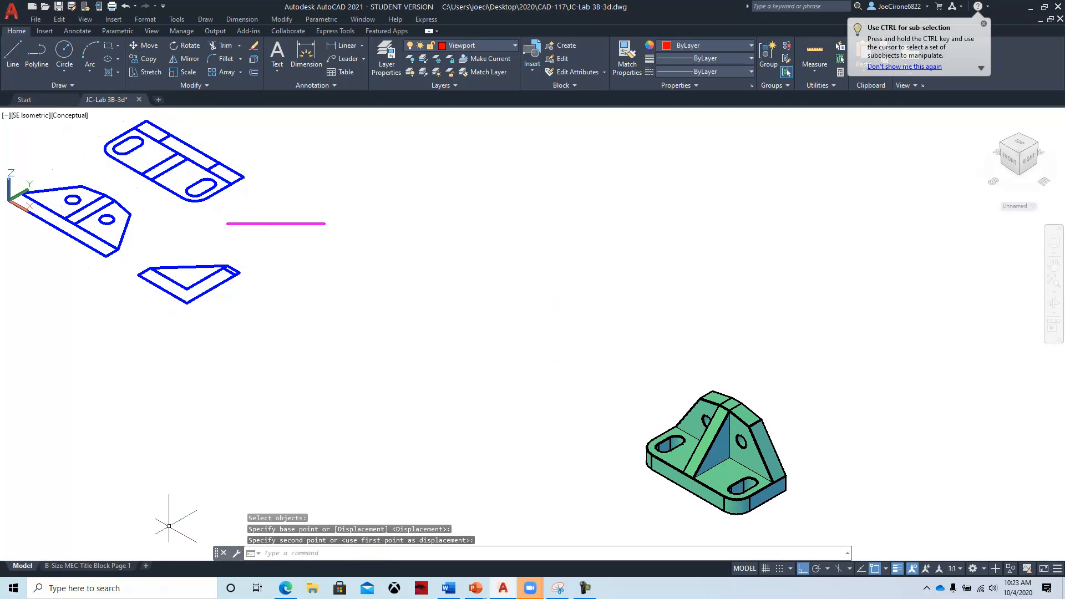
Step: Back on the B-size layout, activate the circular viewport, pan the moved bracket into the circle and return to paper space
{"action": "left_click", "coordinate": [88, 565]}
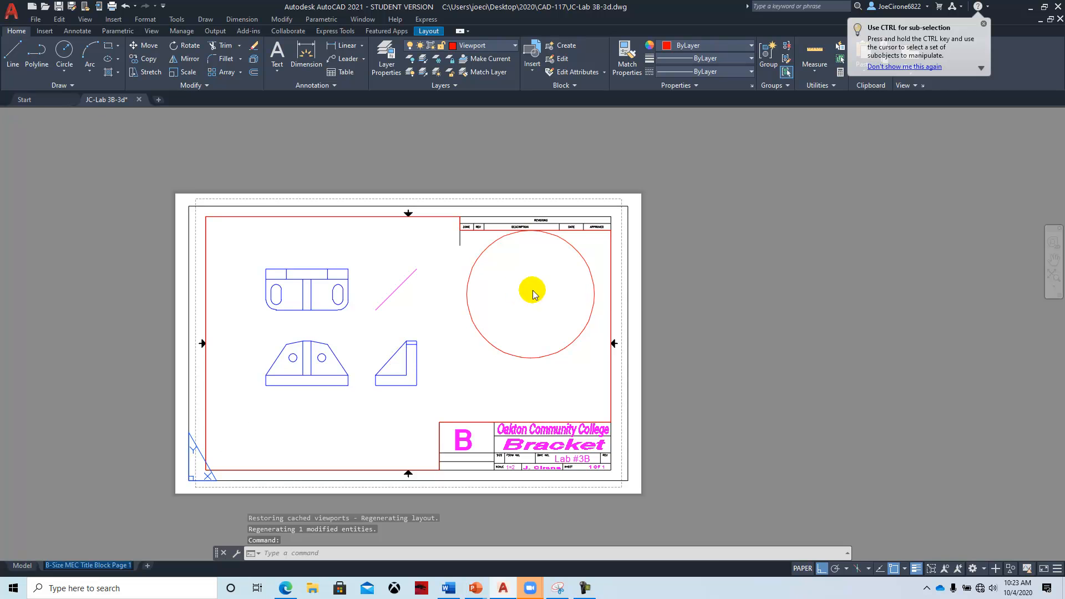
{"action": "double_click", "coordinate": [524, 306]}
{"action": "left_click", "coordinate": [539, 307]}
{"action": "left_click", "coordinate": [539, 307]}
{"action": "left_click", "coordinate": [500, 294]}
{"action": "double_click", "coordinate": [505, 278]}
{"action": "left_click", "coordinate": [510, 299]}
{"action": "left_click", "coordinate": [506, 298]}
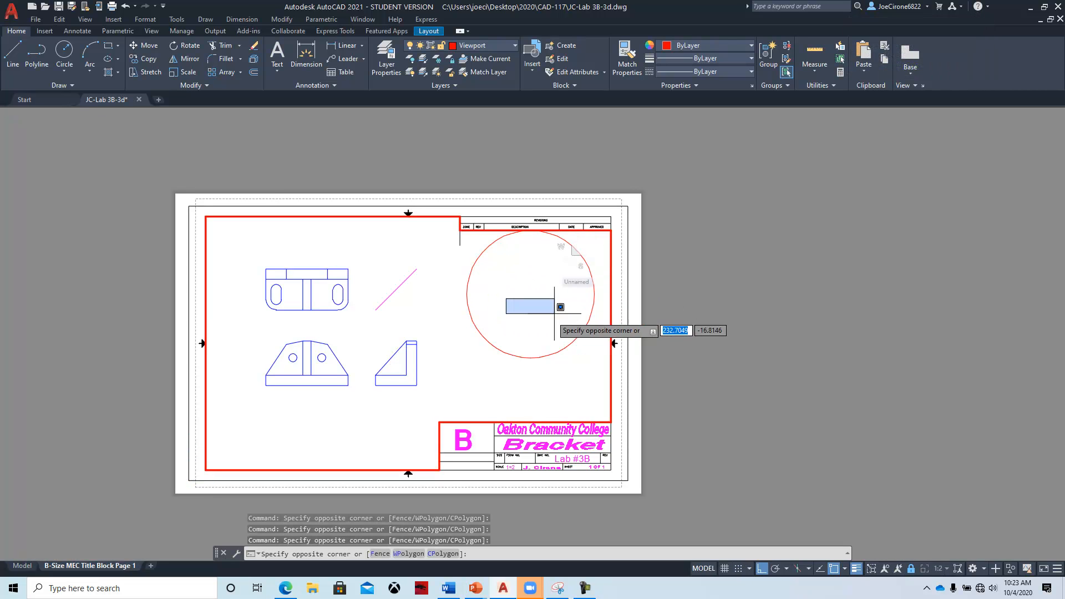
{"action": "left_click", "coordinate": [515, 293]}
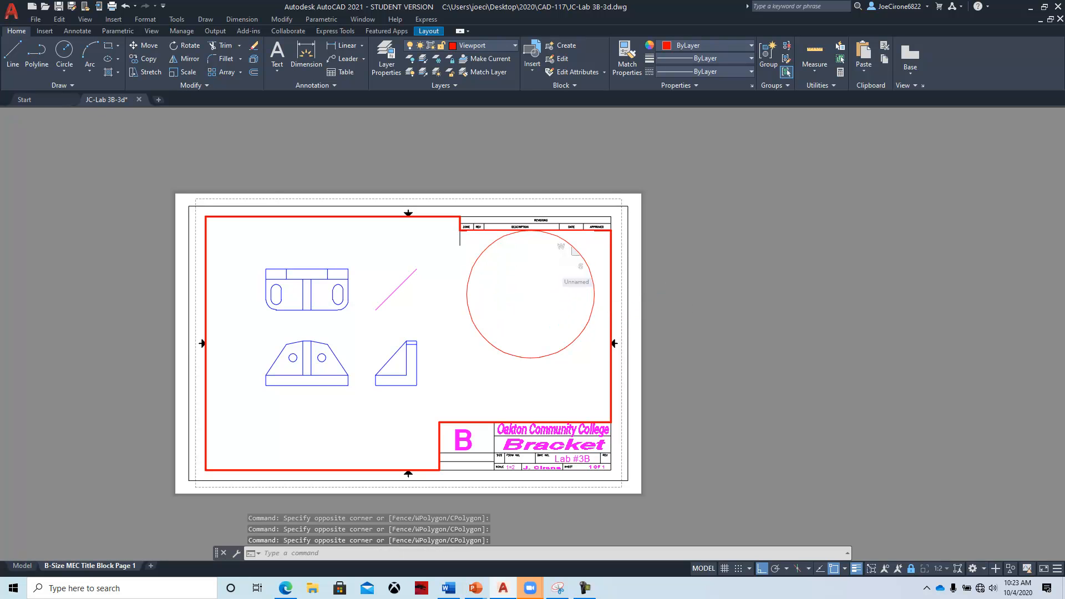
{"action": "double_click", "coordinate": [573, 317]}
{"action": "middle_click_drag", "start_coordinate": [519, 296], "coordinate": [481, 277]}
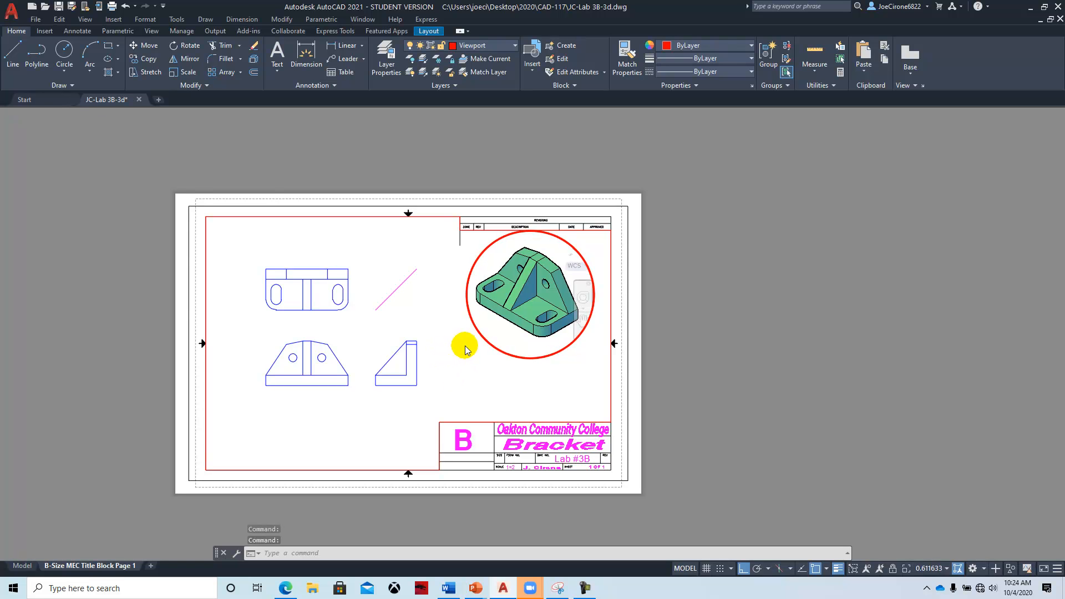
{"action": "double_click", "coordinate": [635, 382]}
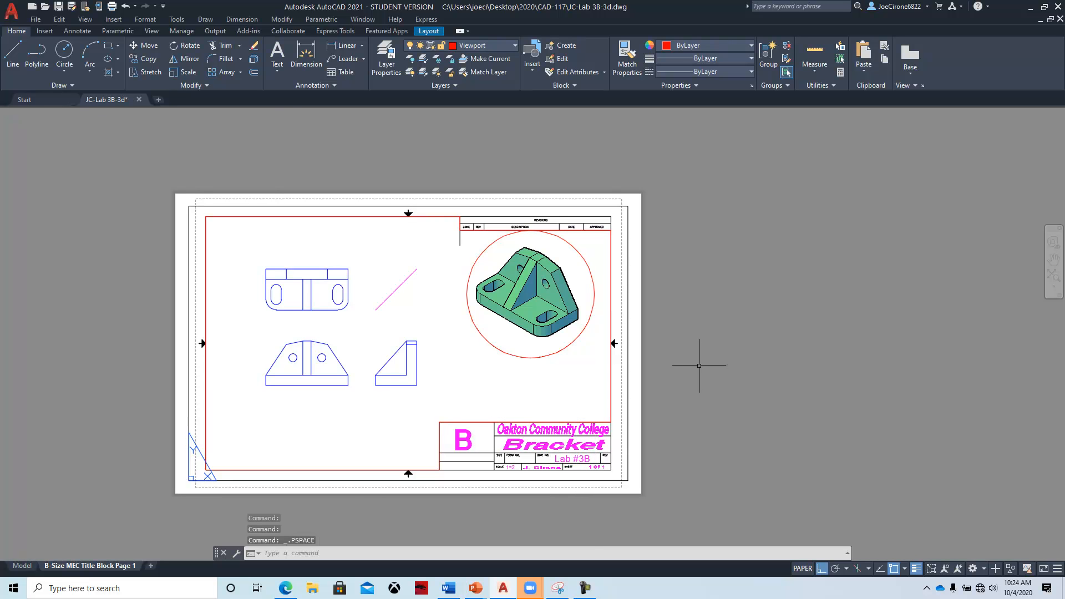
Step: Save the drawing as JC-Lab 3B in the CAD-117 folder, replacing the existing file
{"action": "left_click", "coordinate": [35, 20]}
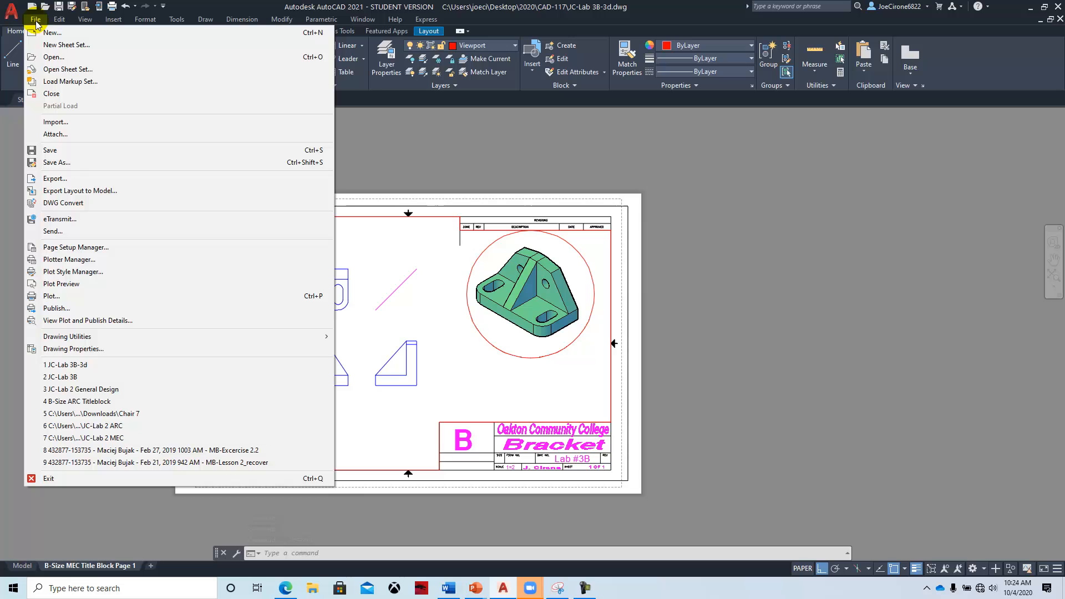
{"action": "left_click", "coordinate": [78, 165]}
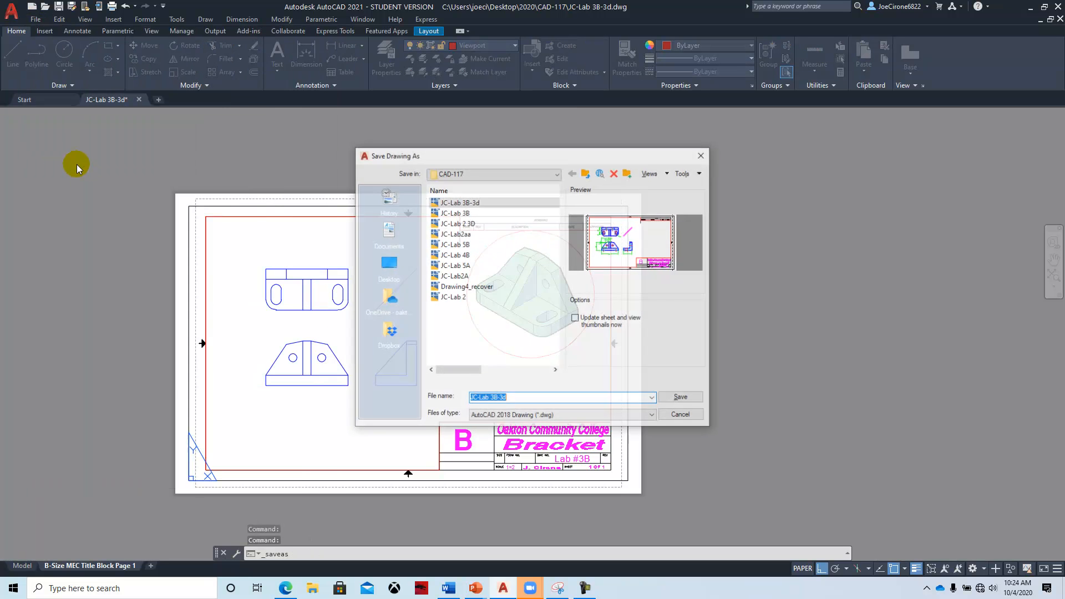
{"action": "left_click", "coordinate": [526, 396]}
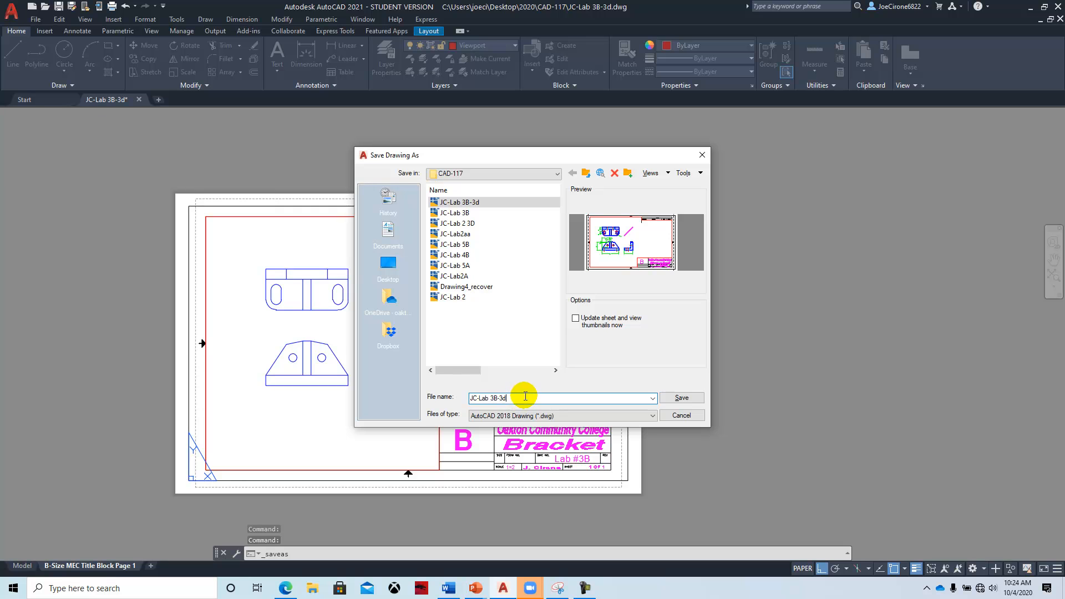
{"action": "key", "text": "BackSpace"}
{"action": "key", "text": "BackSpace"}
{"action": "key", "text": "BackSpace"}
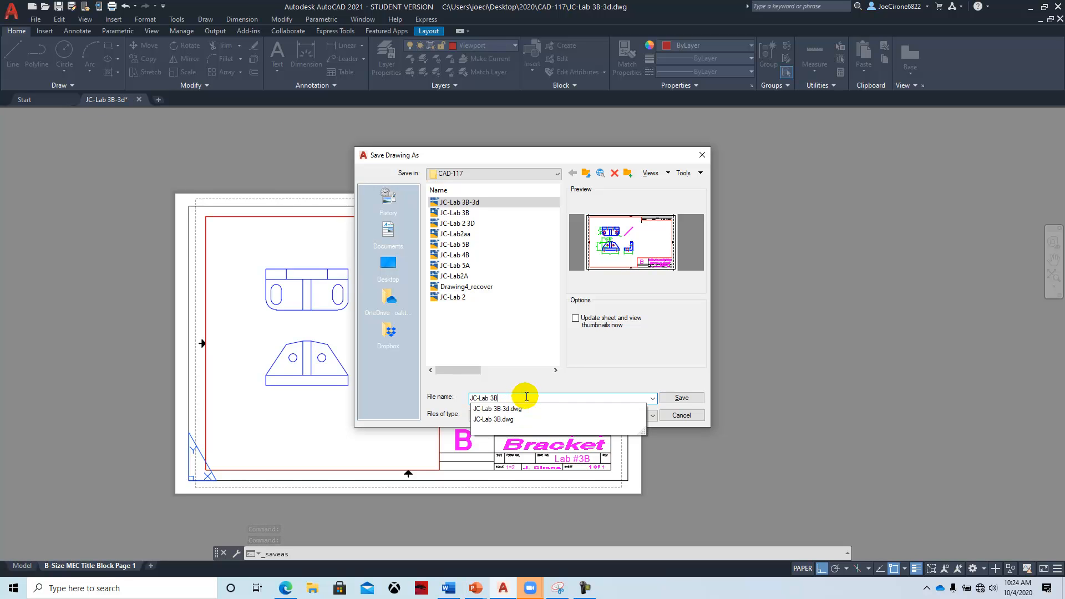
{"action": "left_click", "coordinate": [687, 398]}
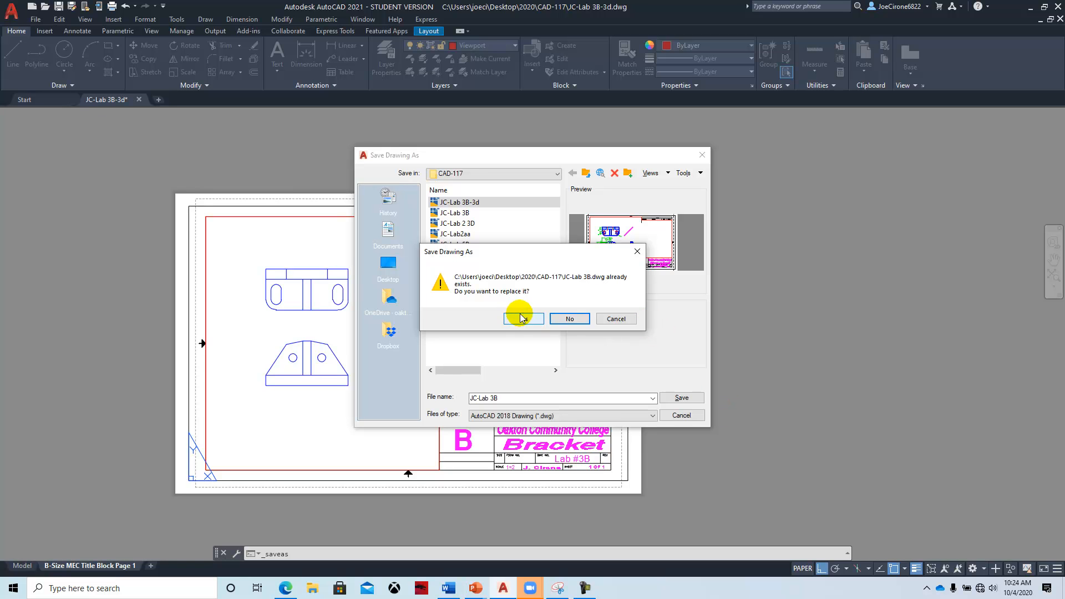
{"action": "left_click", "coordinate": [522, 318]}
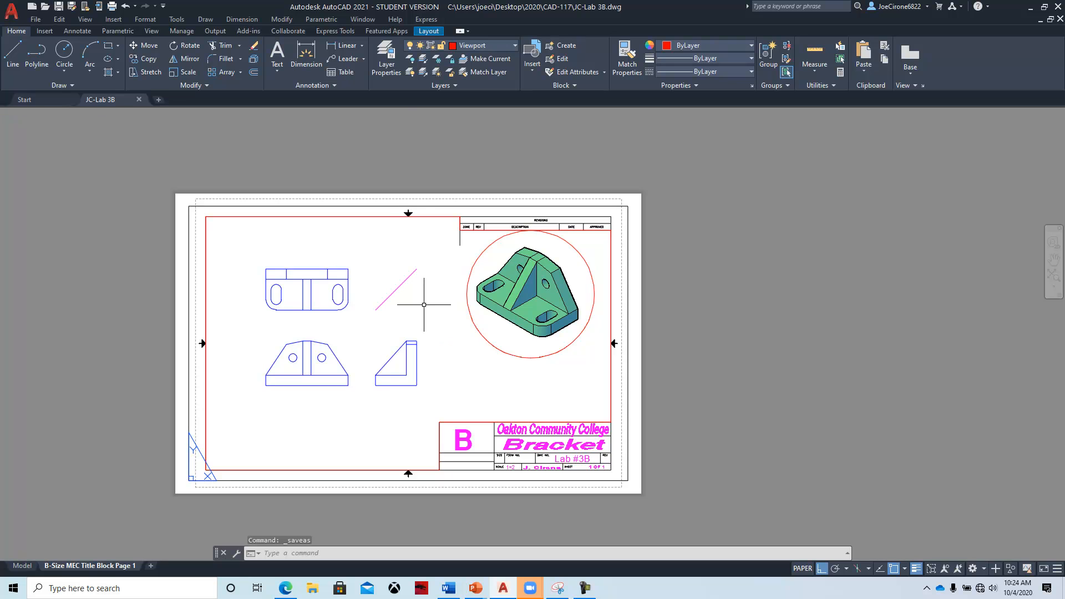
Step: Turn on the CEN, DIM and HID layers and save the drawing
{"action": "left_click", "coordinate": [509, 48]}
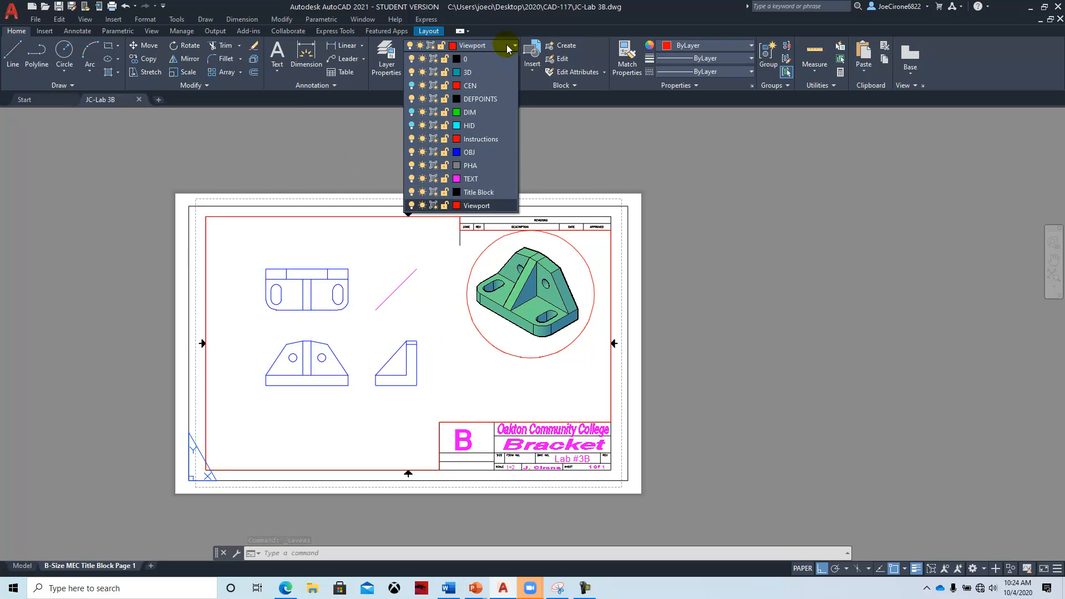
{"action": "left_click", "coordinate": [412, 86]}
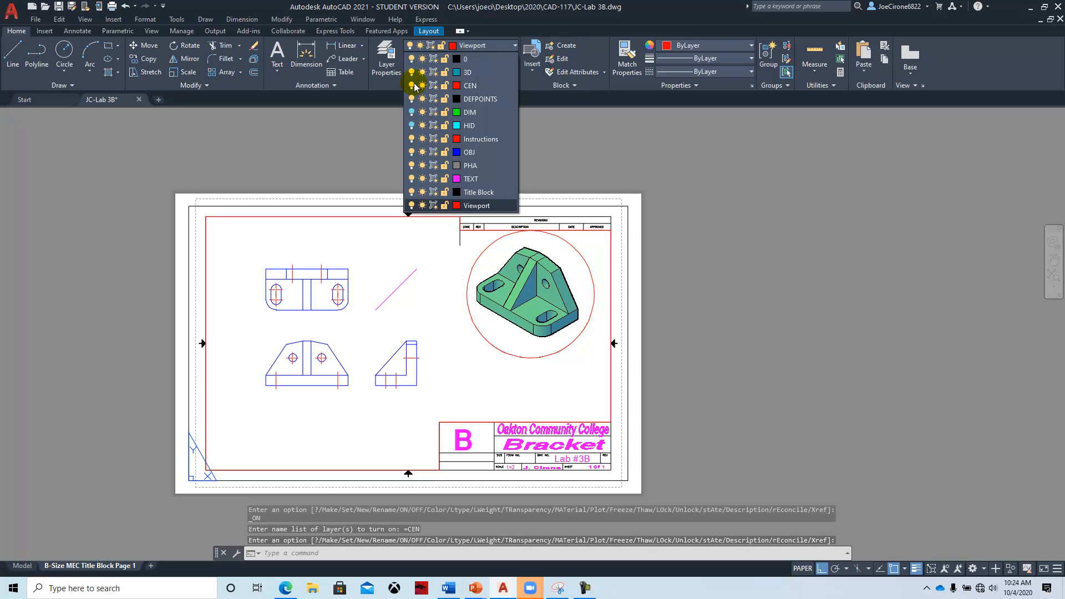
{"action": "left_click", "coordinate": [411, 112]}
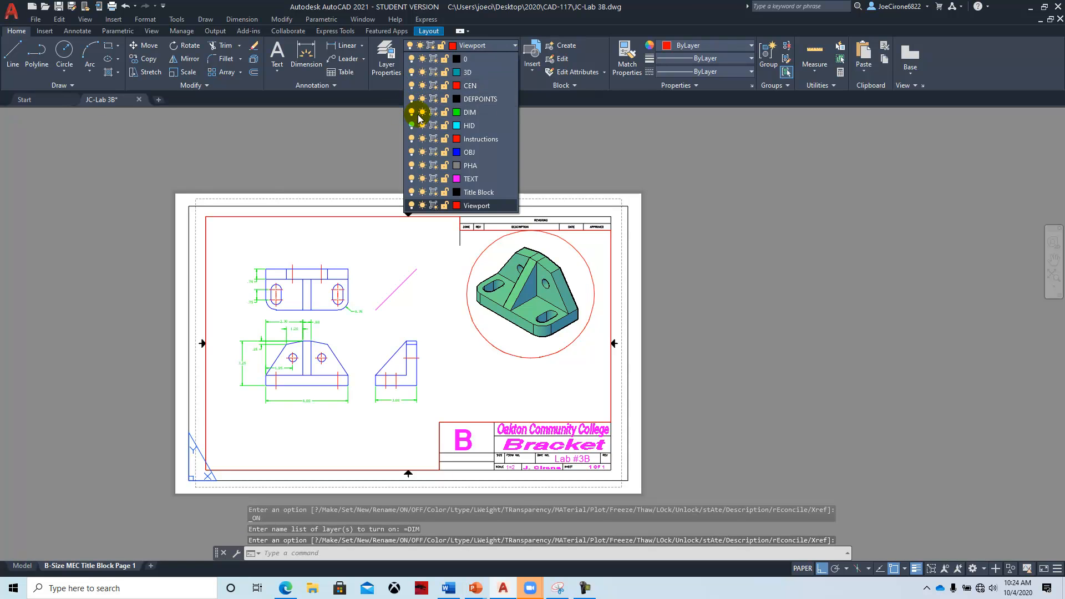
{"action": "left_click", "coordinate": [411, 126]}
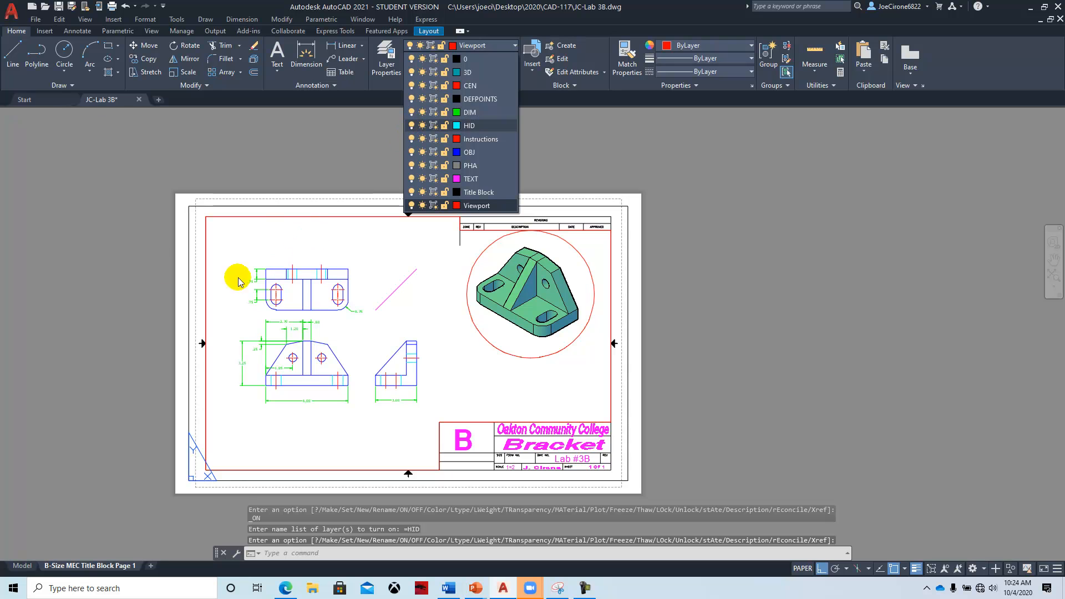
{"action": "left_click", "coordinate": [137, 190]}
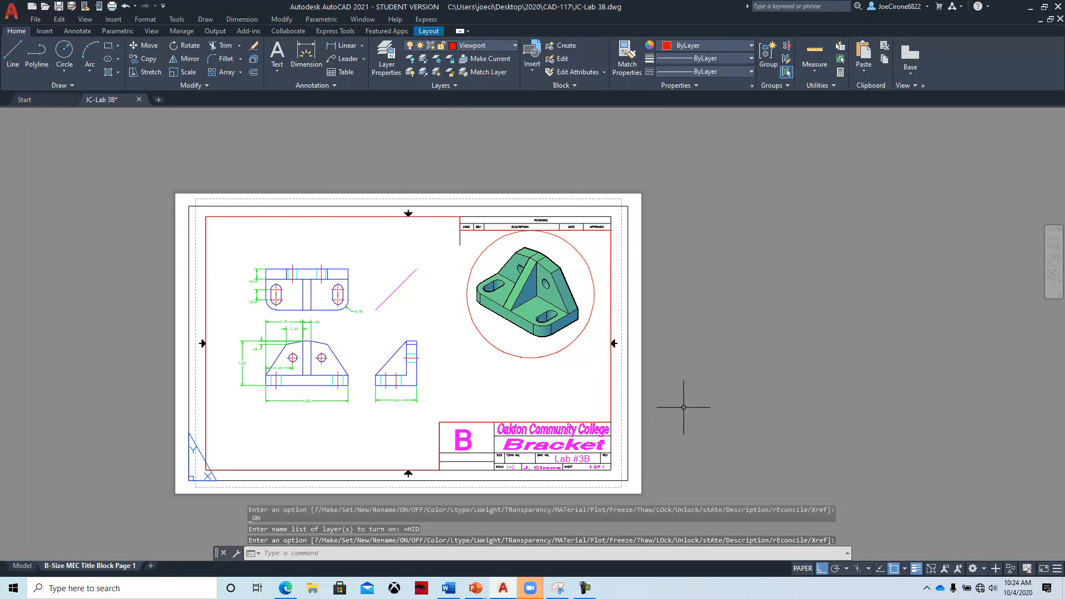
{"action": "middle_click_drag", "start_coordinate": [677, 393], "coordinate": [694, 366]}
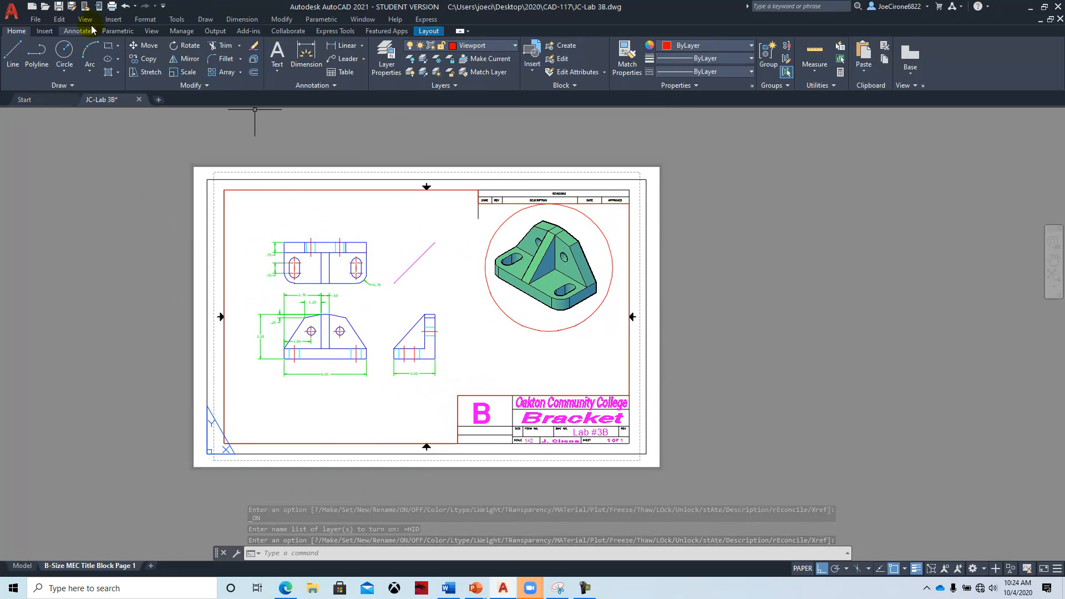
{"action": "left_click", "coordinate": [59, 10]}
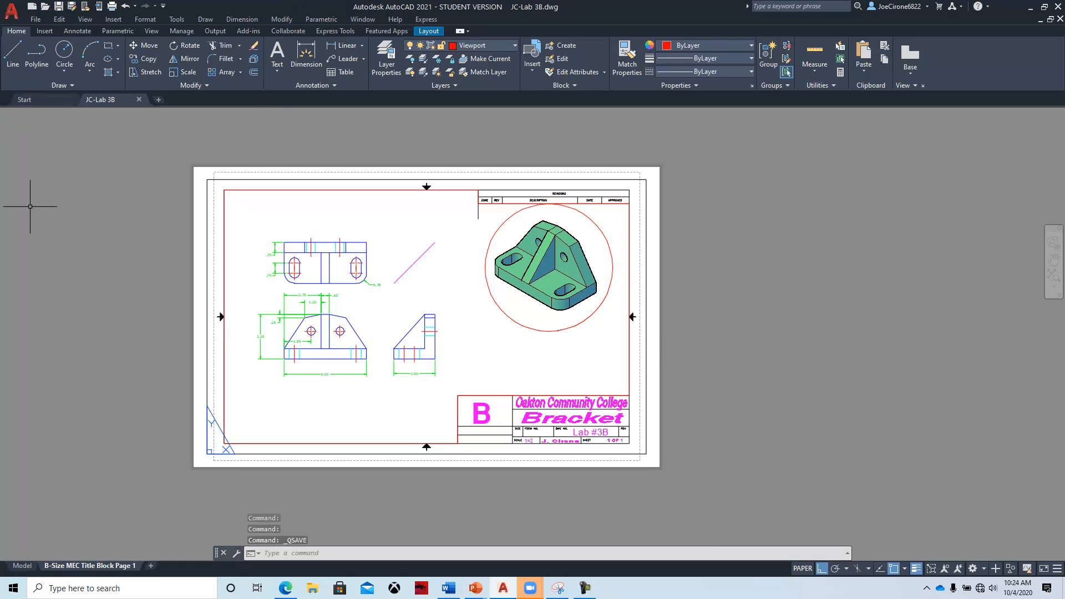